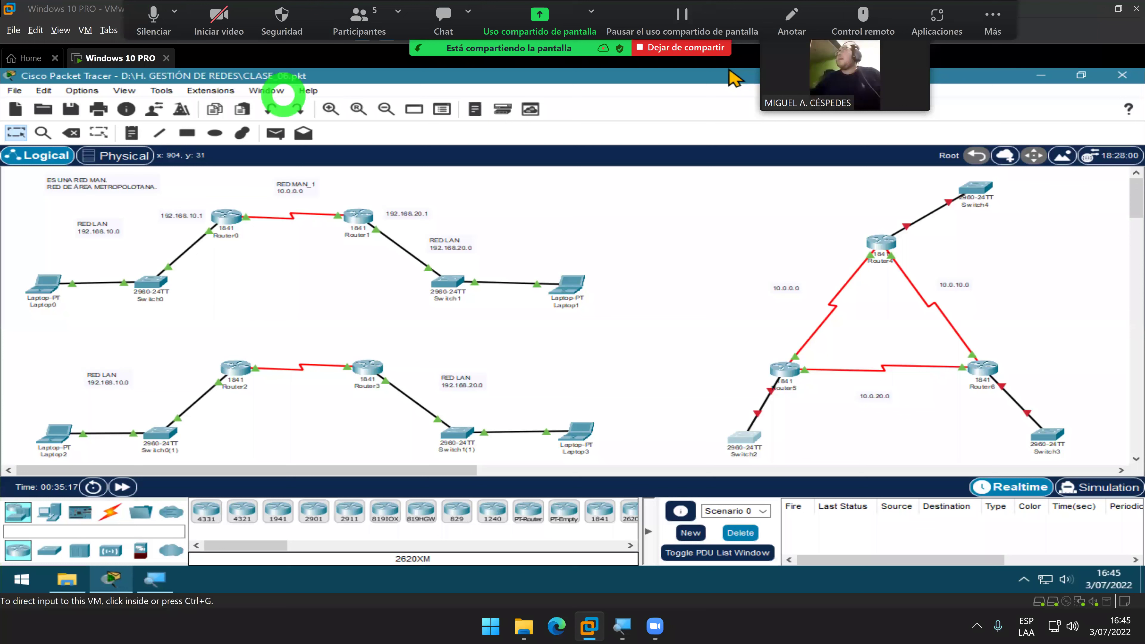
# Hide the floating meeting controls of the screen share
pyautogui.click(690, 250)
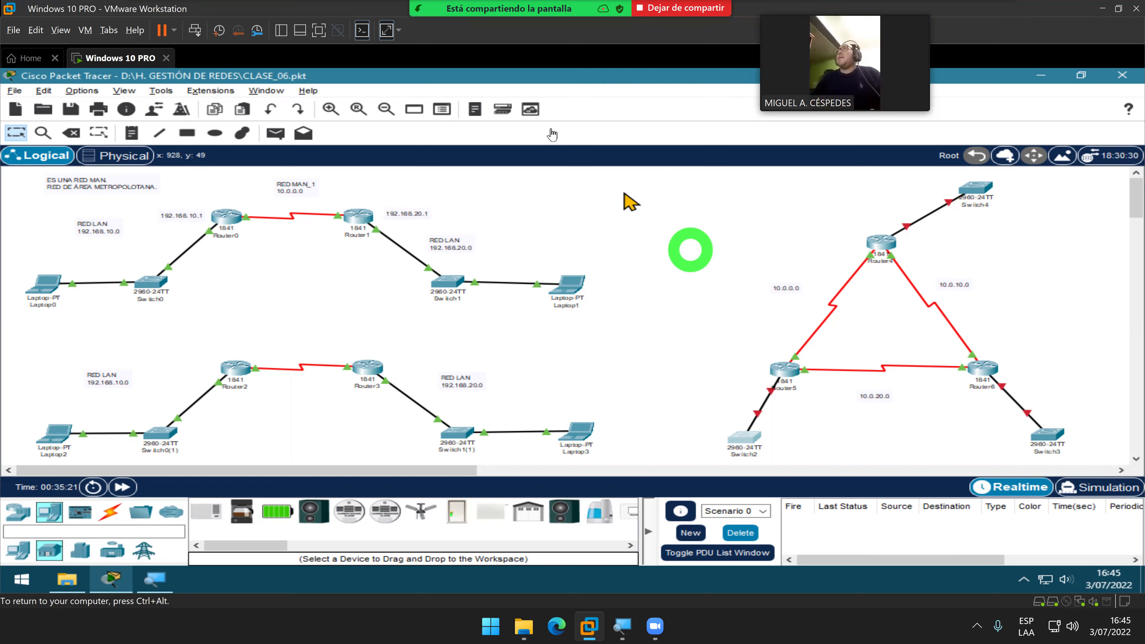
pyautogui.click(1000, 24)
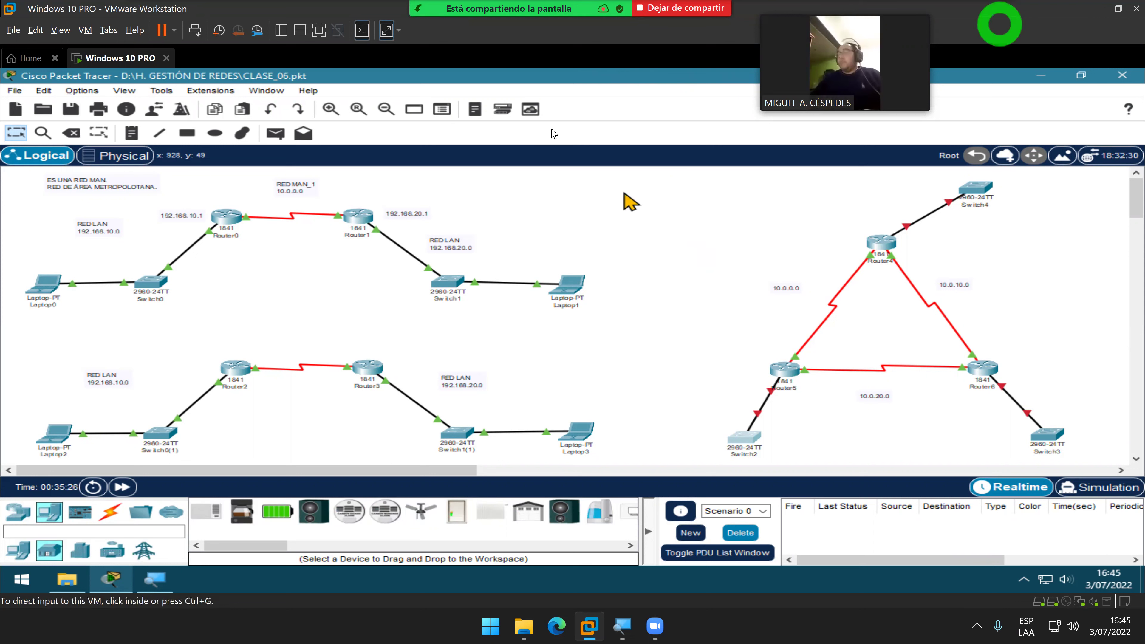
pyautogui.hotkey('ctrl', 'alt', 'shift', 'h')
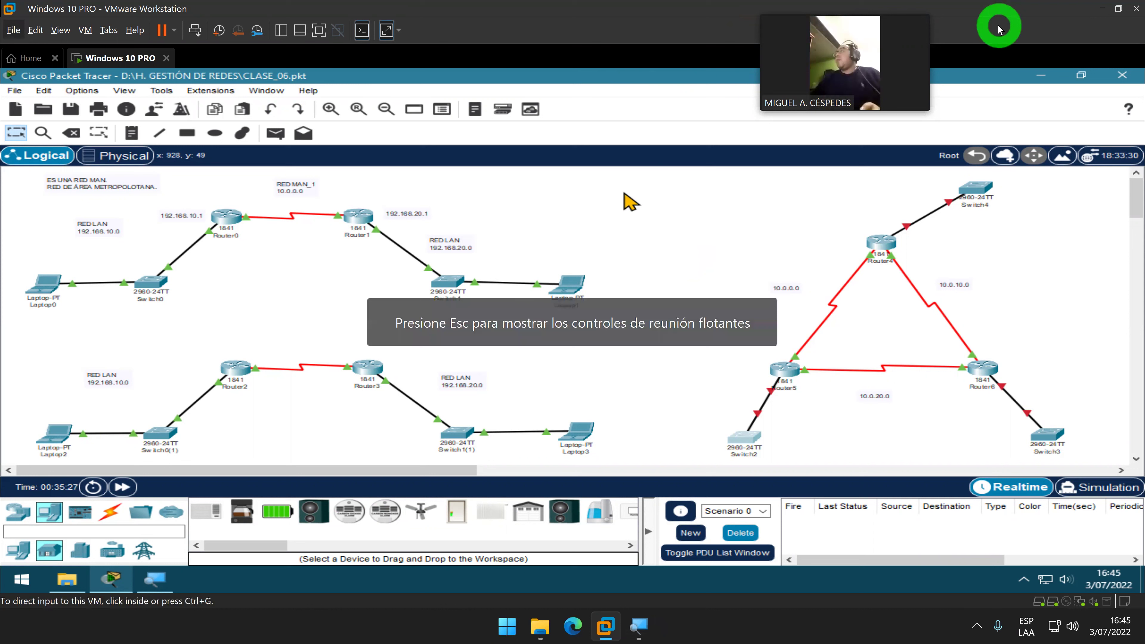
pyautogui.click(697, 200)
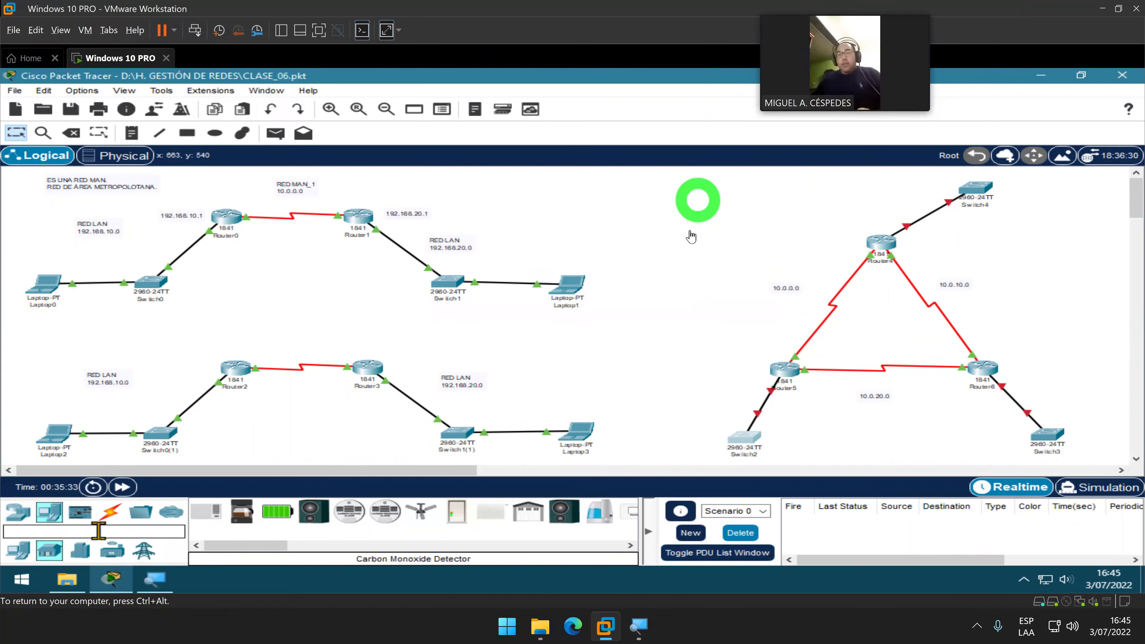
pyautogui.hotkey('ctrl', 'alt')
pyautogui.click(339, 574)
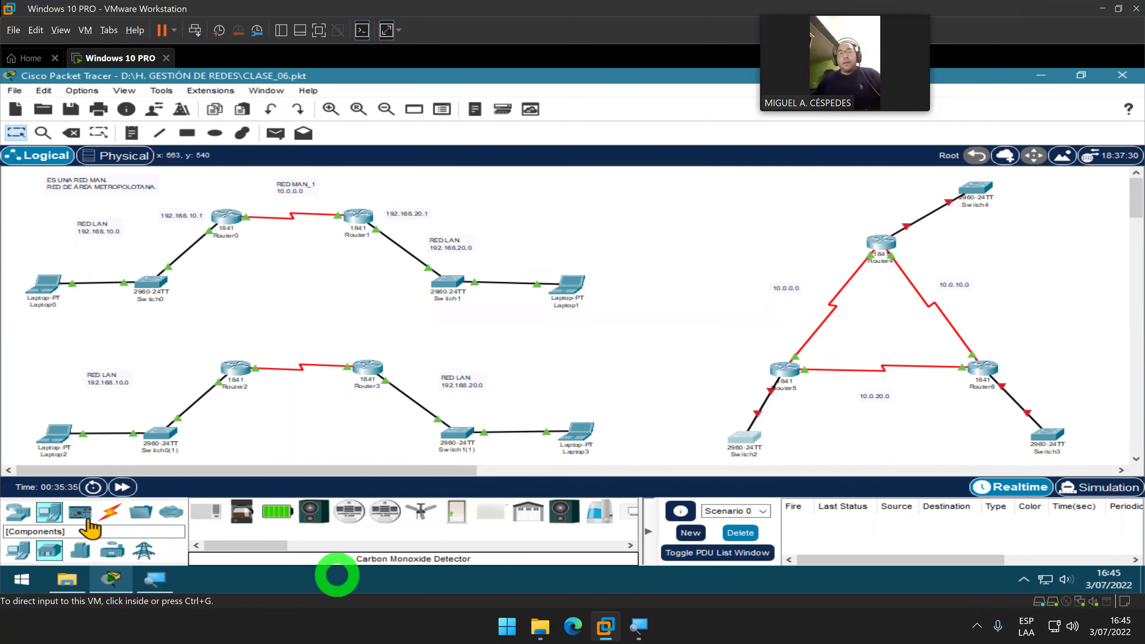
pyautogui.press('super+r')
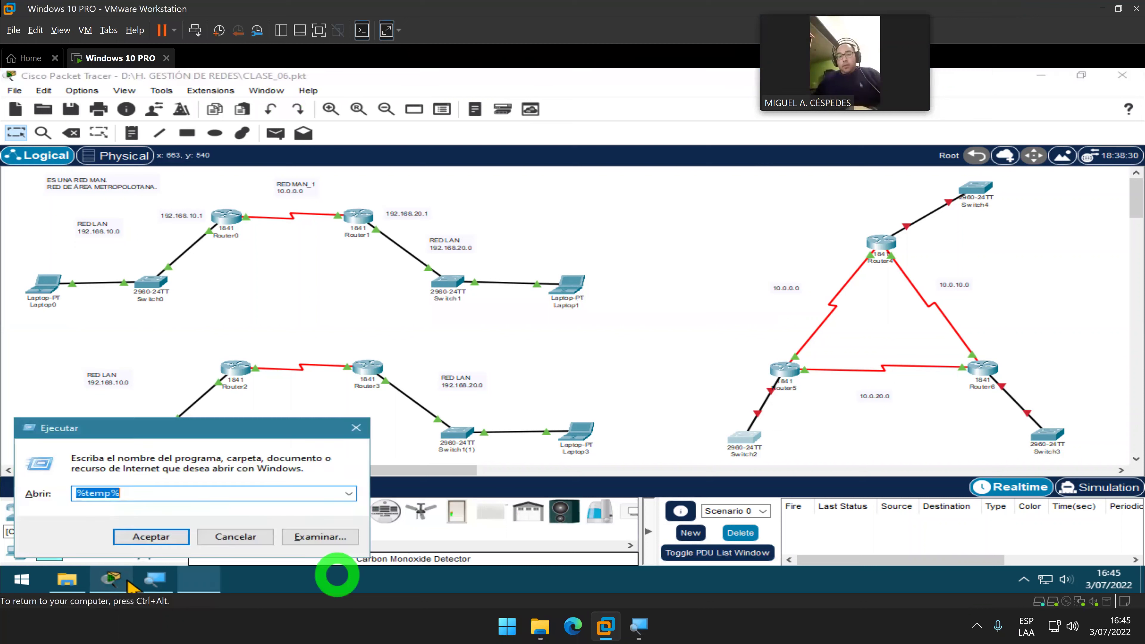
pyautogui.press('Escape')
pyautogui.hotkey('ctrl', 'alt')
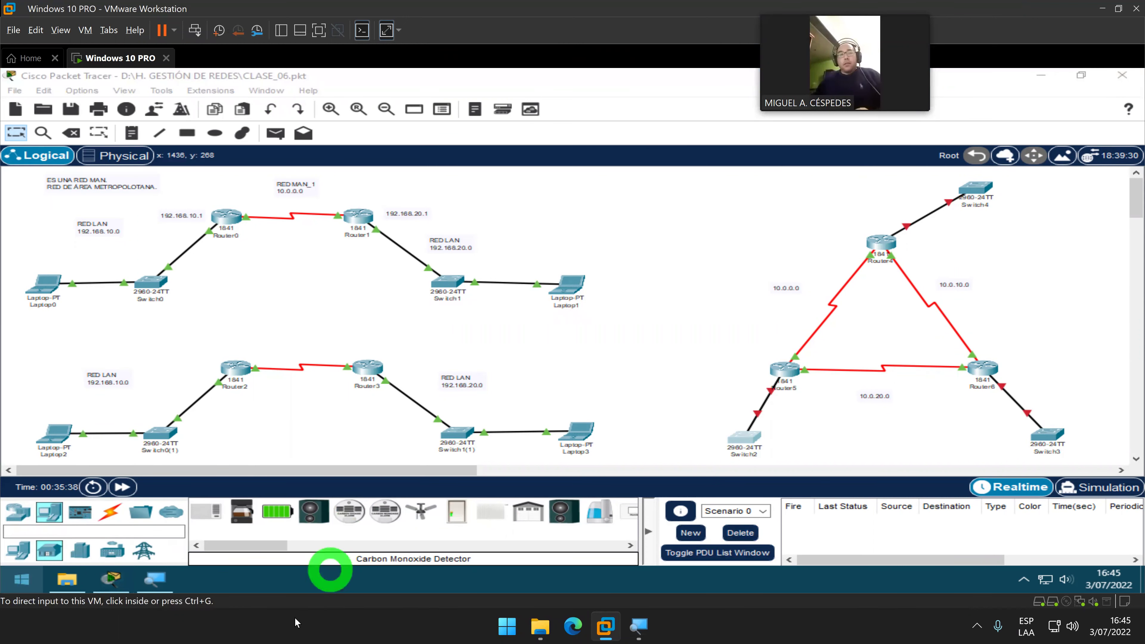
# Switch from the virtual machine to the host computer and open a blank Notepad document there
pyautogui.click(386, 630)
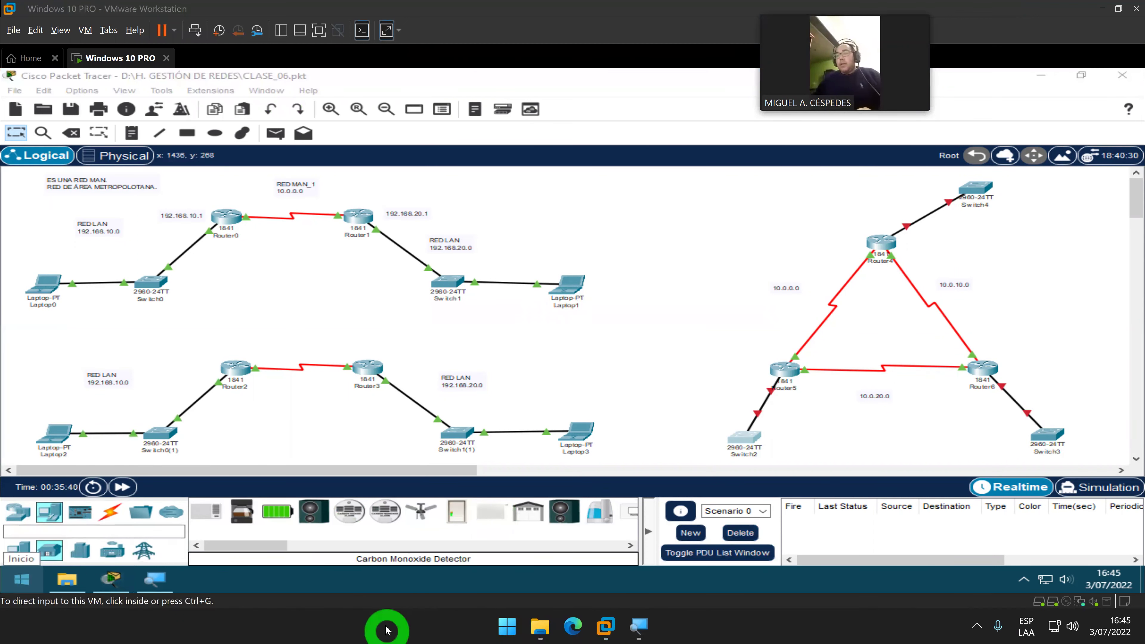
pyautogui.press('super+r')
pyautogui.write('NOTEPAD')
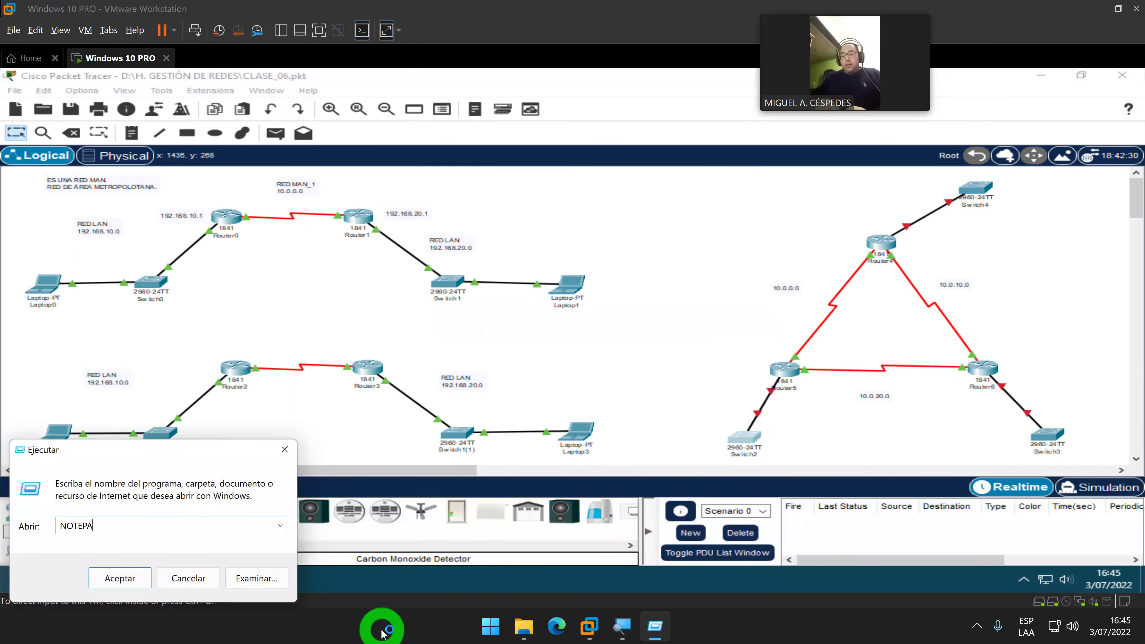
pyautogui.press('Return')
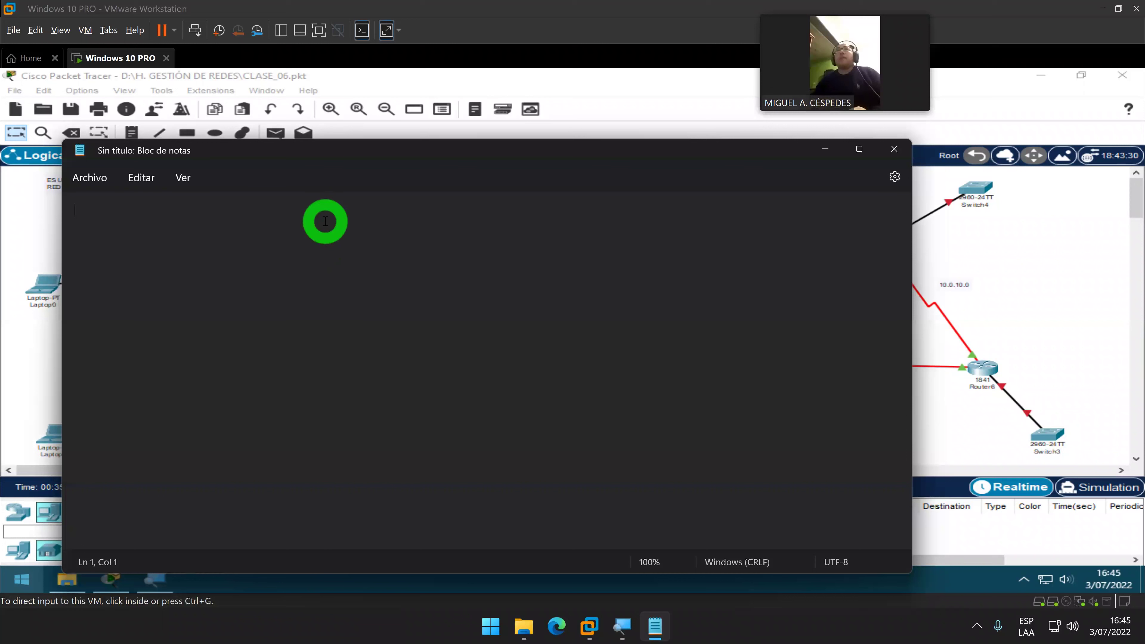
# Write the heading "EXAMEN DE HERRAMIENTA DE GESTIÓN DE REDES" on the first line of the note
pyautogui.write('EXAMEN DE ')
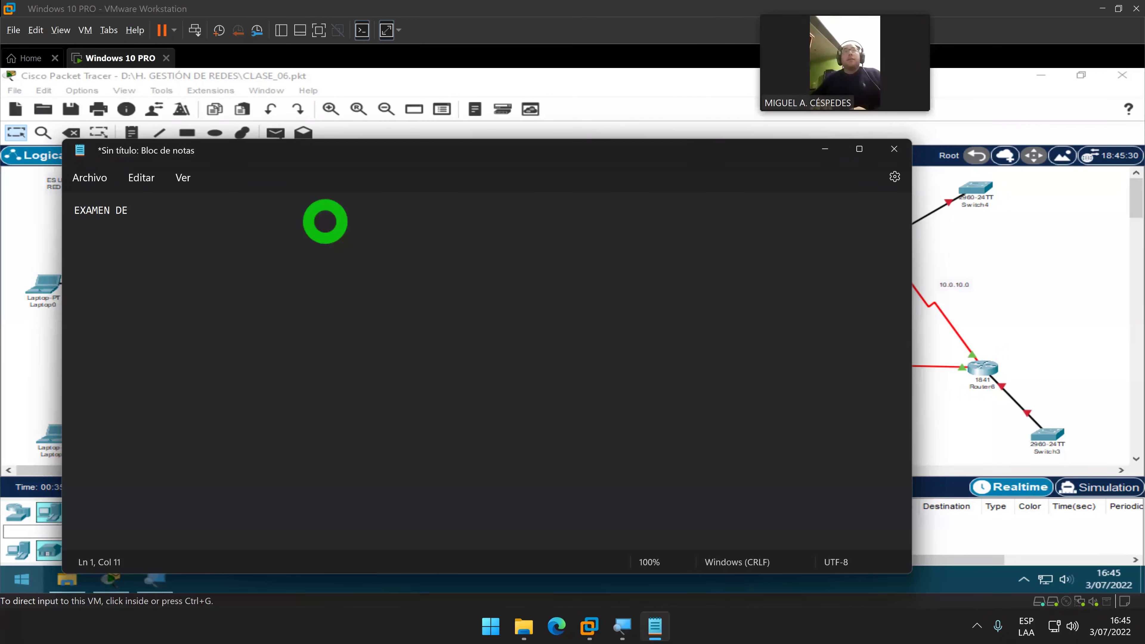
pyautogui.write('HERRAMIENTA DE GESR')
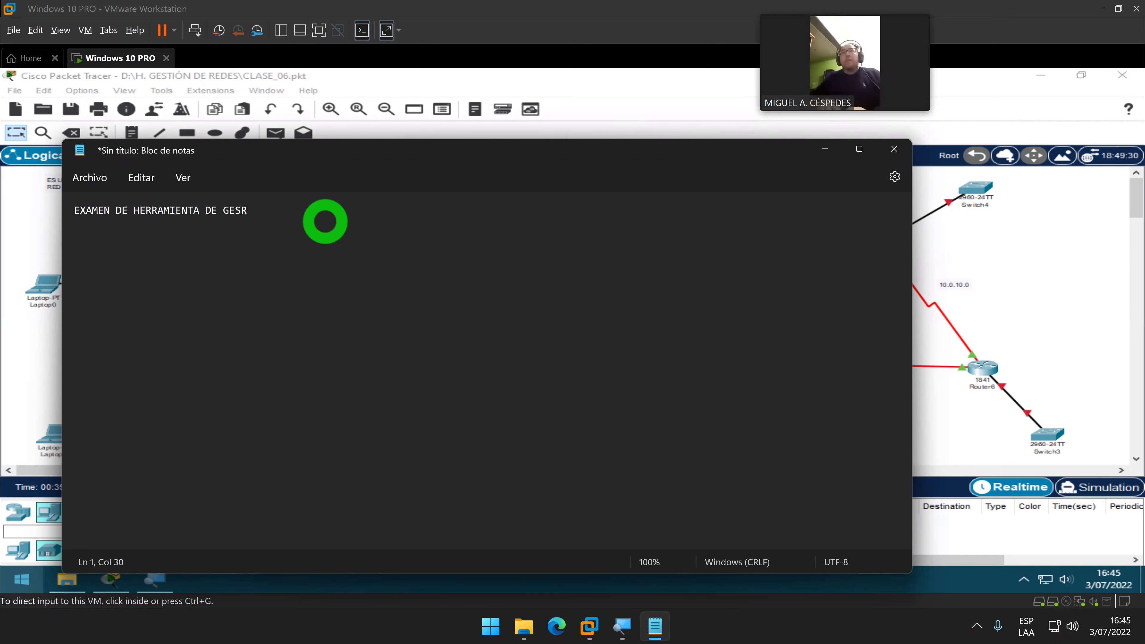
pyautogui.press('BackSpace')
pyautogui.write('T')
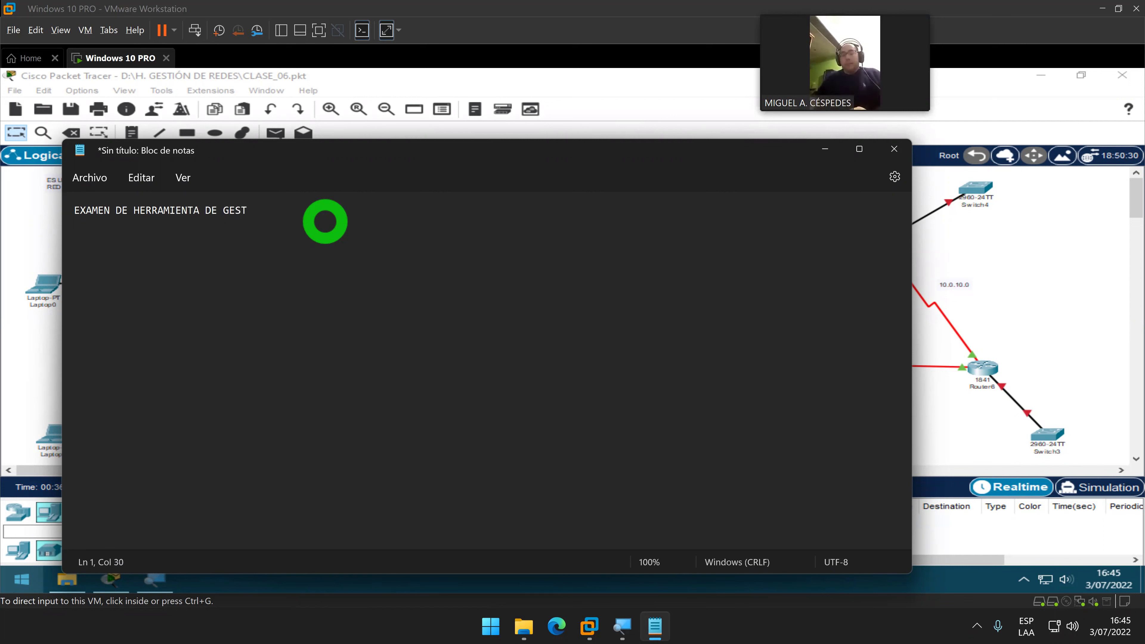
pyautogui.write('IÓN DE REDES')
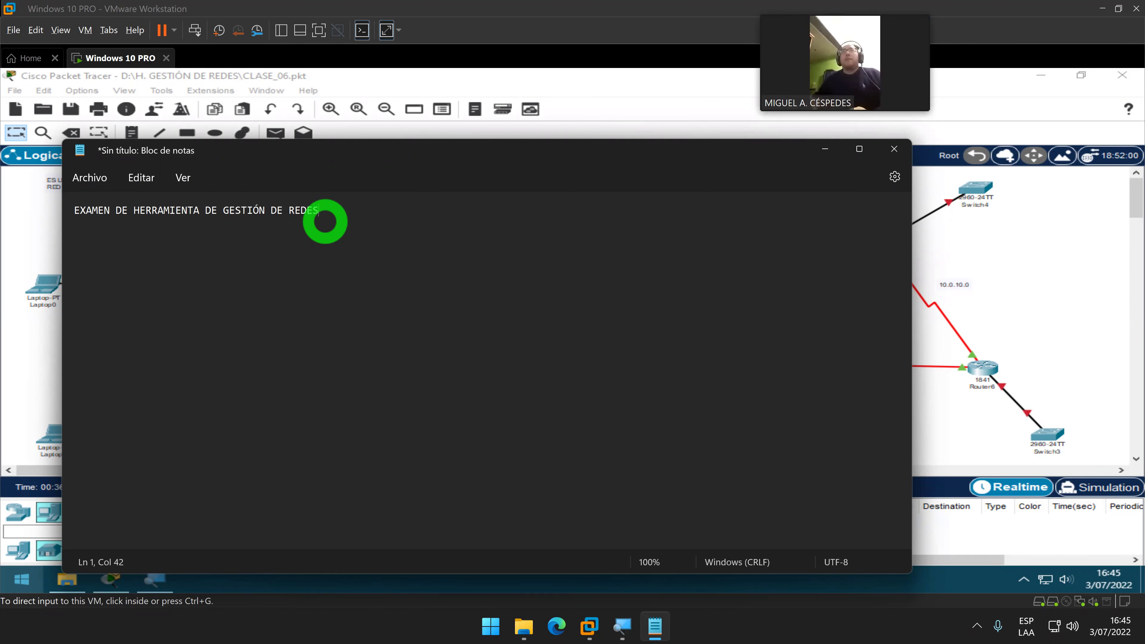
# Add the label "NOMBRE(S):" on its own line below the exam heading
pyautogui.press('Return')
pyautogui.write('NOMBRE:')
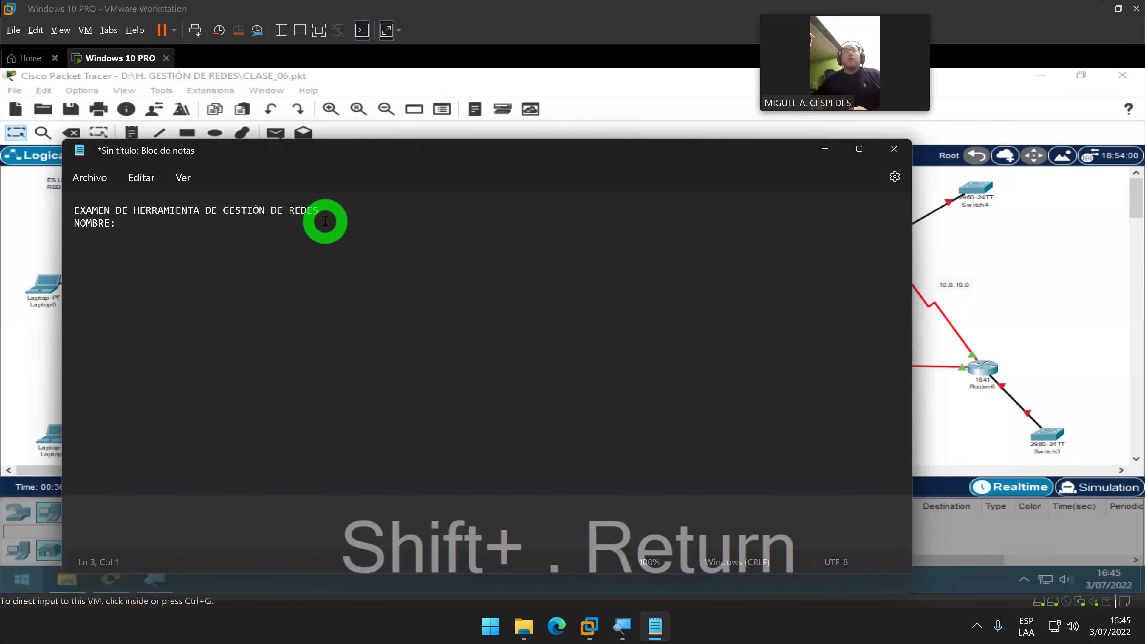
pyautogui.press('Left')
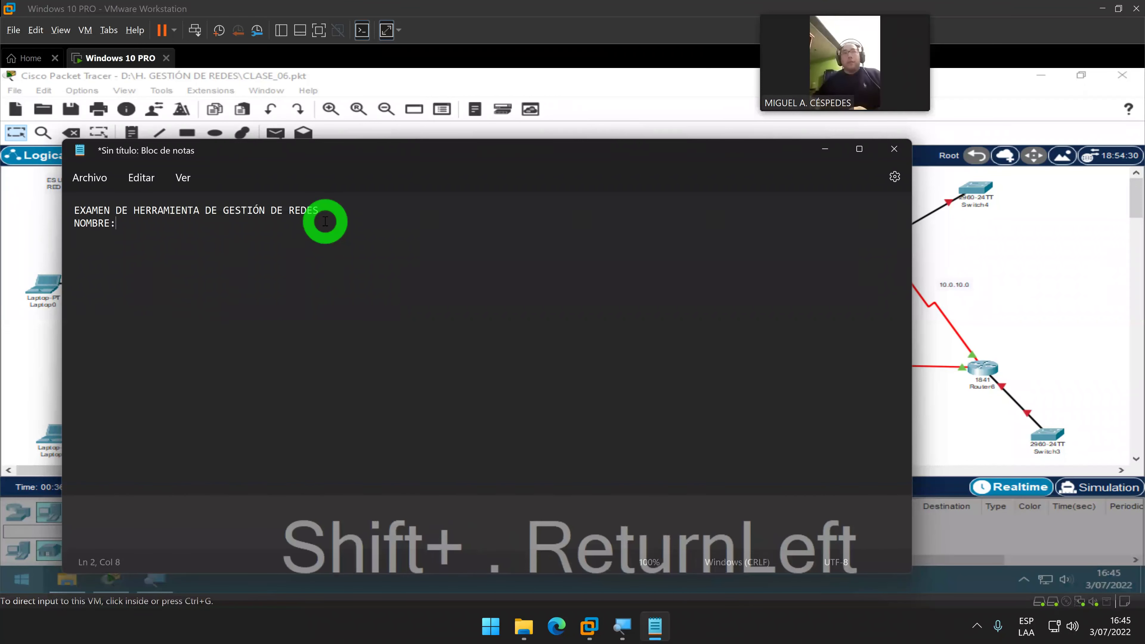
pyautogui.write('(S)')
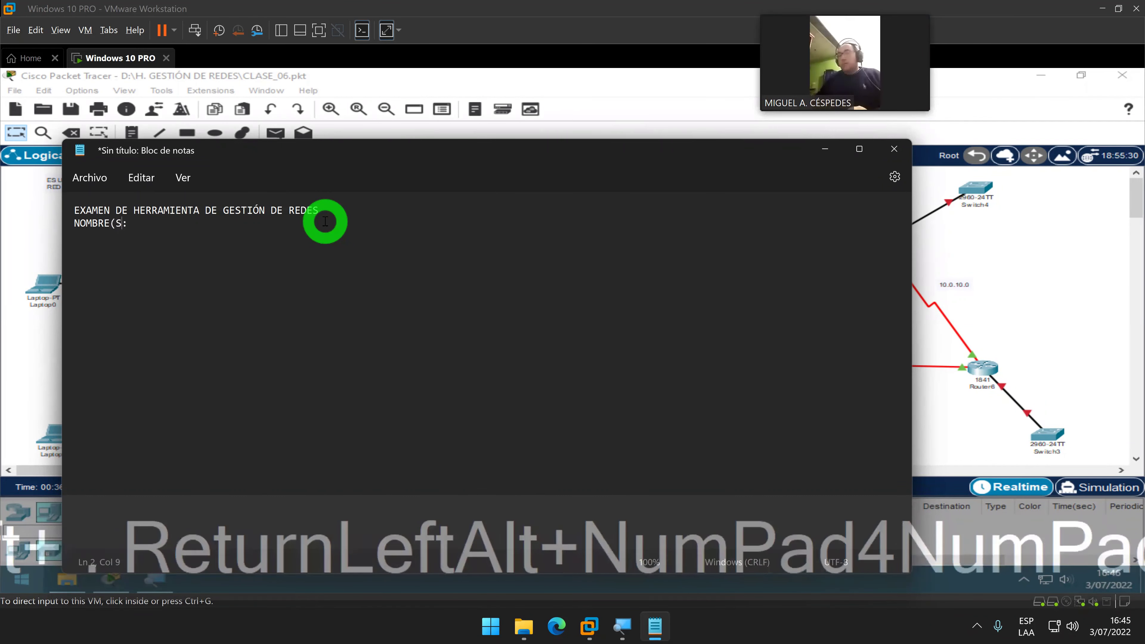
pyautogui.press('BackSpace')
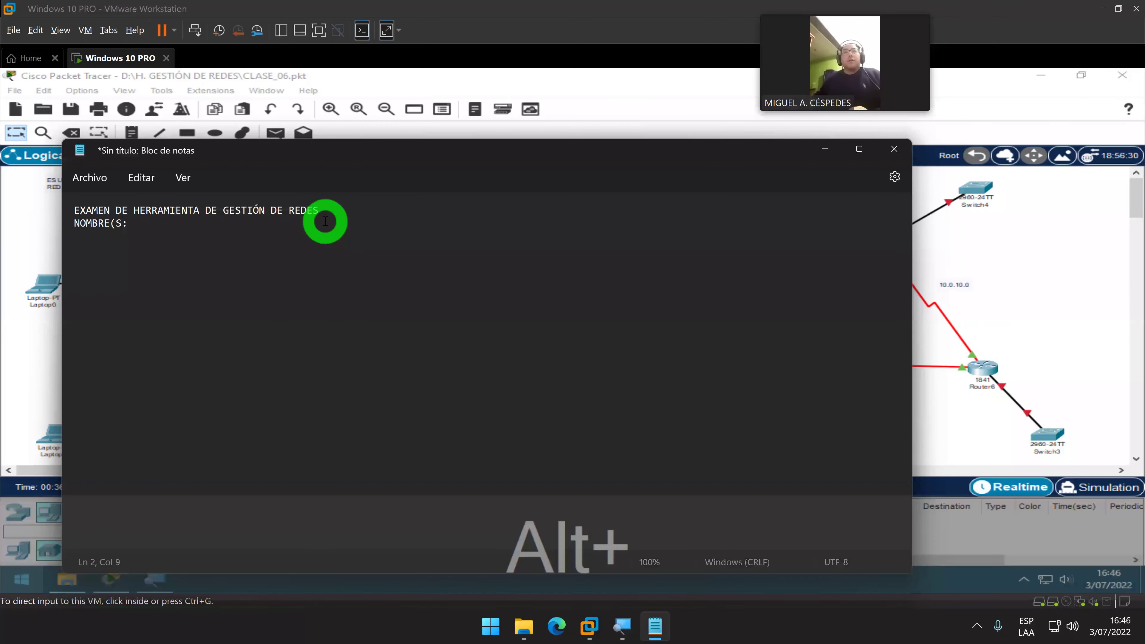
pyautogui.write('^')
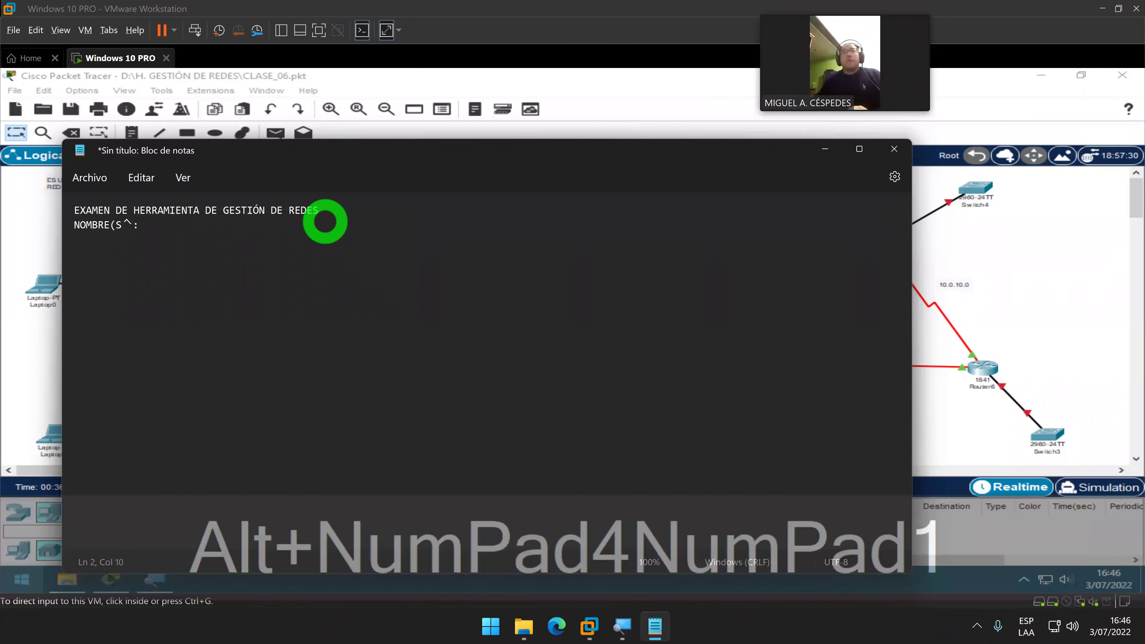
pyautogui.press('BackSpace')
pyautogui.press('alt+KP_4+KP_1')
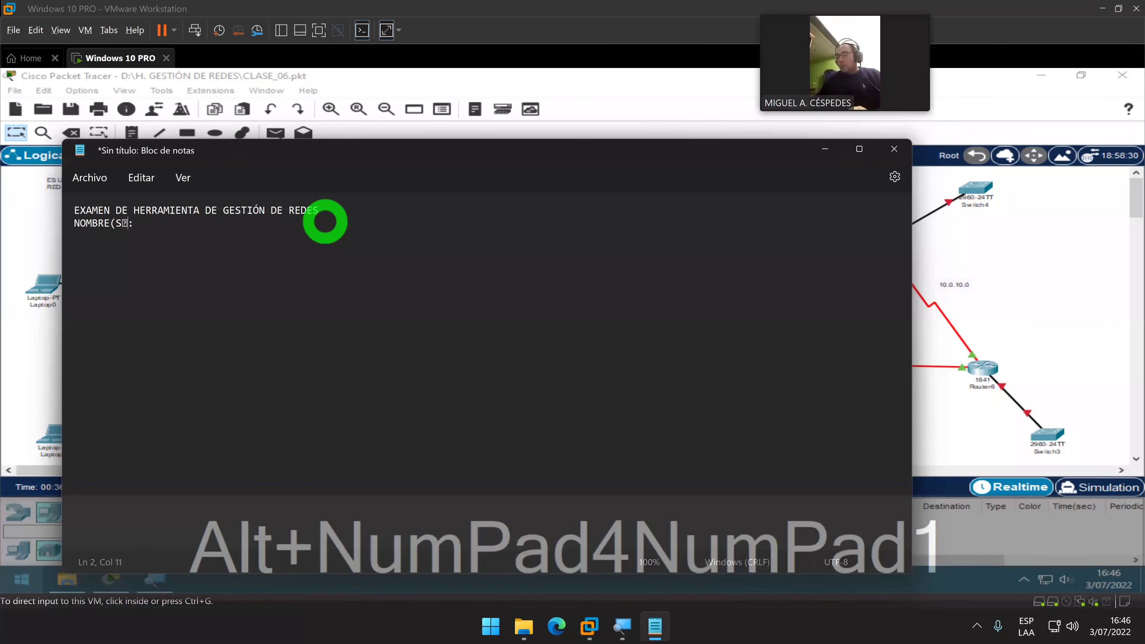
pyautogui.press('BackSpace')
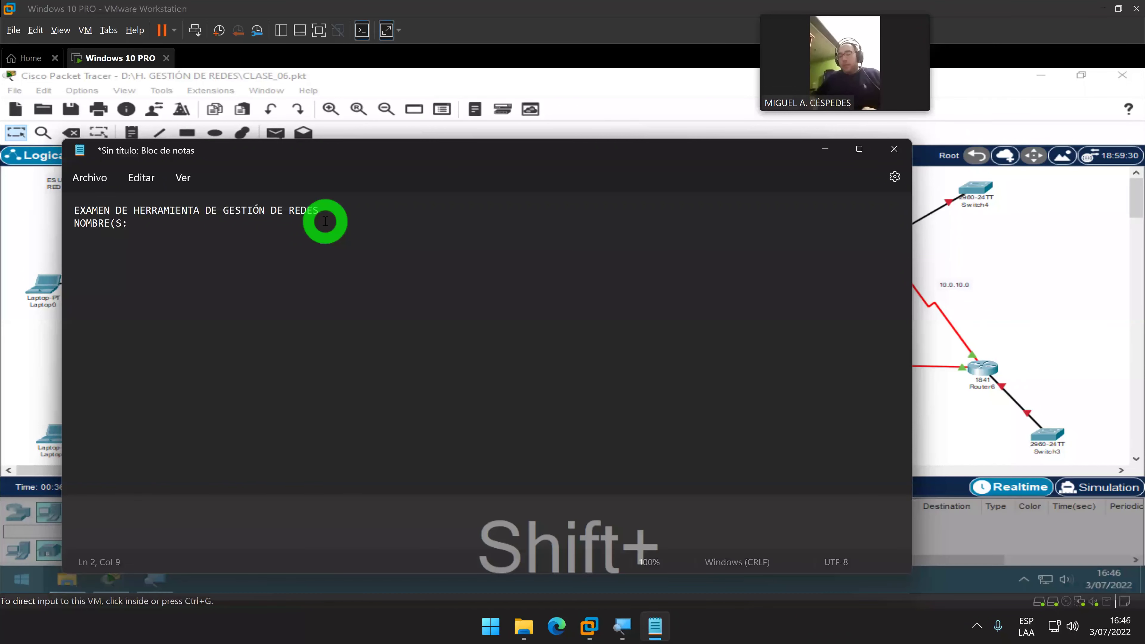
pyautogui.write(')')
pyautogui.press('Right')
# Add the label "APELLIDOS:" on a new line below the first-name label
pyautogui.press('Return')
pyautogui.write('AP')
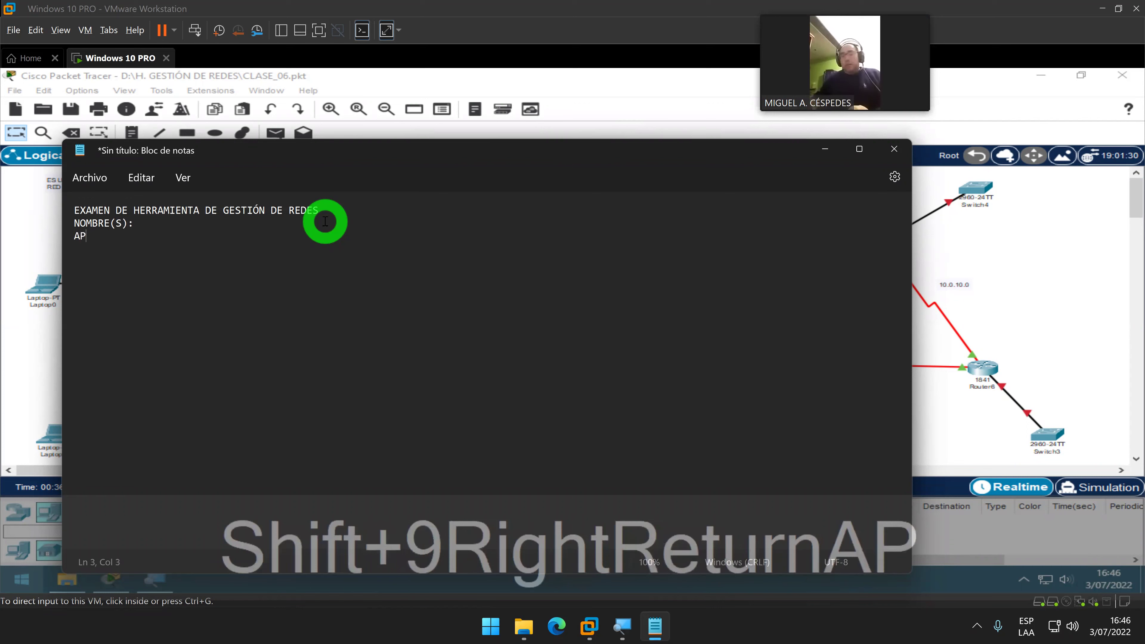
pyautogui.write('ELLIDOS')
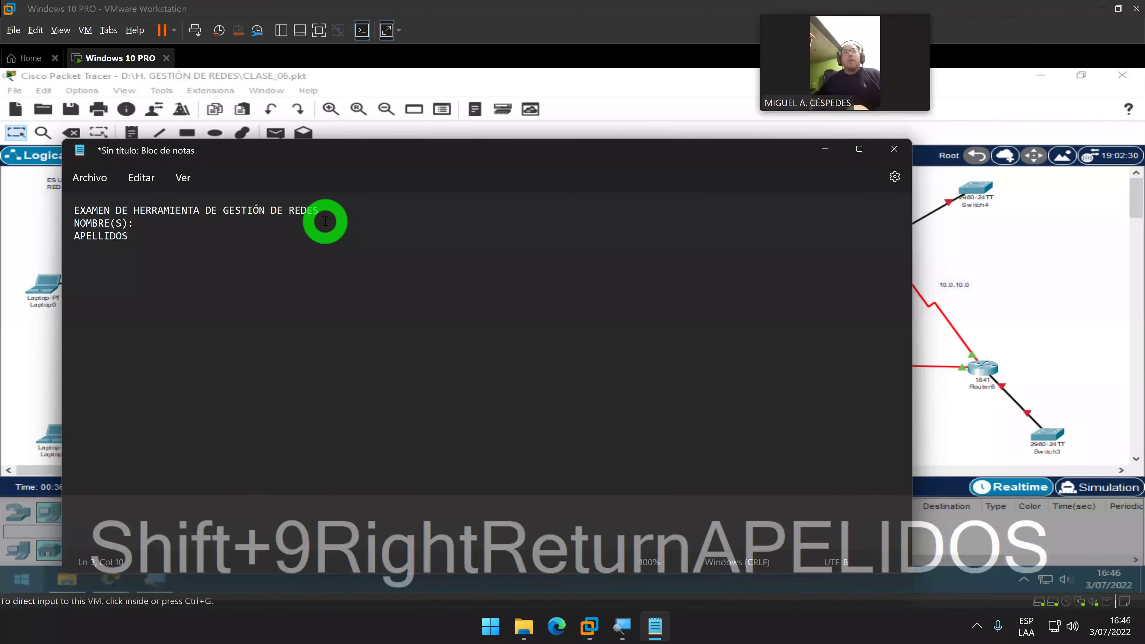
pyautogui.write('(')
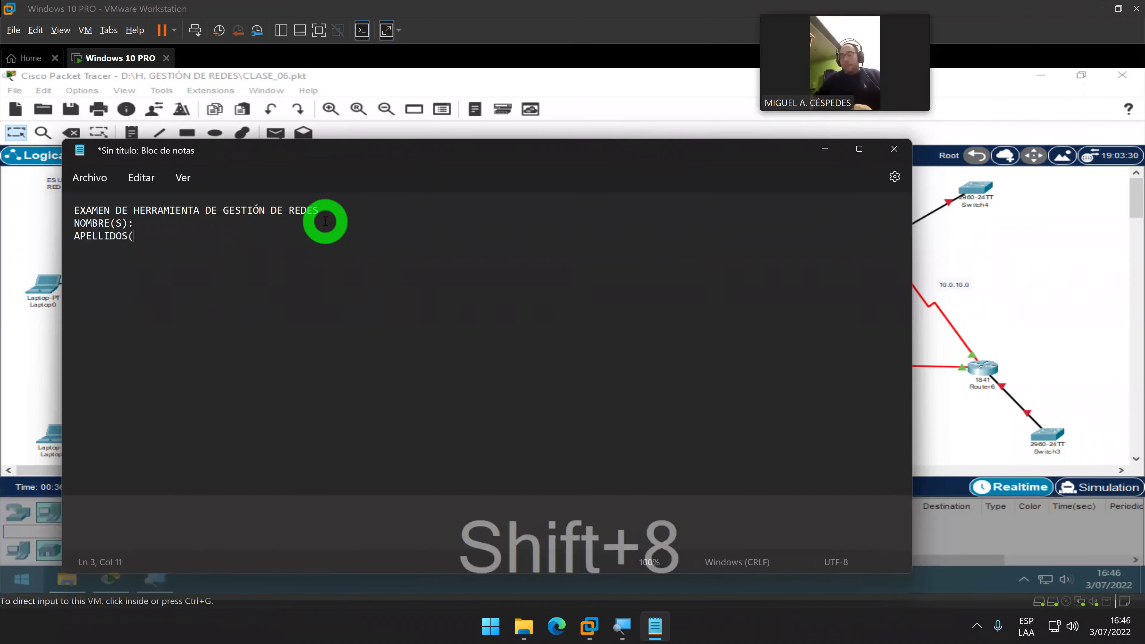
pyautogui.write(')')
pyautogui.press('Left')
pyautogui.press('Left')
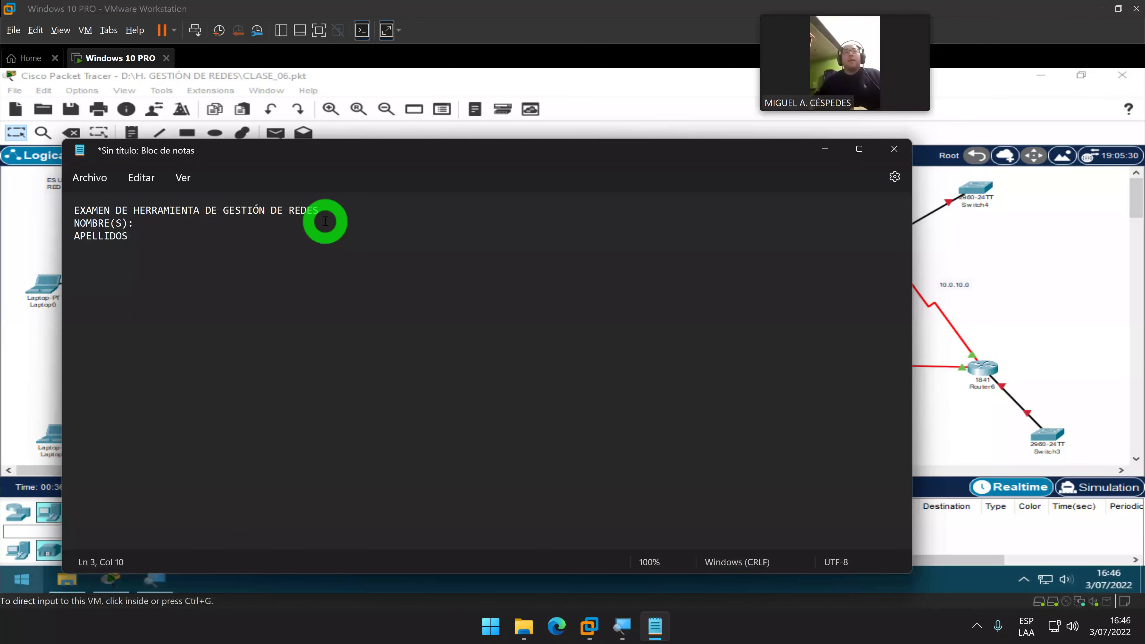
pyautogui.write(':')
pyautogui.press('Return')
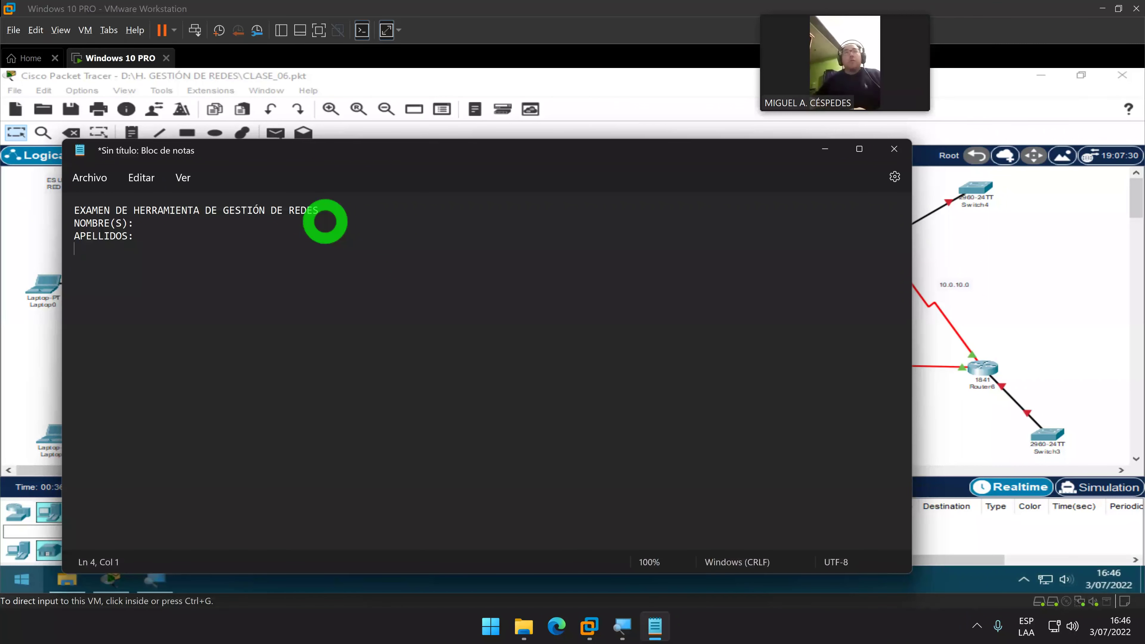
# Add the labels "TURNO:" and "HORARIO:" on separate lines and leave a blank line below them
pyautogui.write('TURN')
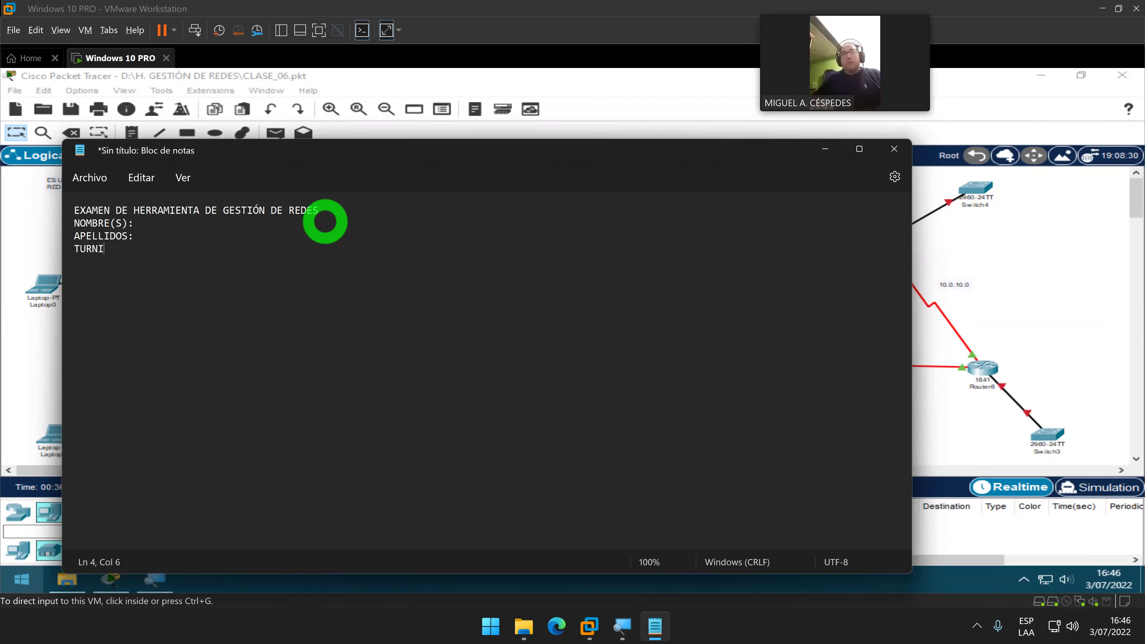
pyautogui.write('O_')
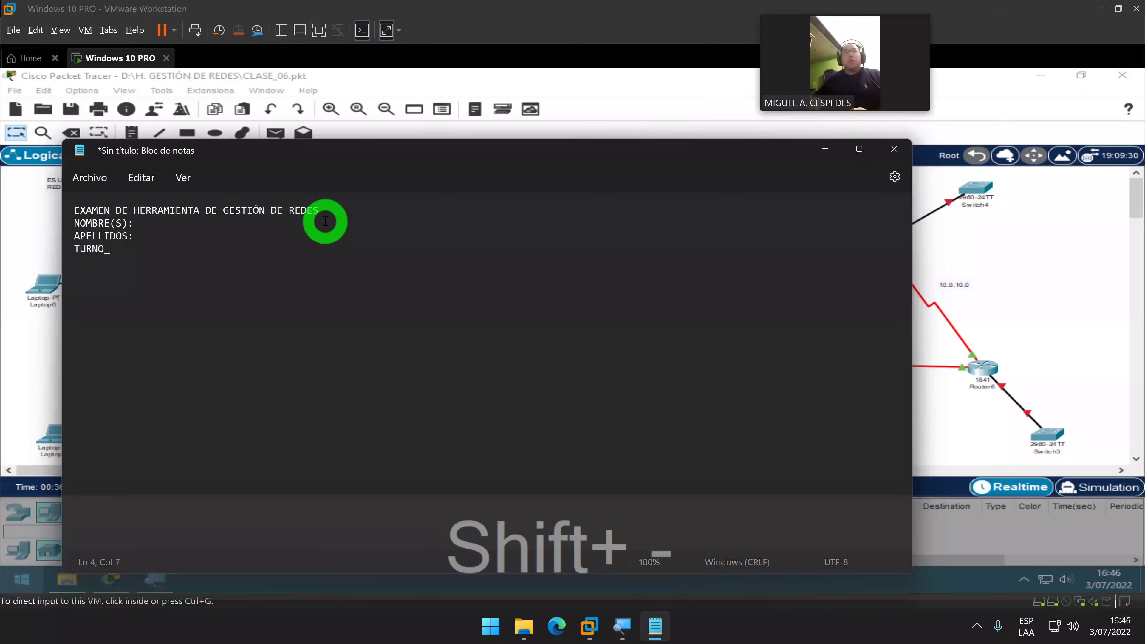
pyautogui.press('BackSpace')
pyautogui.write(':')
pyautogui.press('Return')
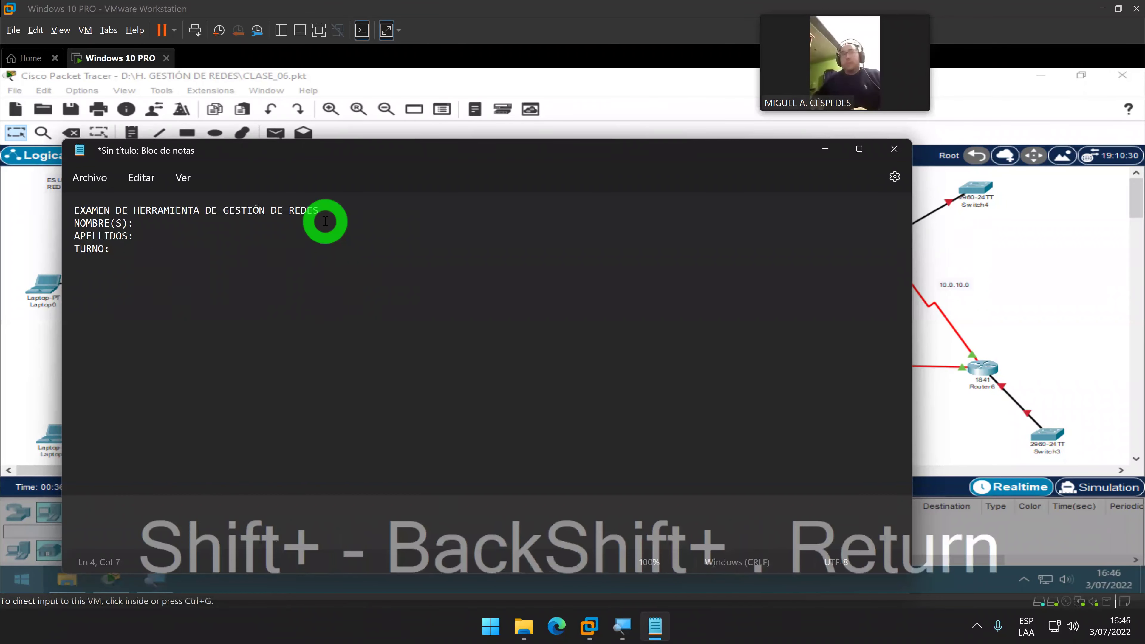
pyautogui.write('HORARI')
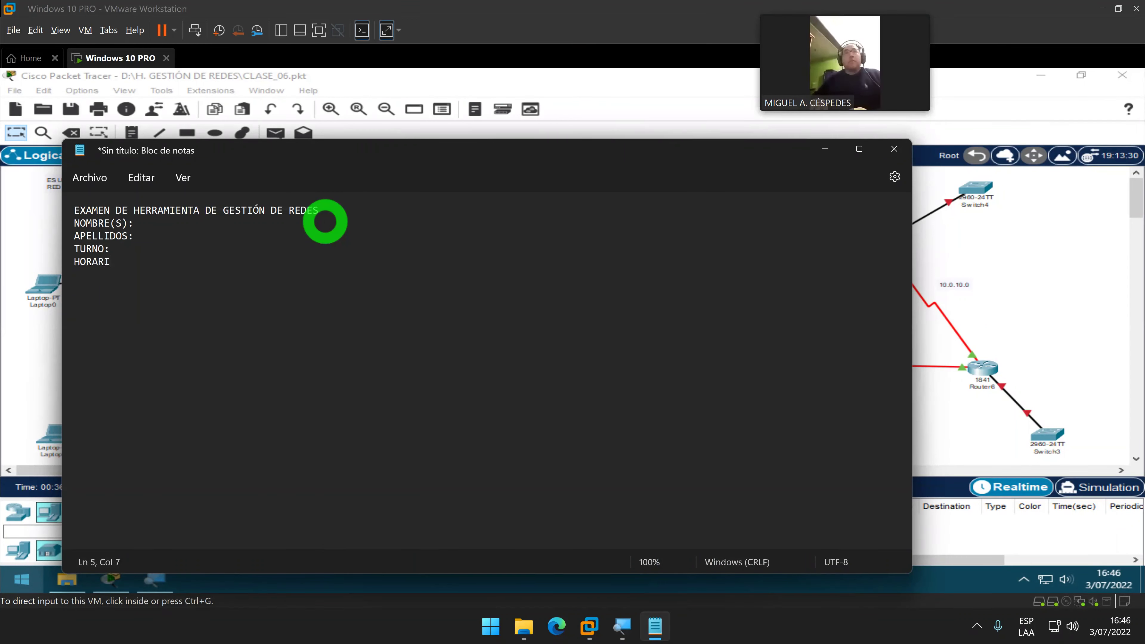
pyautogui.write('O')
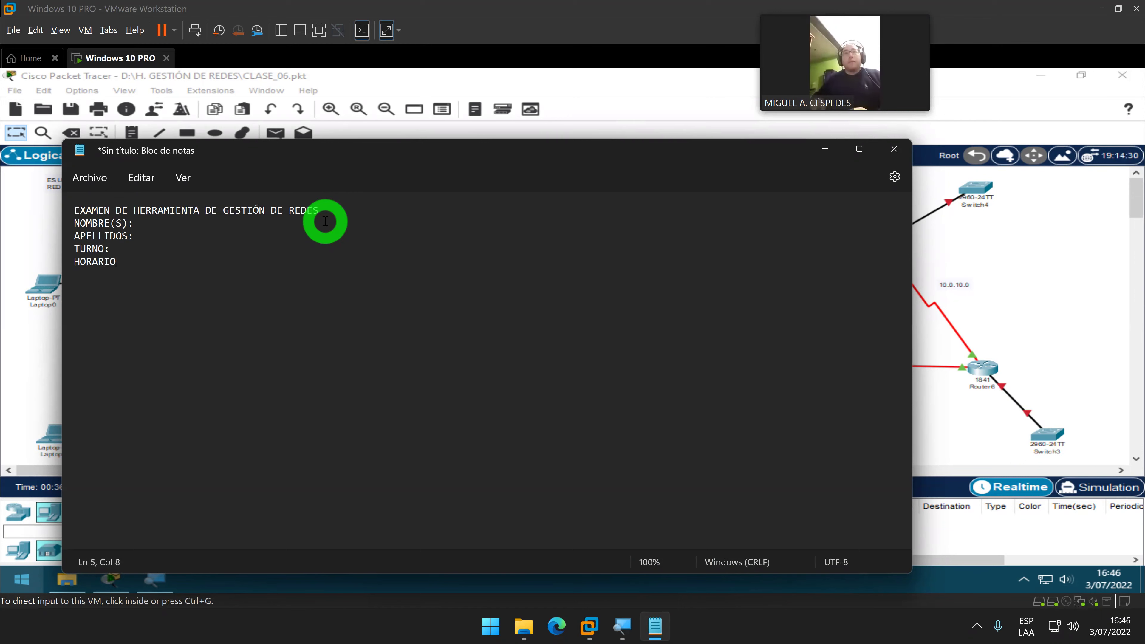
pyautogui.write(':')
pyautogui.press('Return')
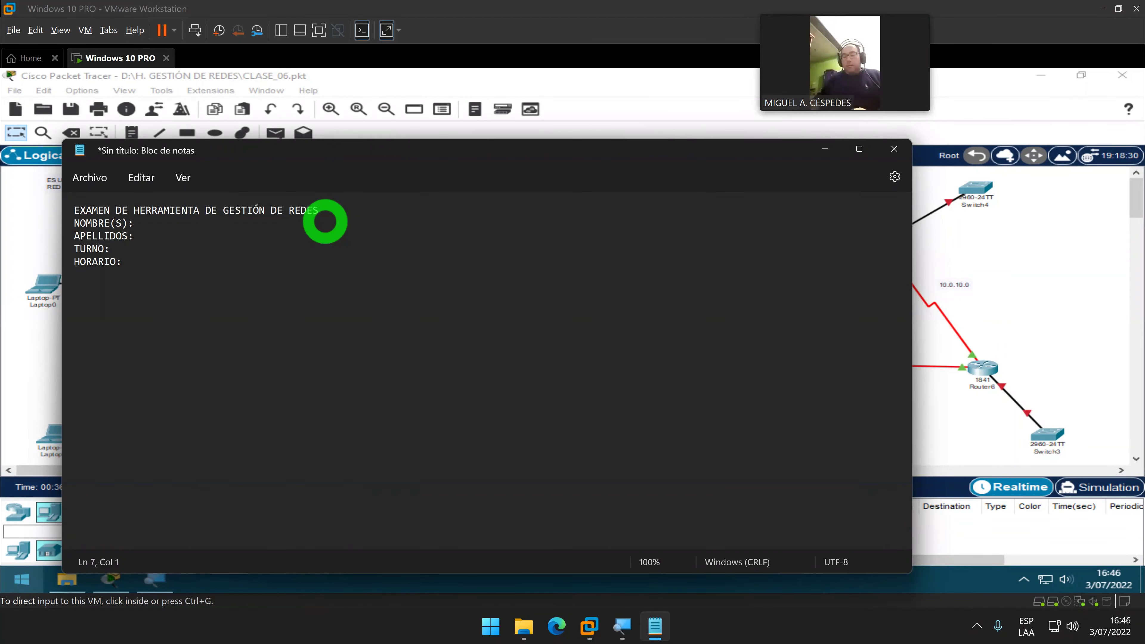
# Write the line "REALIZAR LA SIGUIENTE CONFIGIRACIÓN:" below the blank line after the student data labels
pyautogui.write('REALIAZ')
pyautogui.press('BackSpace')
pyautogui.press('BackSpace')
pyautogui.write('Z')
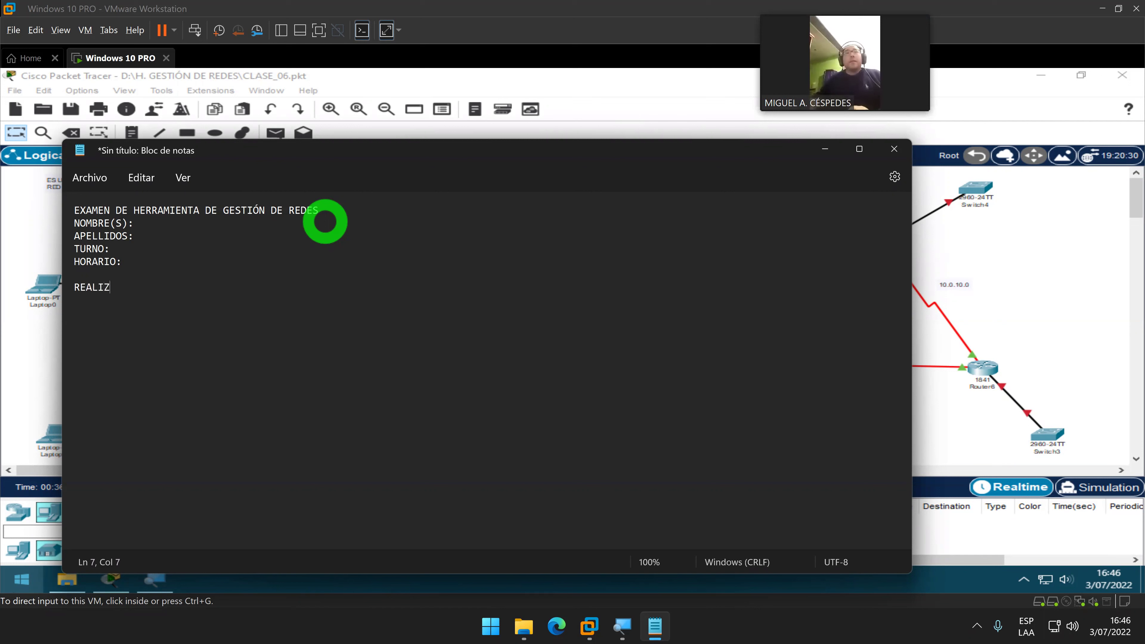
pyautogui.write('AR LA SI')
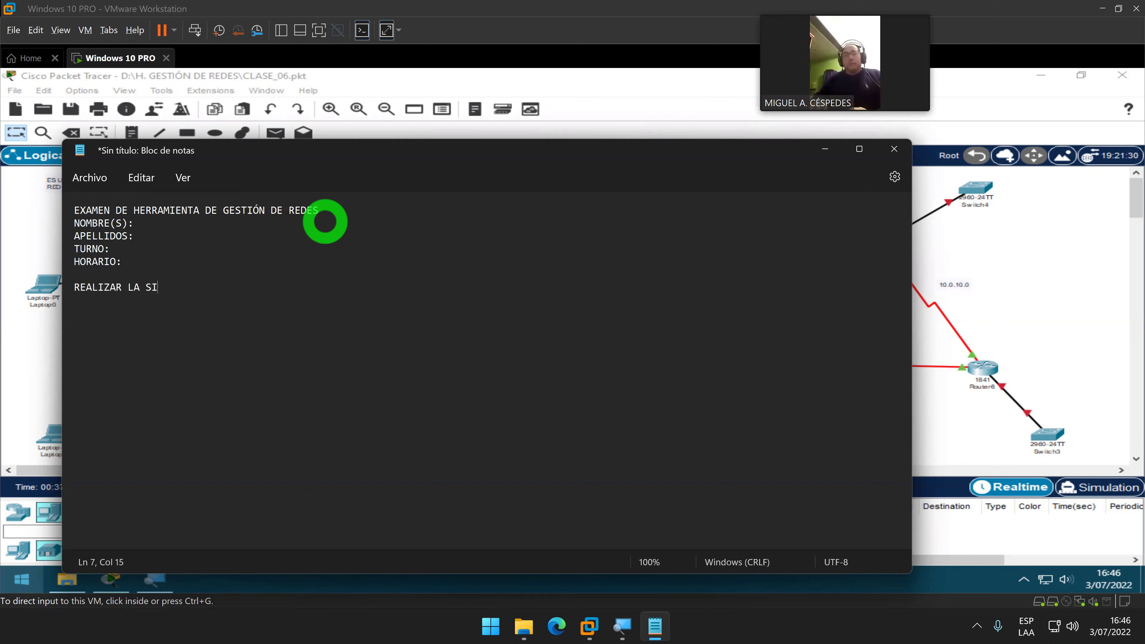
pyautogui.write('GUIENTE CONFIGIRA')
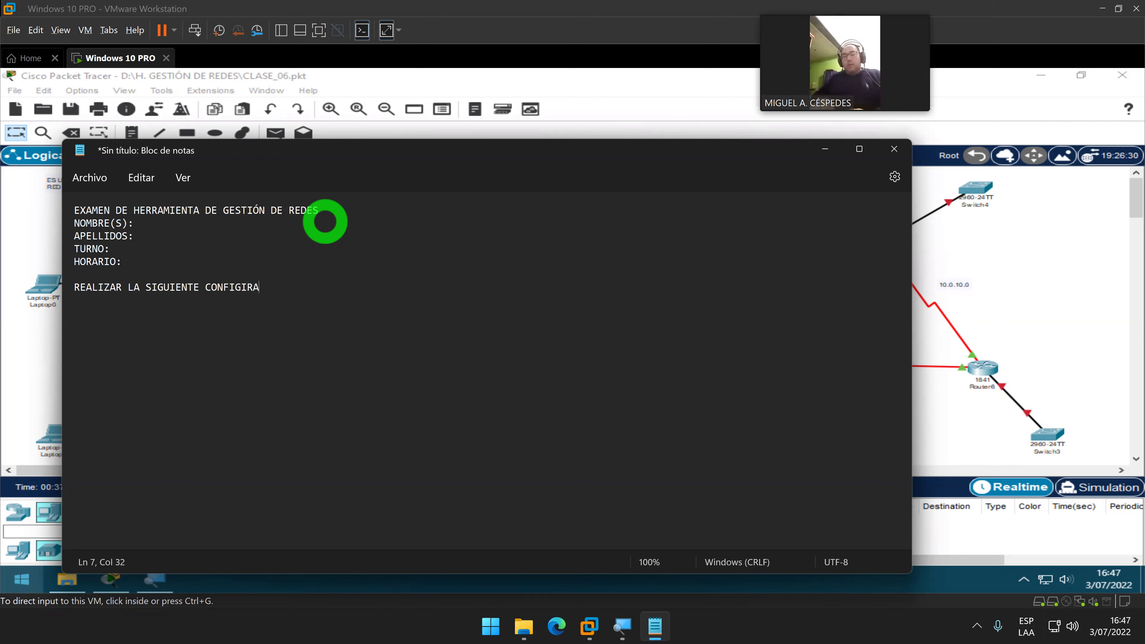
pyautogui.write('CIÓN:')
pyautogui.press('Return')
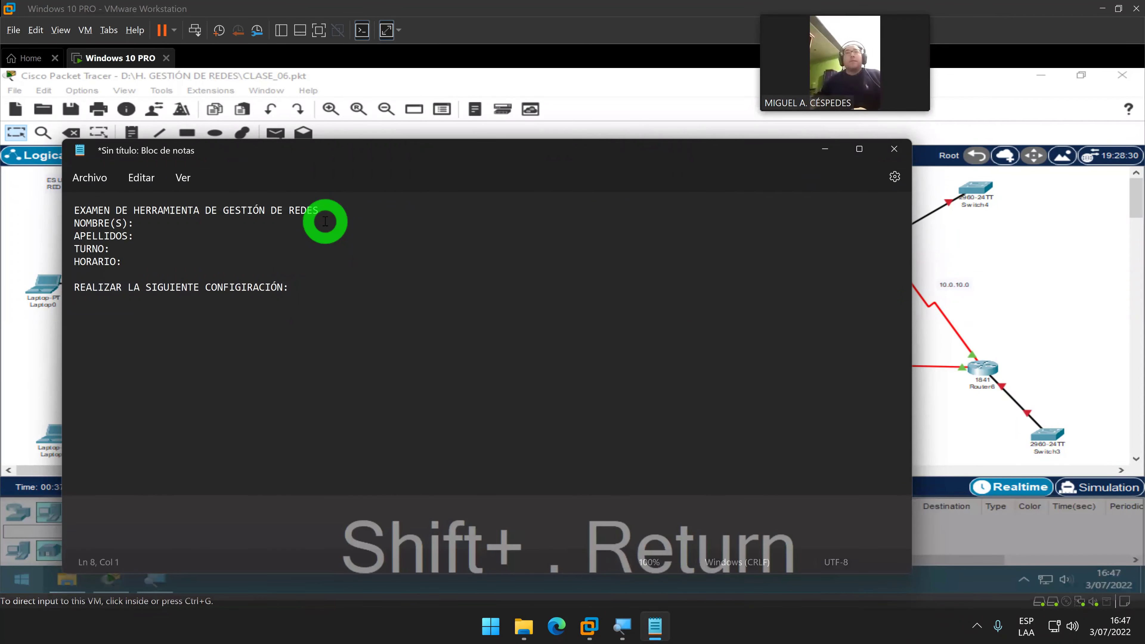
pyautogui.press('Up')
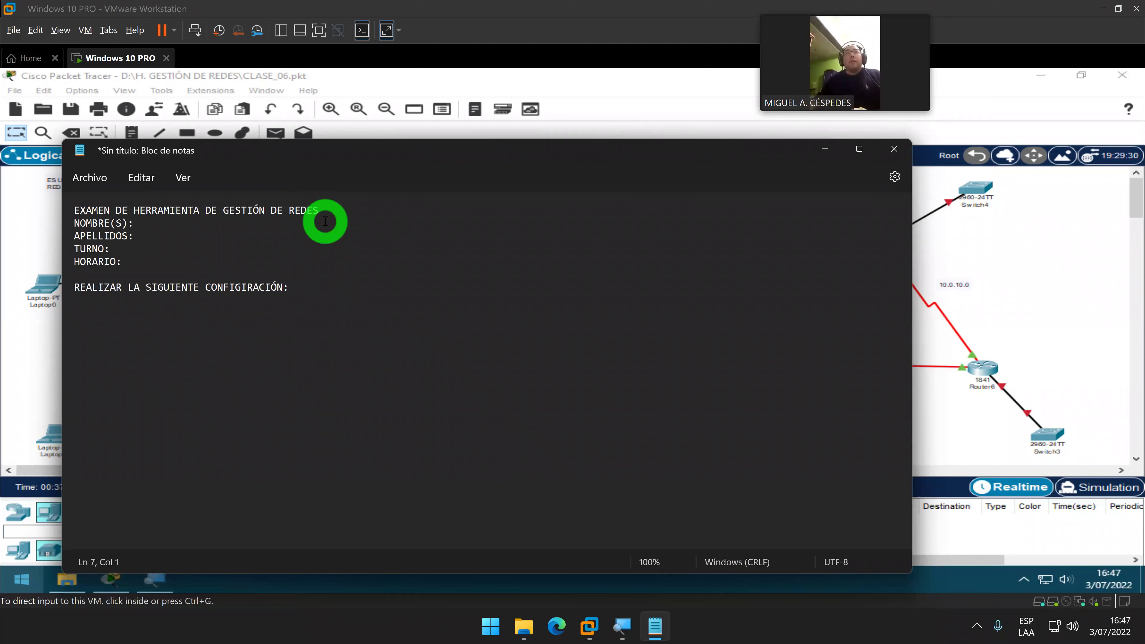
# Start saving the note and browse from SOLID_03 (L:) through 2 _ COMPUTRON_ONLINE and 004_CURSOS_2022-JUNIO-JULIO to the "04 - HERRAMIENTA DE GESTIÓN" course folder
pyautogui.hotkey('ctrl', 'g')
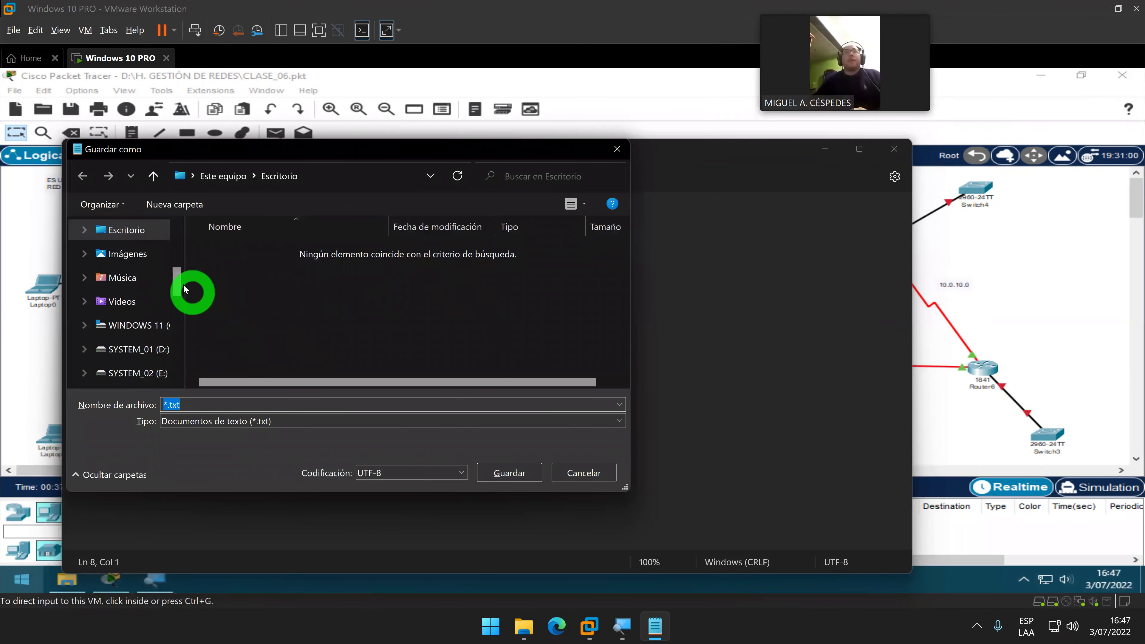
pyautogui.moveTo(176, 284); pyautogui.dragTo(150, 336)
pyautogui.click(149, 332)
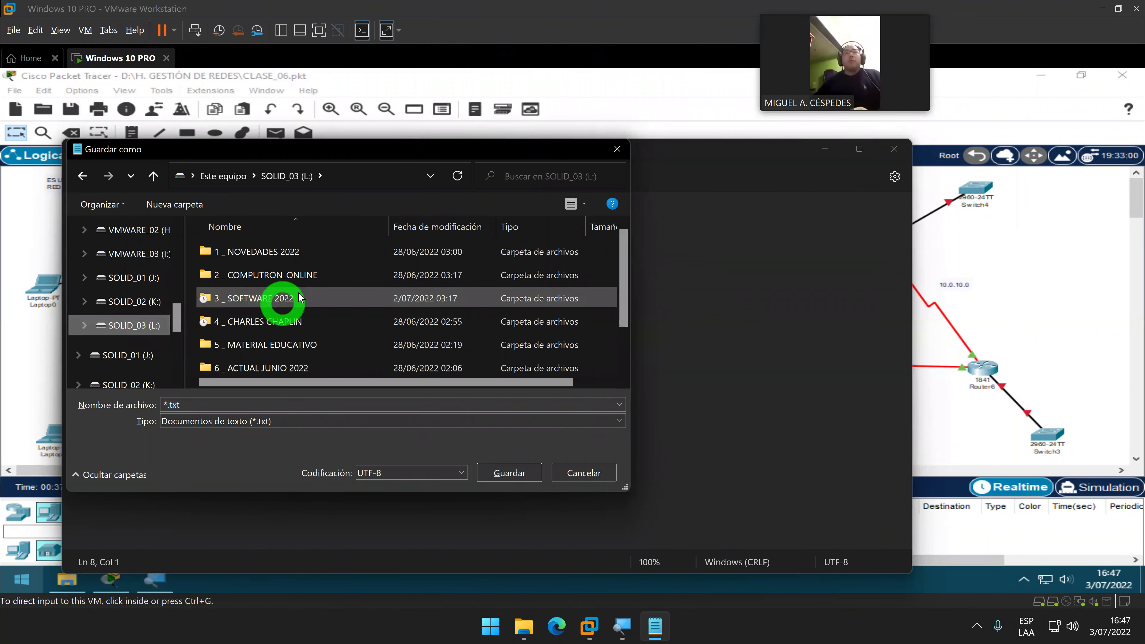
pyautogui.doubleClick(301, 279)
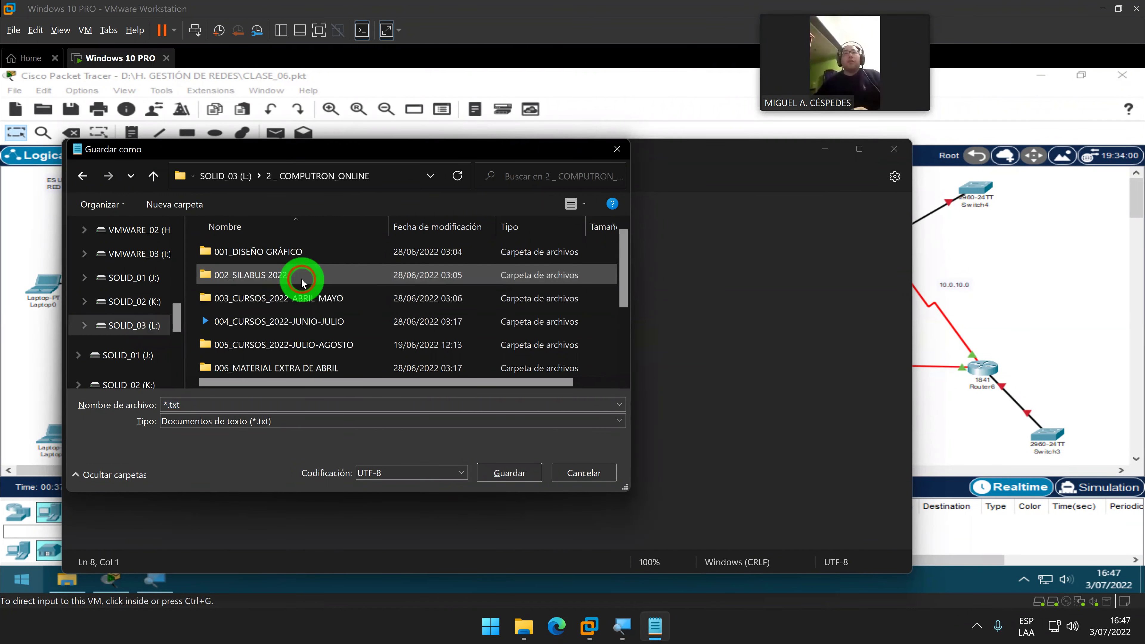
pyautogui.doubleClick(339, 317)
pyautogui.click(333, 323)
pyautogui.doubleClick(333, 322)
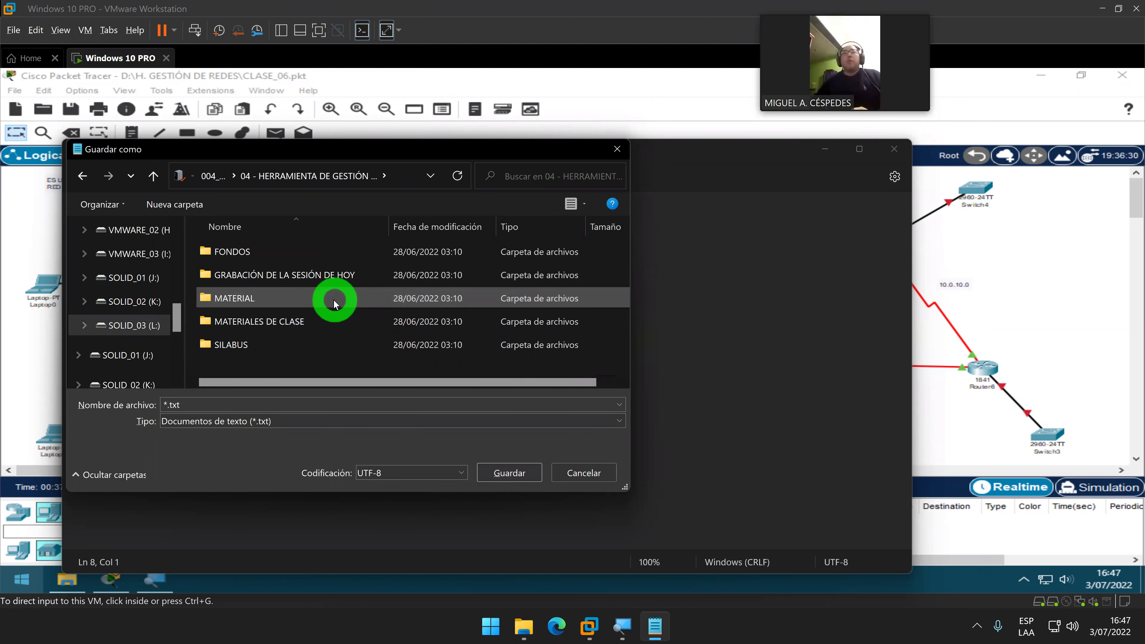
pyautogui.click(322, 317)
pyautogui.doubleClick(321, 314)
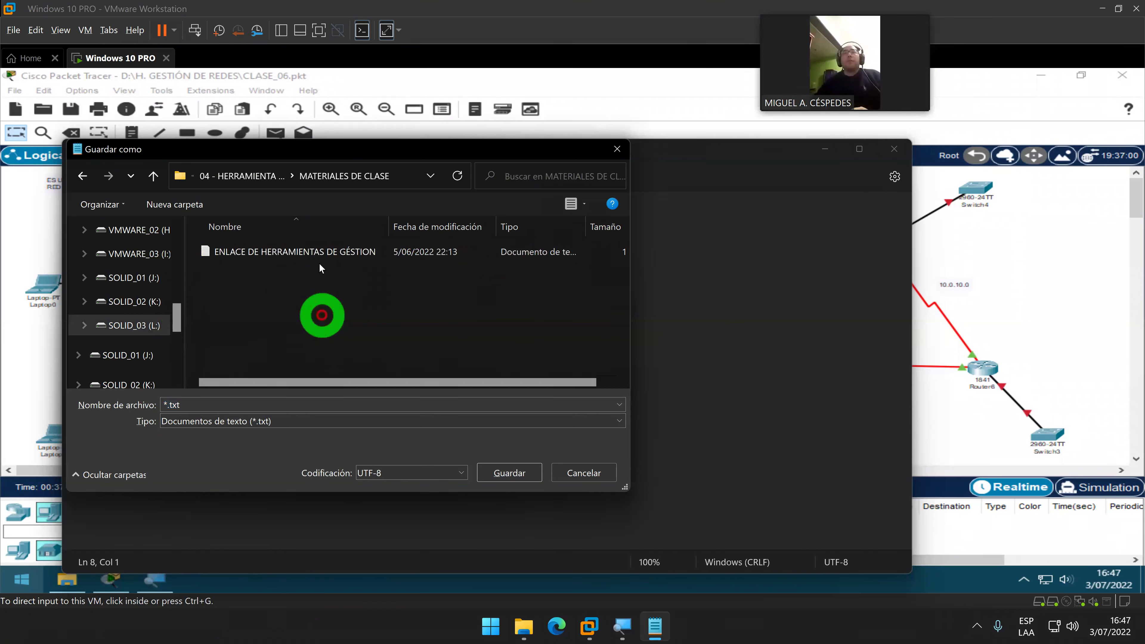
pyautogui.click(254, 181)
# Open the MATERIAL folder of the course as the save location and widen its name column
pyautogui.click(265, 292)
pyautogui.doubleClick(265, 292)
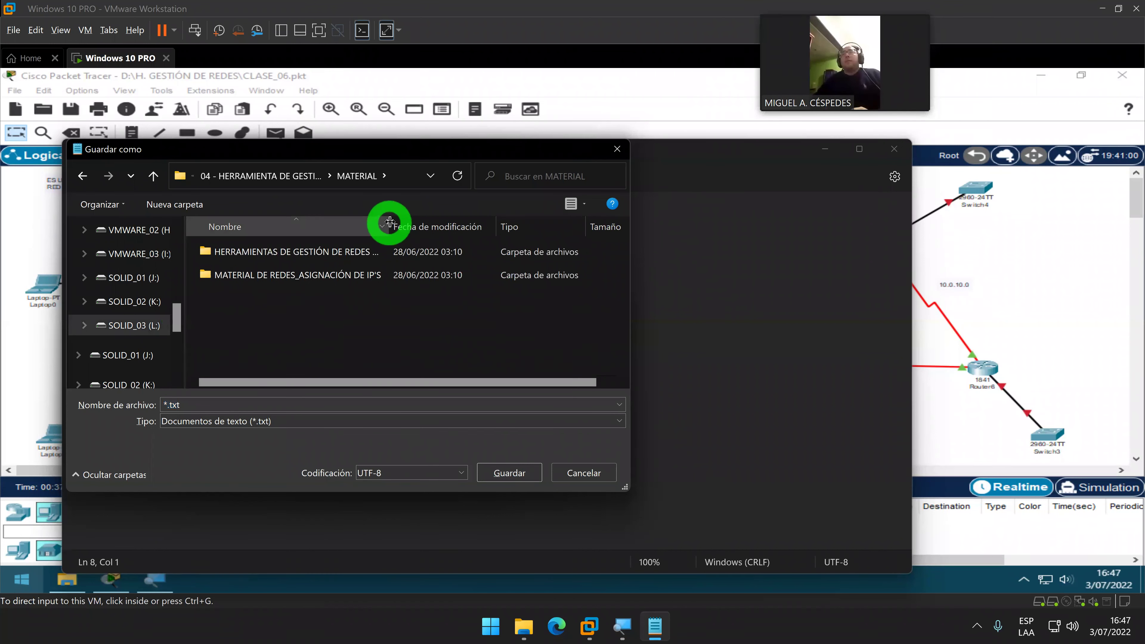
pyautogui.moveTo(390, 221); pyautogui.dragTo(455, 226)
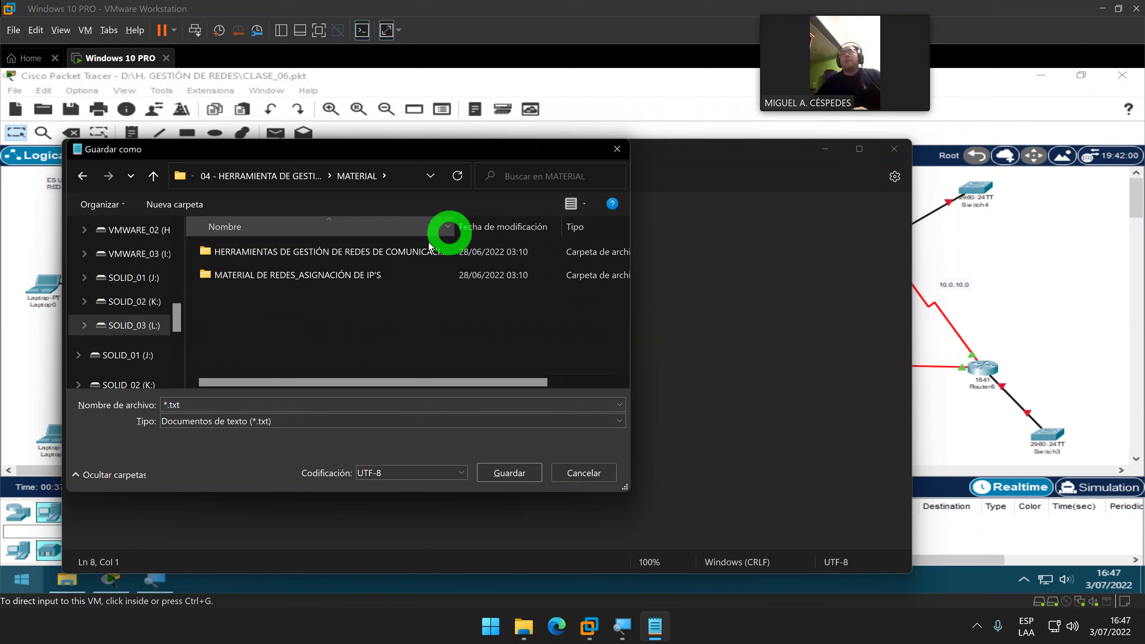
pyautogui.click(429, 247)
pyautogui.doubleClick(428, 247)
pyautogui.scroll(-2, 379, 256)
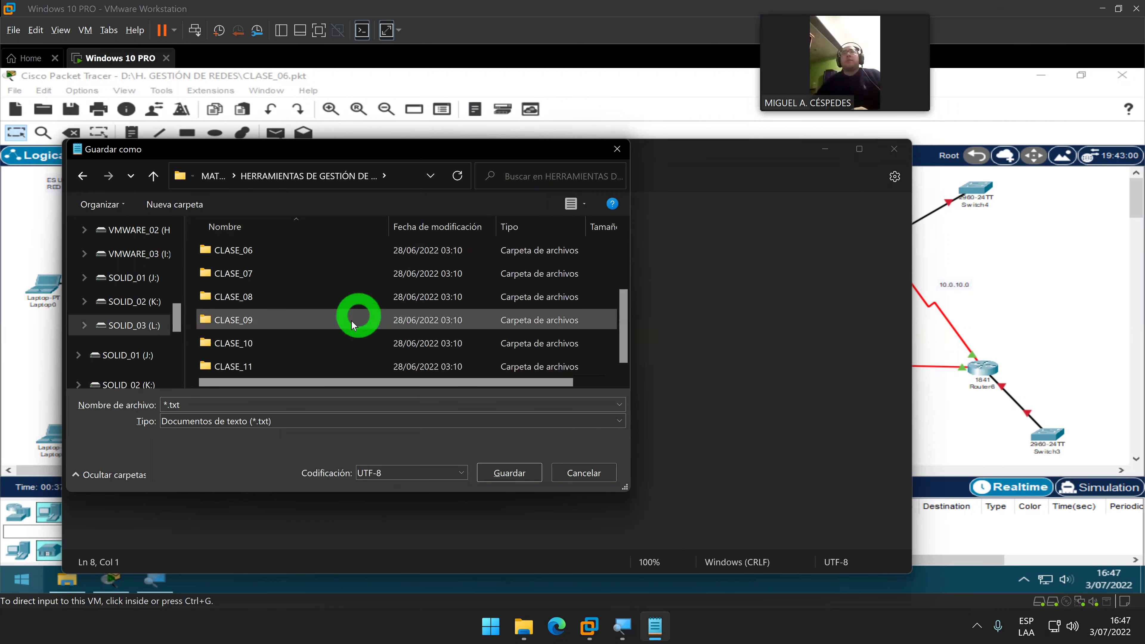
pyautogui.scroll(2, 352, 337)
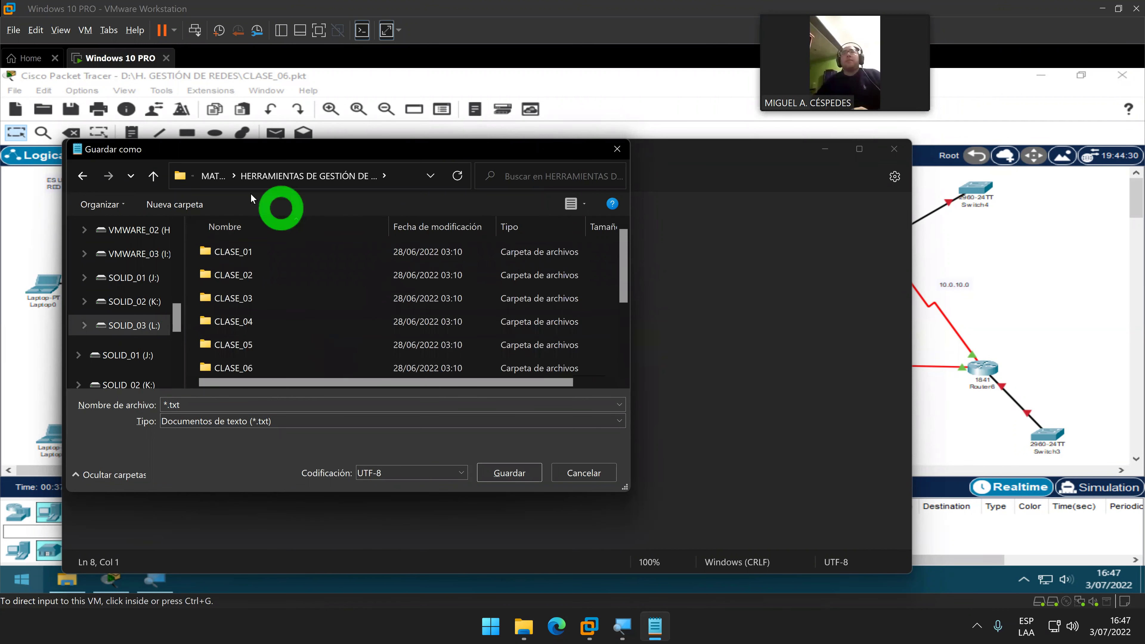
pyautogui.click(153, 176)
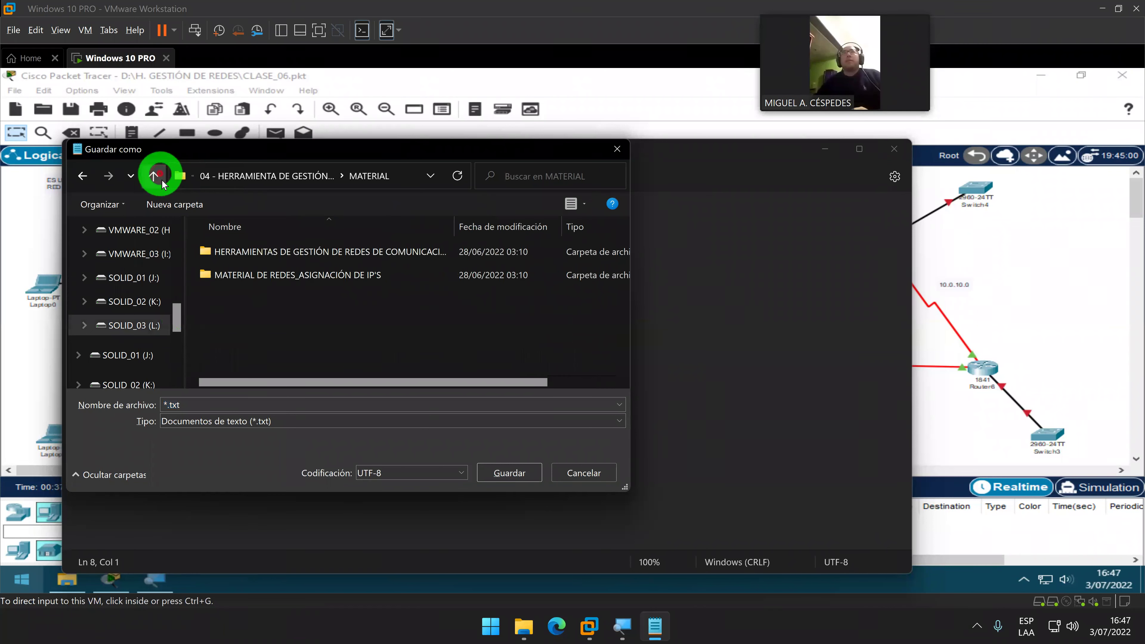
# Save the note in the MATERIAL folder as "EXAMEN FINAL DE HERRAMIENTAS DE GESTIÓN"
pyautogui.click(269, 348)
pyautogui.click(246, 401)
pyautogui.write('E')
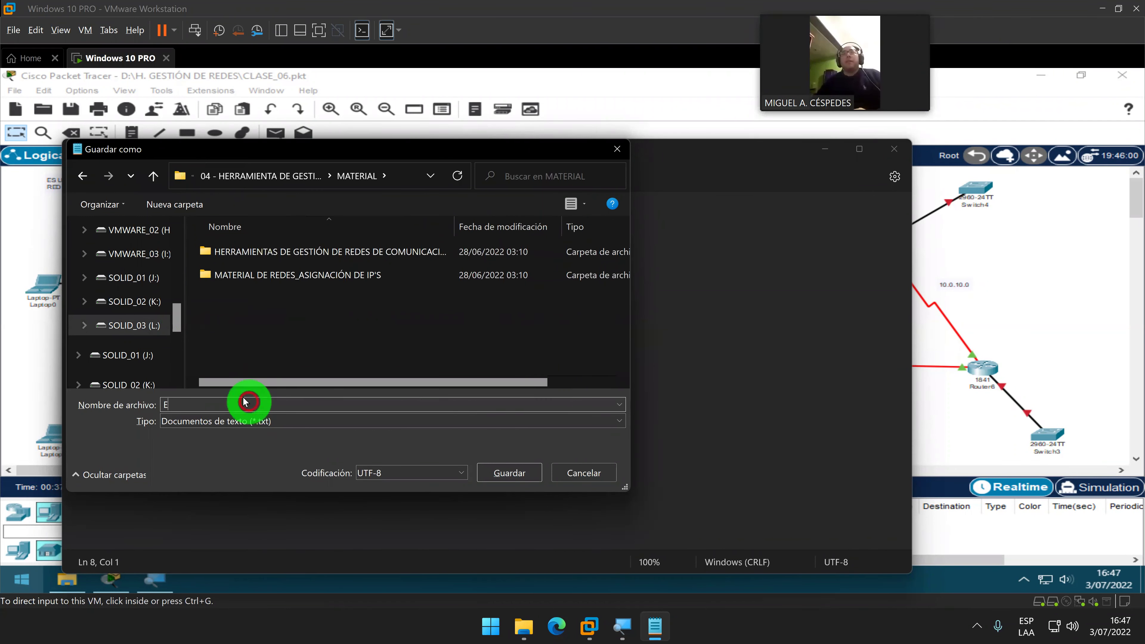
pyautogui.write('XAMEN')
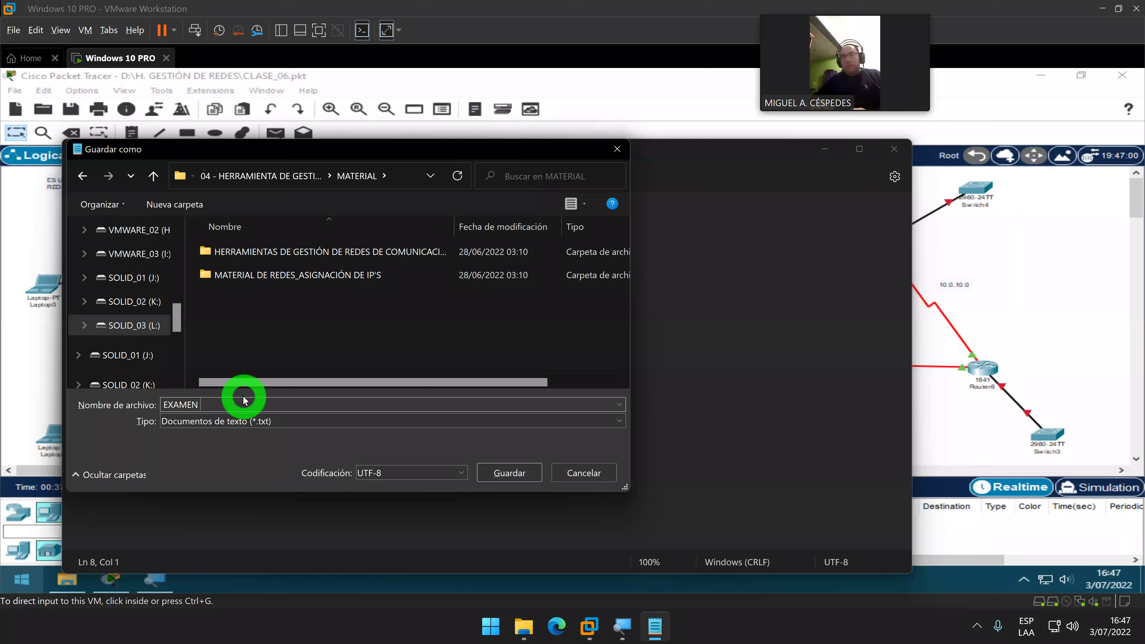
pyautogui.write(' F')
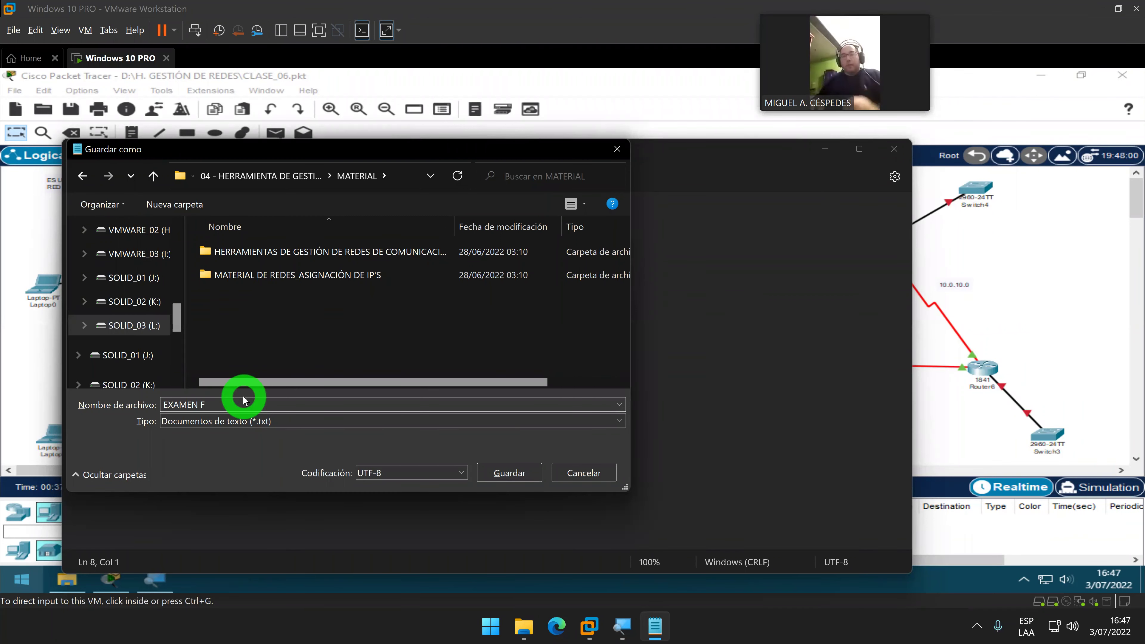
pyautogui.write('INAL DE HERRAMIENTAS DE GESTIÓN')
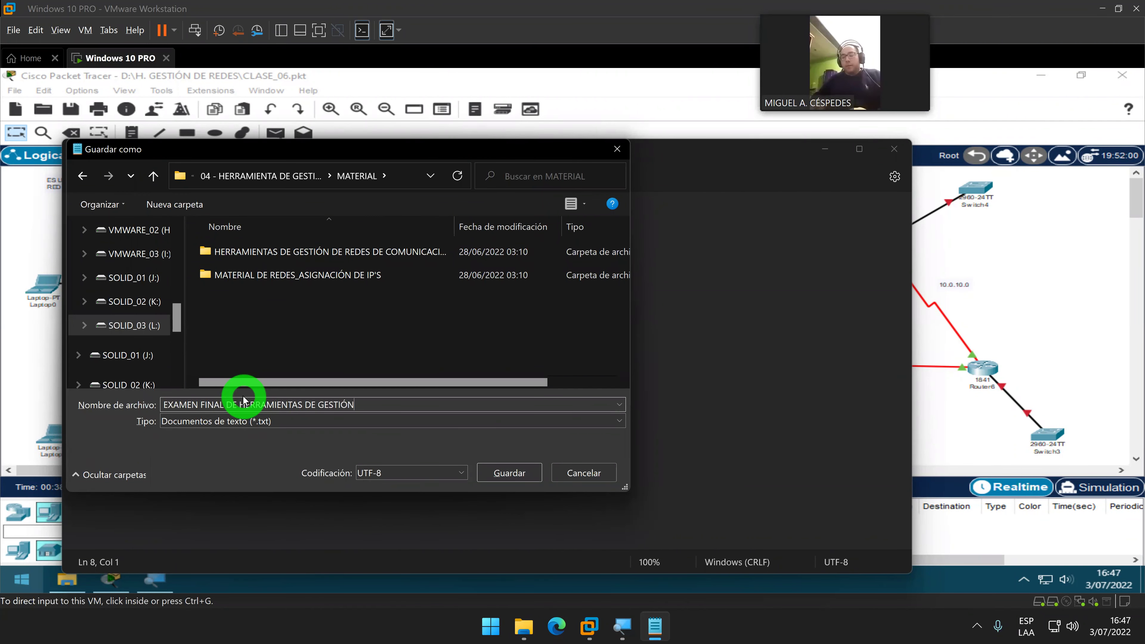
pyautogui.press('Return')
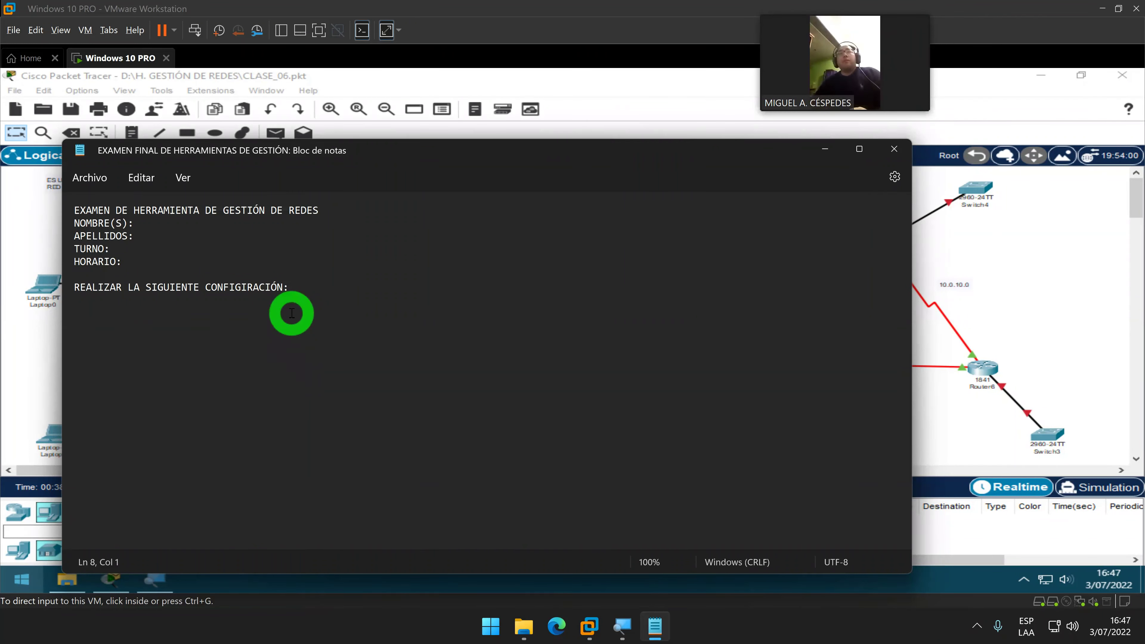
pyautogui.hotkey('ctrl', 'g')
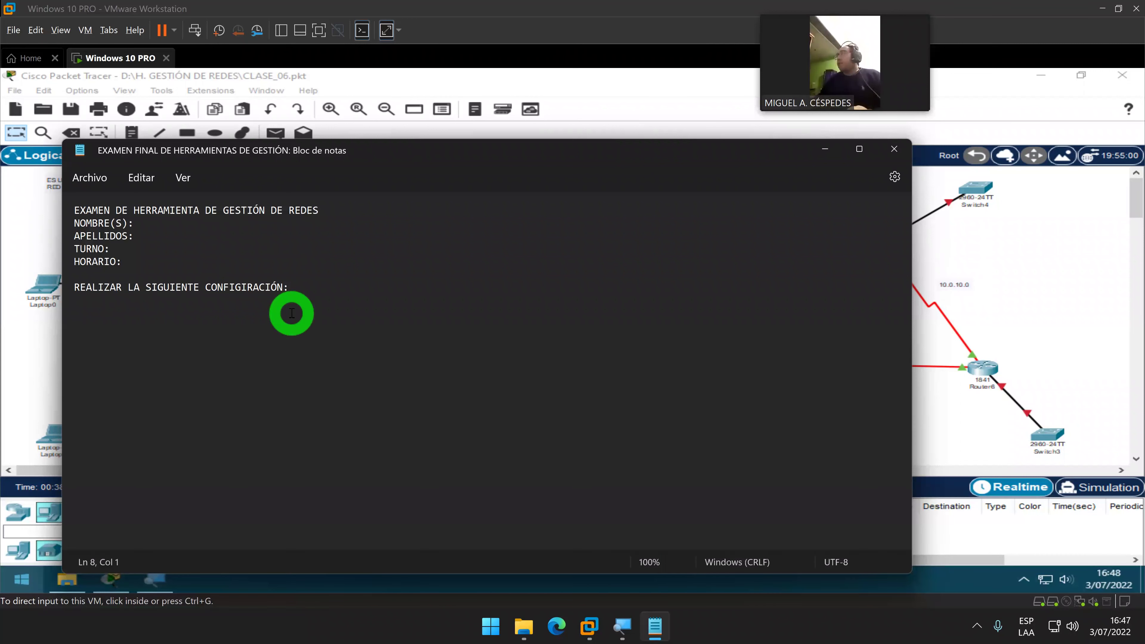
# Leave a blank line after the task heading and write "CONFIGURAR 2 ROUTERES"
pyautogui.press('Return')
pyautogui.write('CONFIGURA')
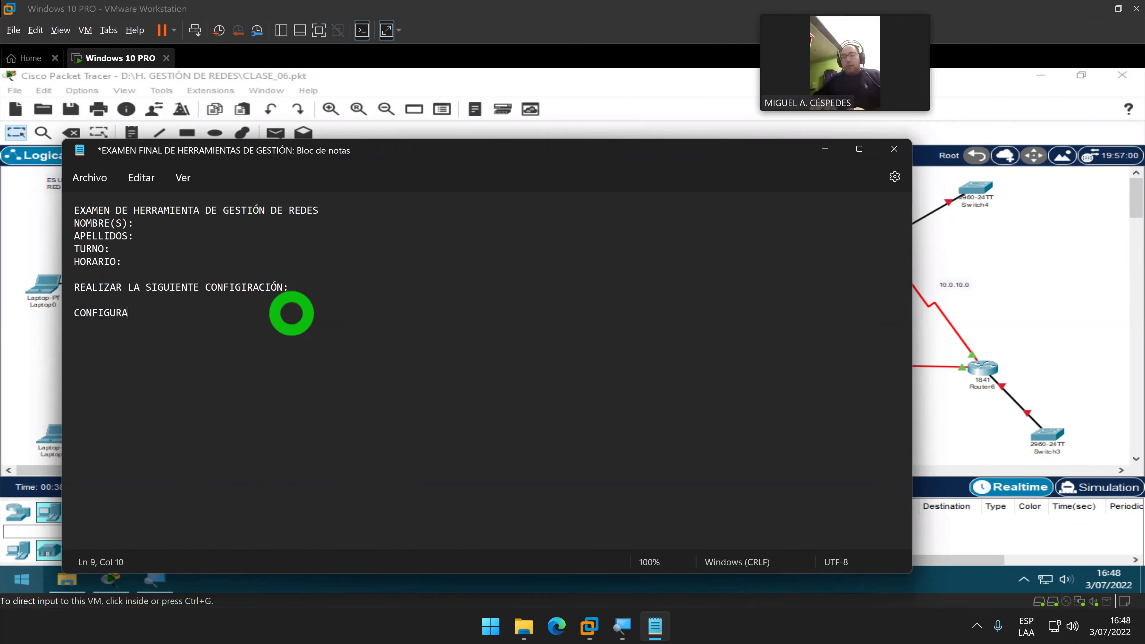
pyautogui.write('R')
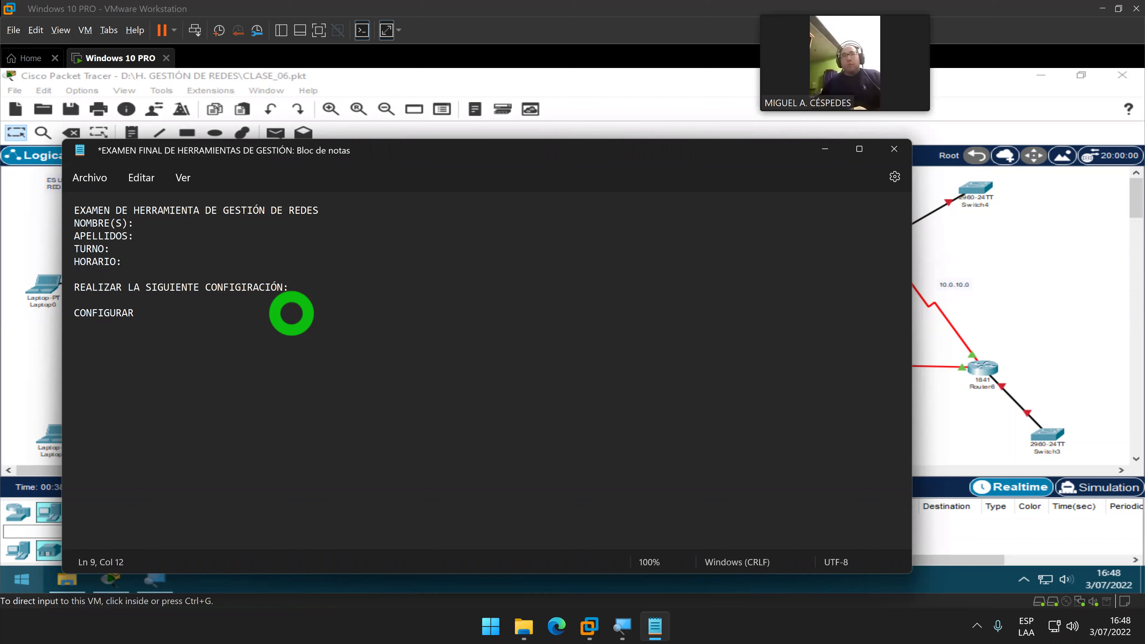
pyautogui.write('2 ROUTERES')
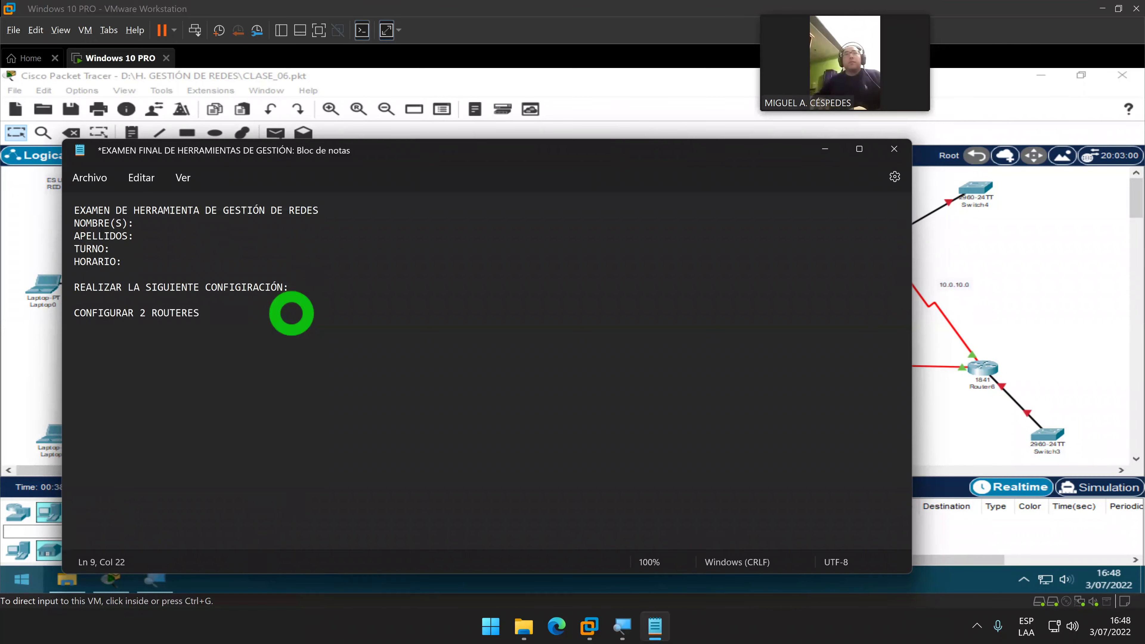
# Add the dashed item "-IDICAR LA CLASE DE LA RED" below the router line and start a new line
pyautogui.press('Return')
pyautogui.write('IDDI')
pyautogui.press('BackSpace')
pyautogui.press('BackSpace')
pyautogui.write('ICAR LA CLASE')
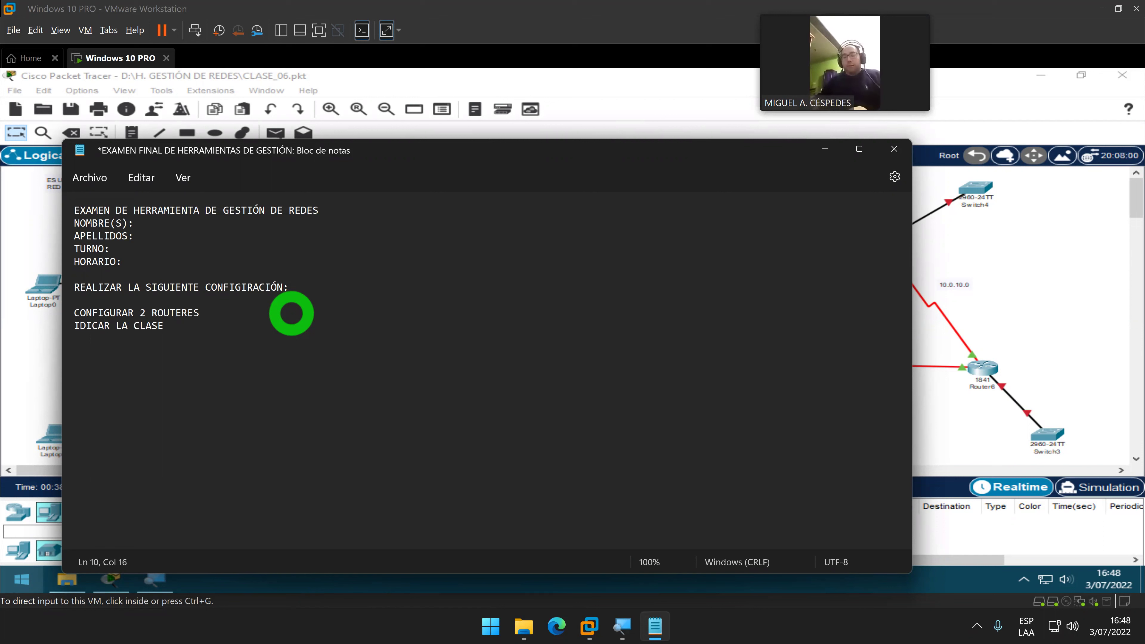
pyautogui.write(' DE LA RED')
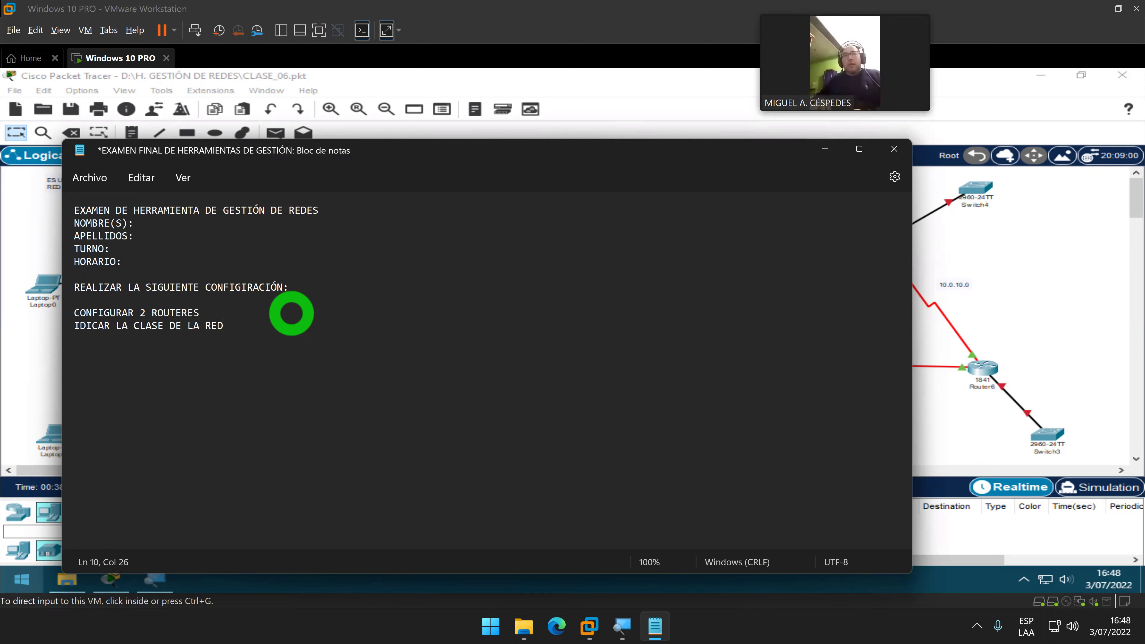
pyautogui.press('Home')
pyautogui.write('-')
pyautogui.press('End')
pyautogui.press('Return')
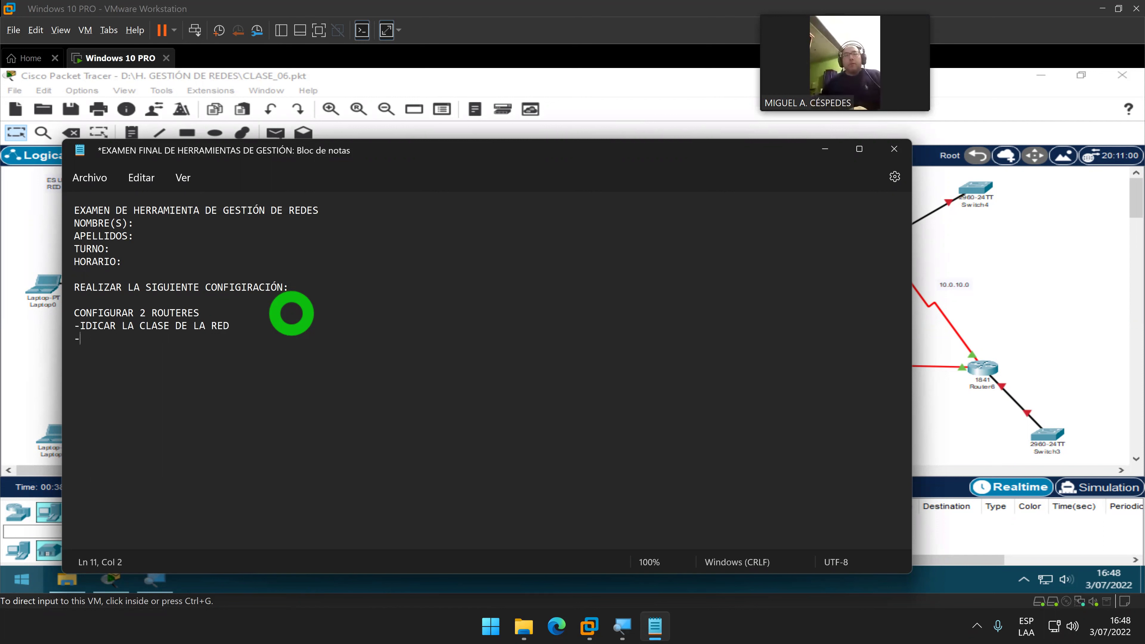
# Add the item "-INDICAR LA MÁSCARA DE RED" and correct "IDICAR" to "INDICAR" in the item above
pyautogui.write('-IN')
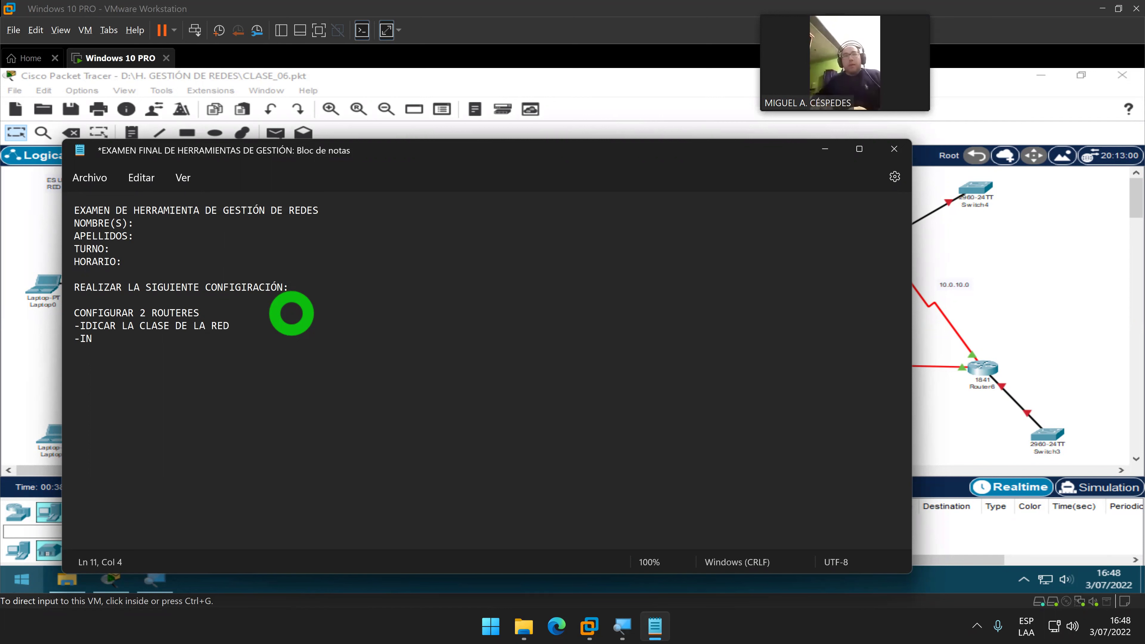
pyautogui.press('Up')
pyautogui.press('Left')
pyautogui.write('N')
pyautogui.press('Down')
pyautogui.write('DICAR LA MÁSCARA DE RED')
# Add the item "-LA PUERTA DE ENLACE PREDETERMINDA" with an empty dashed line below it, and save the file
pyautogui.press('Return')
pyautogui.write('-')
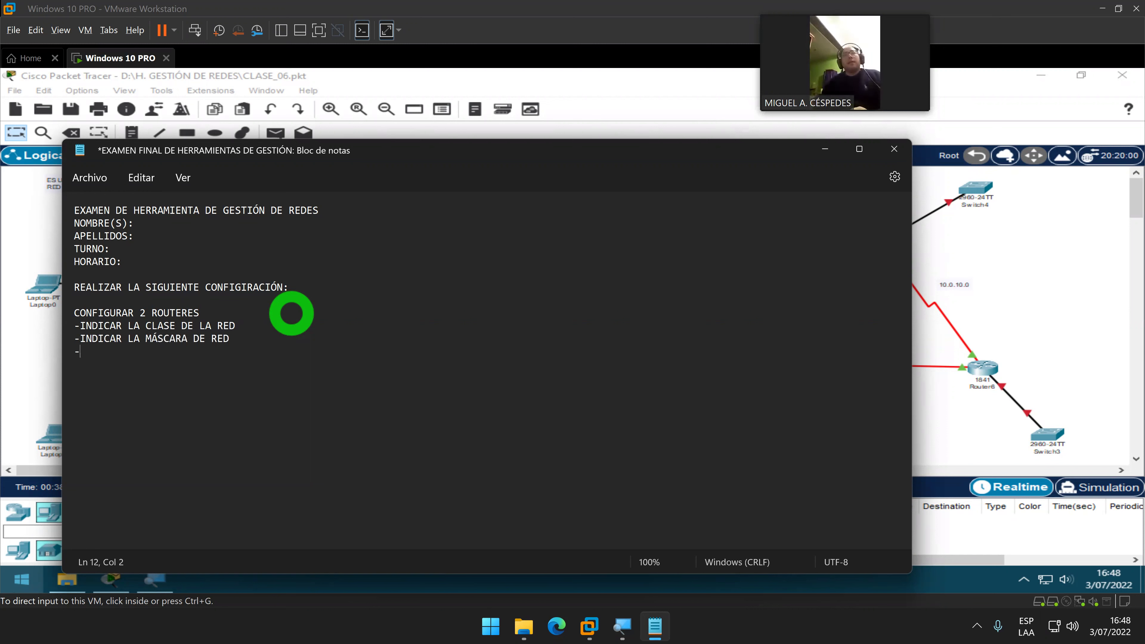
pyautogui.write('LAP')
pyautogui.press('BackSpace')
pyautogui.write('PUERT')
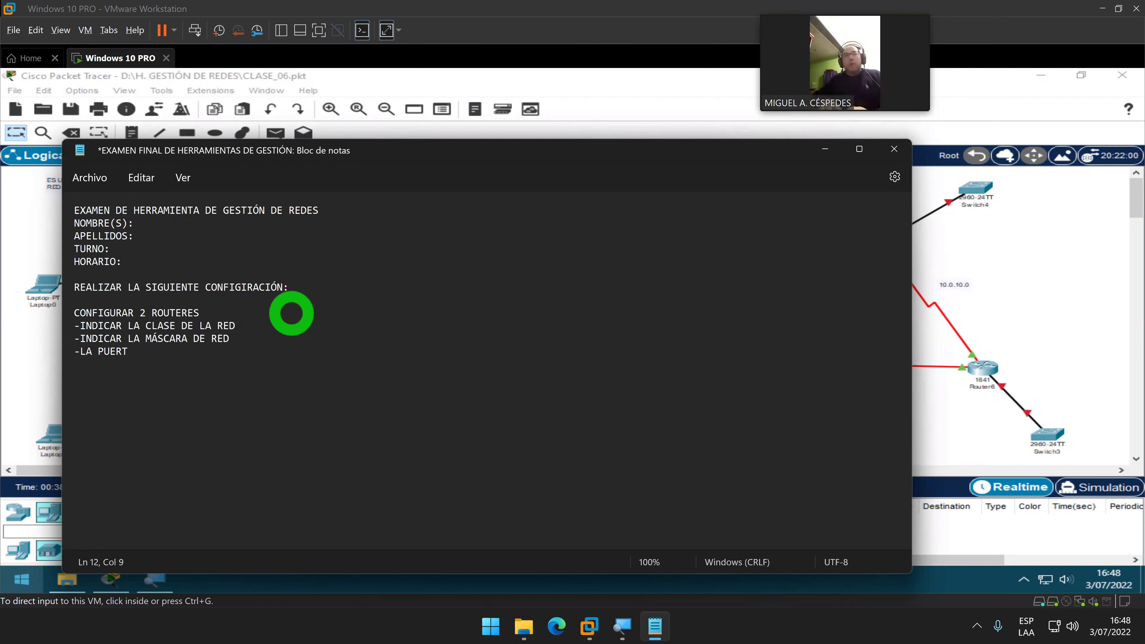
pyautogui.write('S DE')
pyautogui.press('BackSpace')
pyautogui.press('BackSpace')
pyautogui.press('BackSpace')
pyautogui.press('BackSpace')
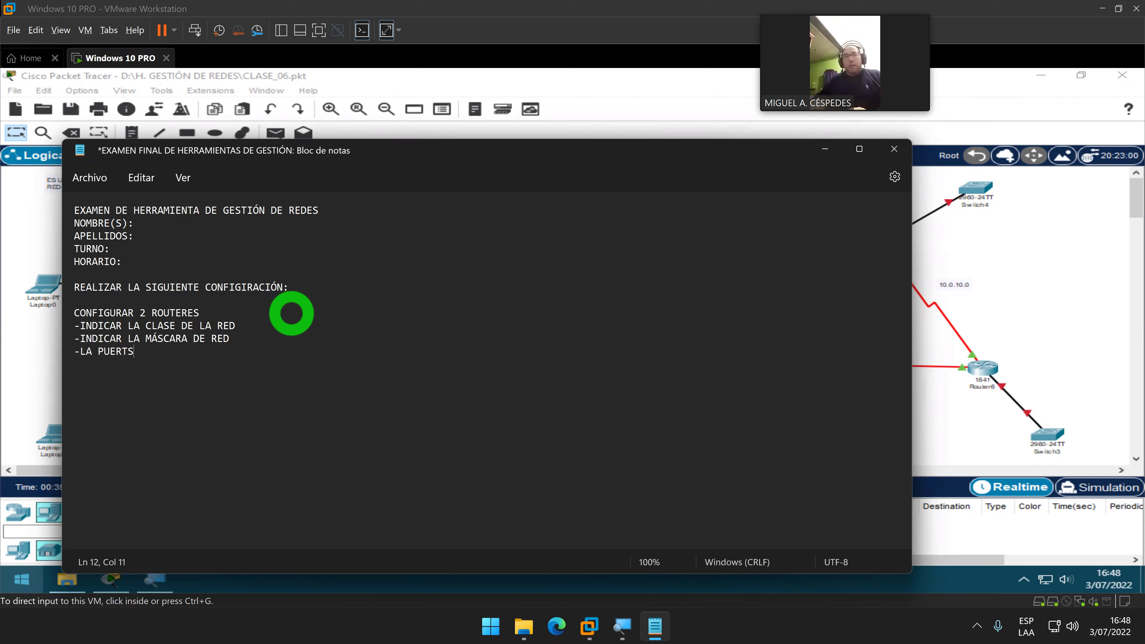
pyautogui.write('A DE ENLACE R')
pyautogui.press('BackSpace')
pyautogui.write('PREDETE')
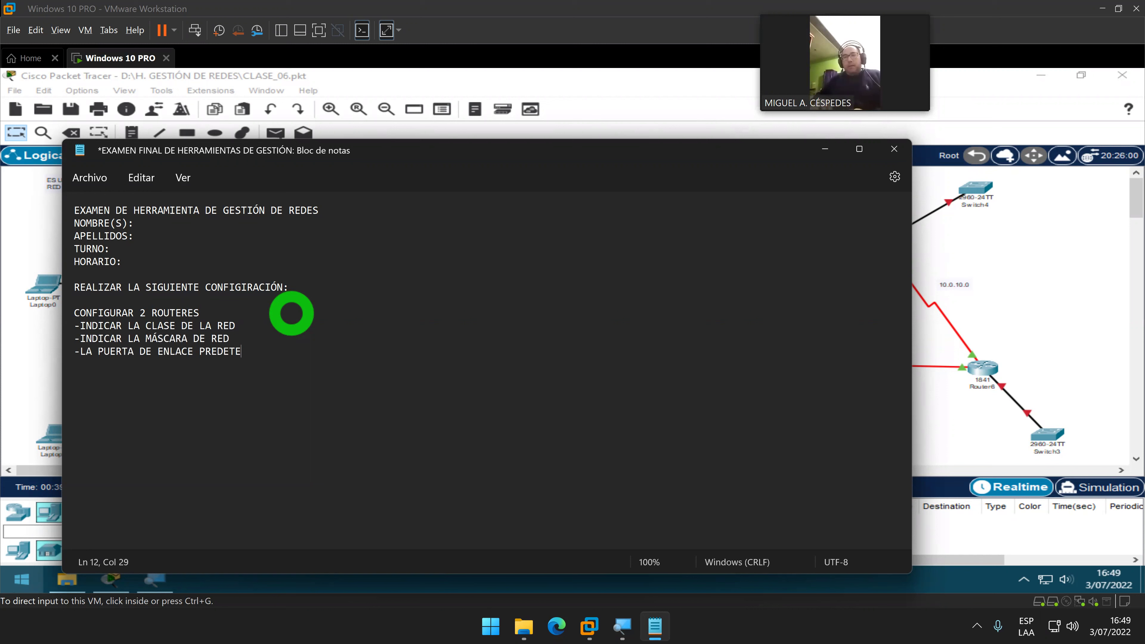
pyautogui.write('RMINDA')
pyautogui.press('Return')
pyautogui.write('-')
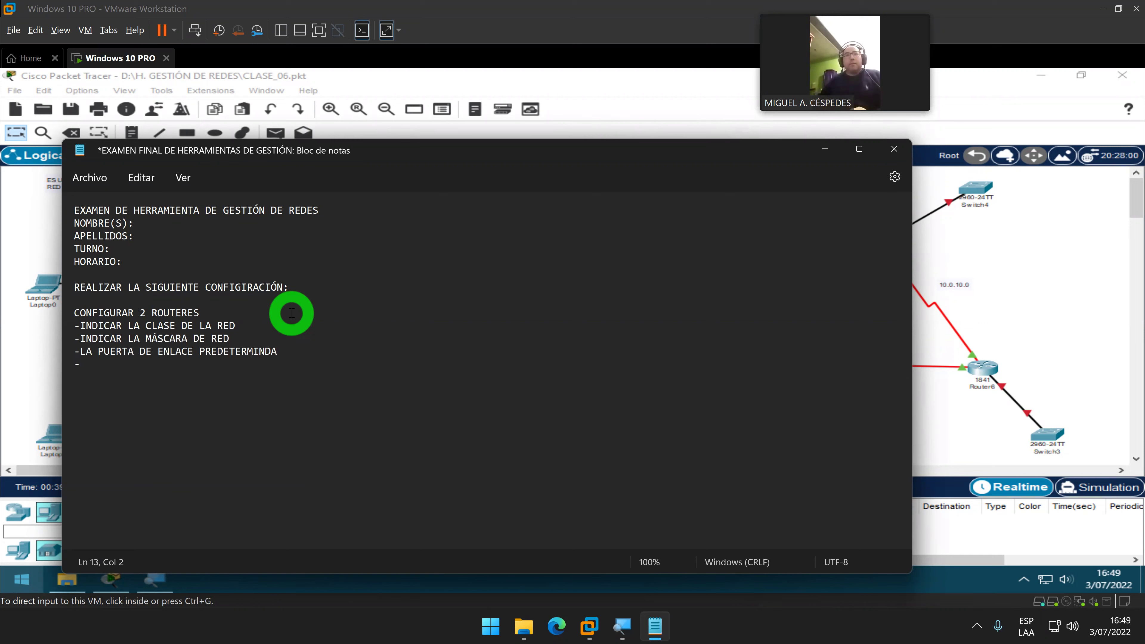
pyautogui.hotkey('ctrl', 's')
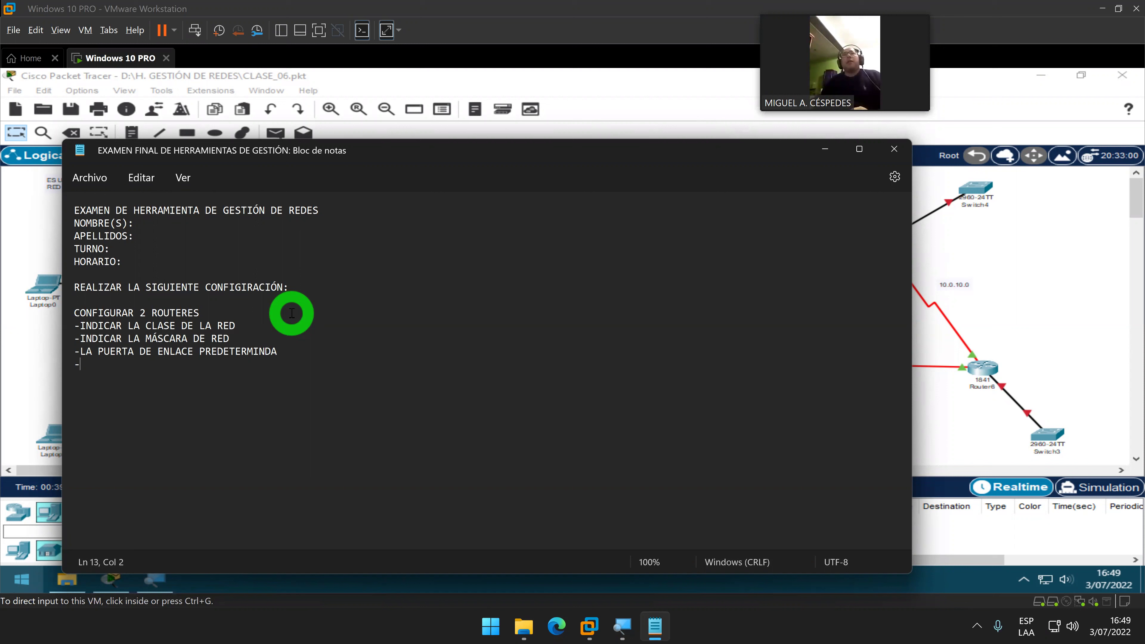
# Complete the empty dashed line as "-INDICAR LAS REDES CREADAS PARA LA CONEXIÓN ENTRE ROUTERS"
pyautogui.press('Up')
pyautogui.write('INDICA')
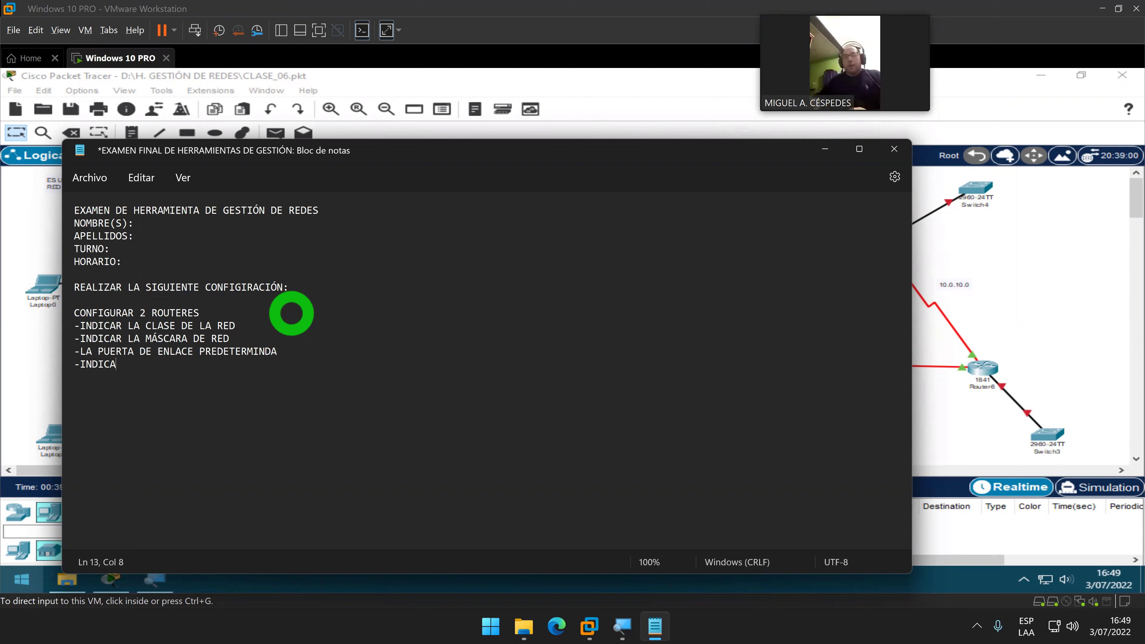
pyautogui.write('R LAS REDE')
pyautogui.press('BackSpace')
pyautogui.press('BackSpace')
pyautogui.press('BackSpace')
pyautogui.press('BackSpace')
pyautogui.write('REDES R')
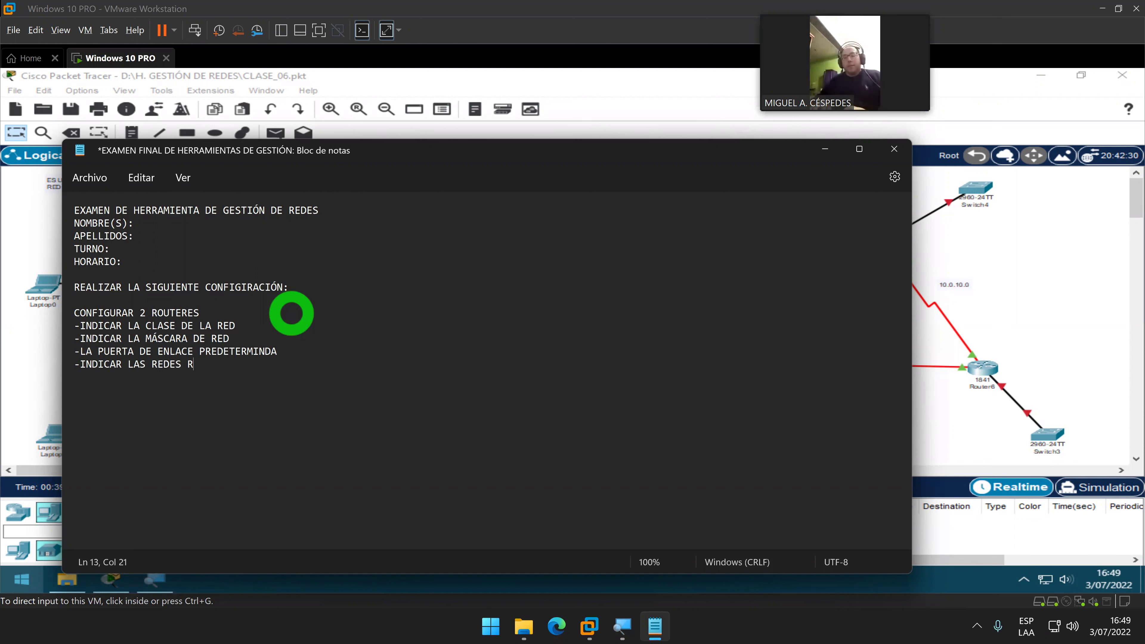
pyautogui.press('BackSpace')
pyautogui.write('CREADAS PAR')
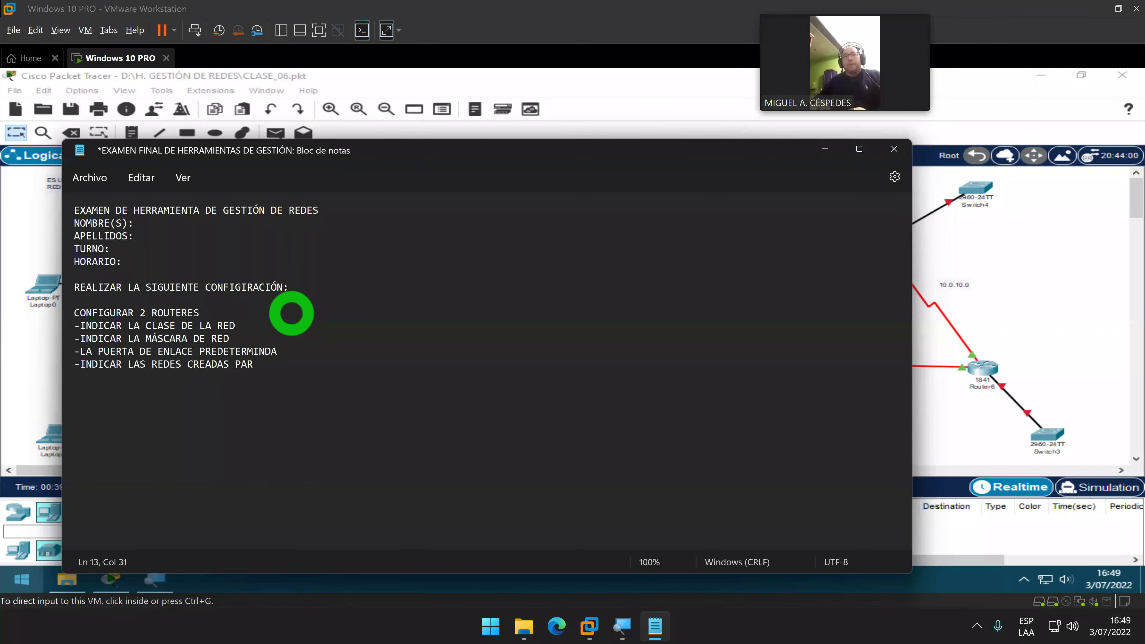
pyautogui.write('A LA CONEXI')
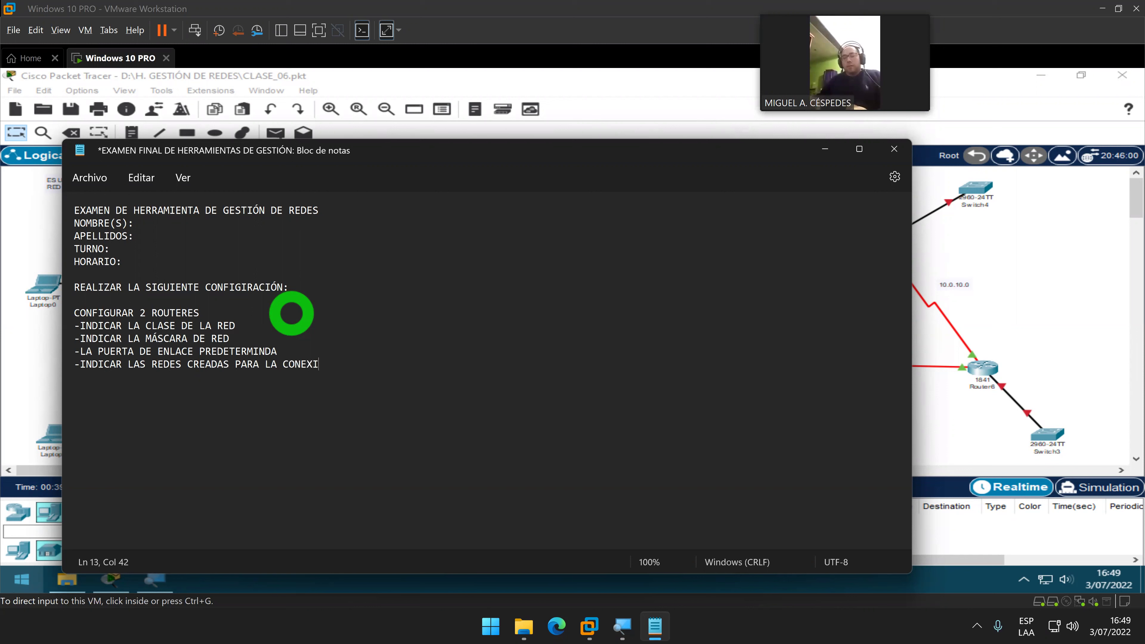
pyautogui.write('ÓN ENT')
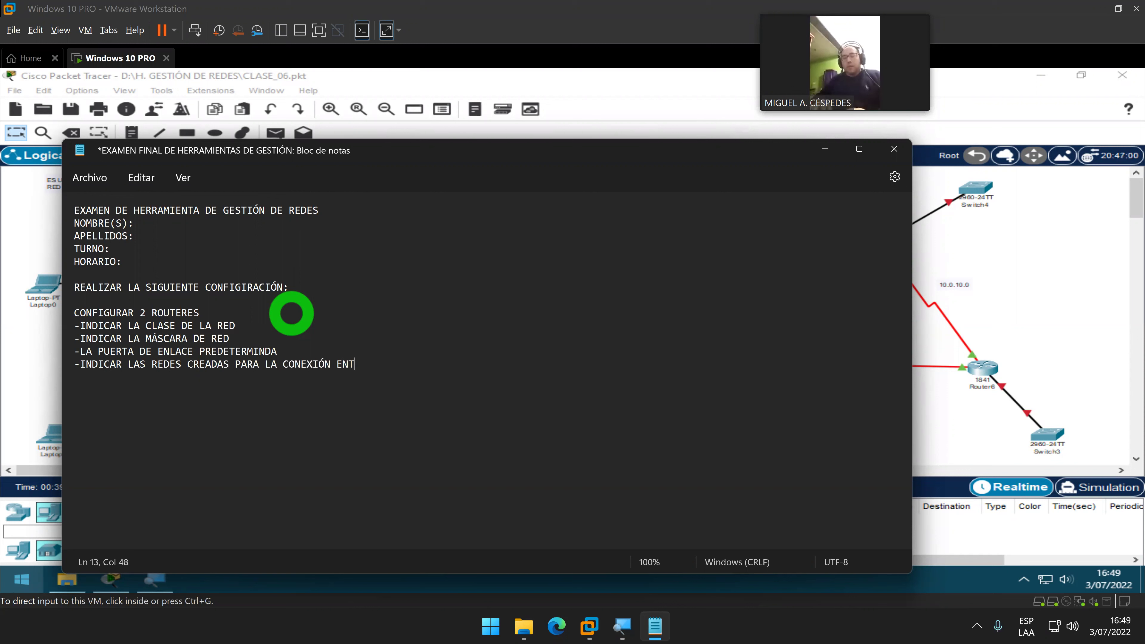
pyautogui.write('RE ROUTERS')
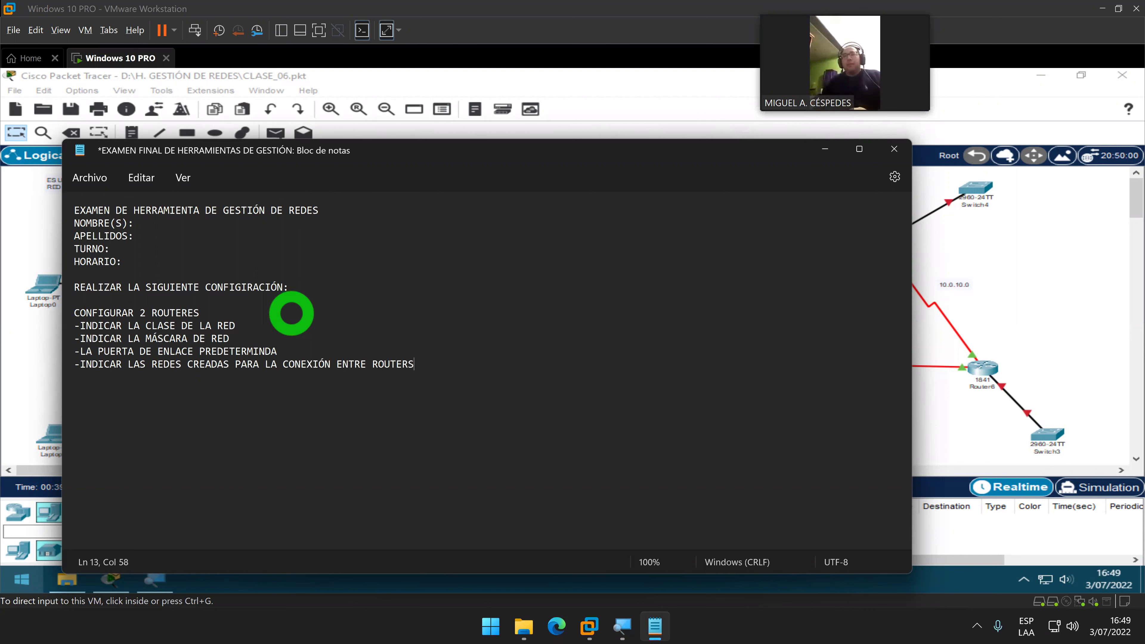
# Add the dashed item "-INDICAR Y CONFIGURAR LAS REDES LAN" below the router connection item
pyautogui.press('Return')
pyautogui.write('-I')
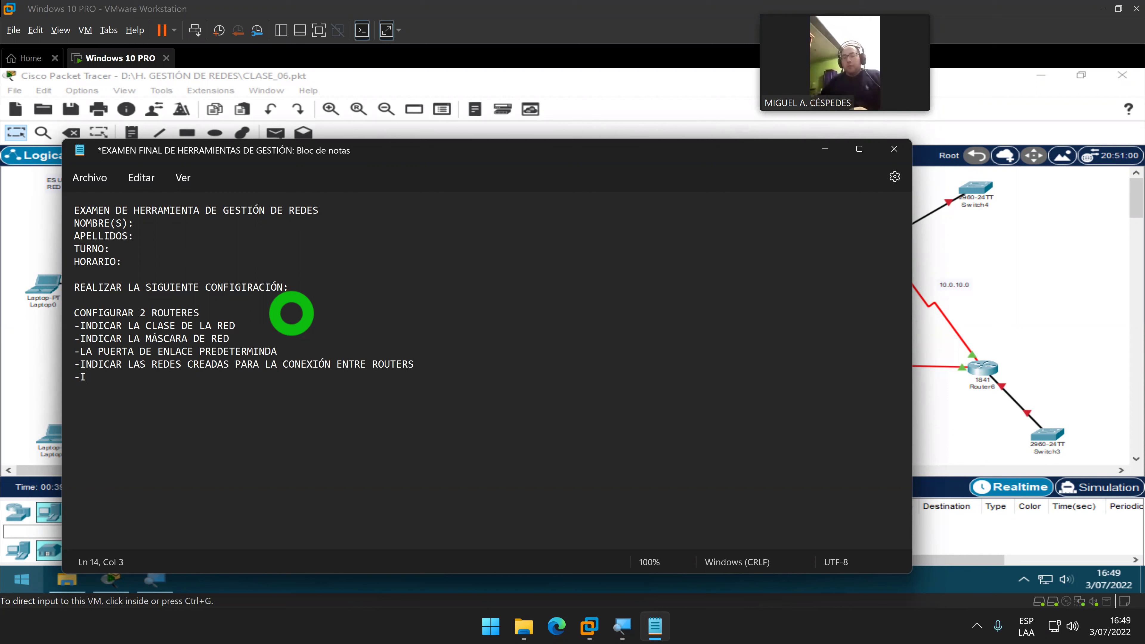
pyautogui.write('NDICAR')
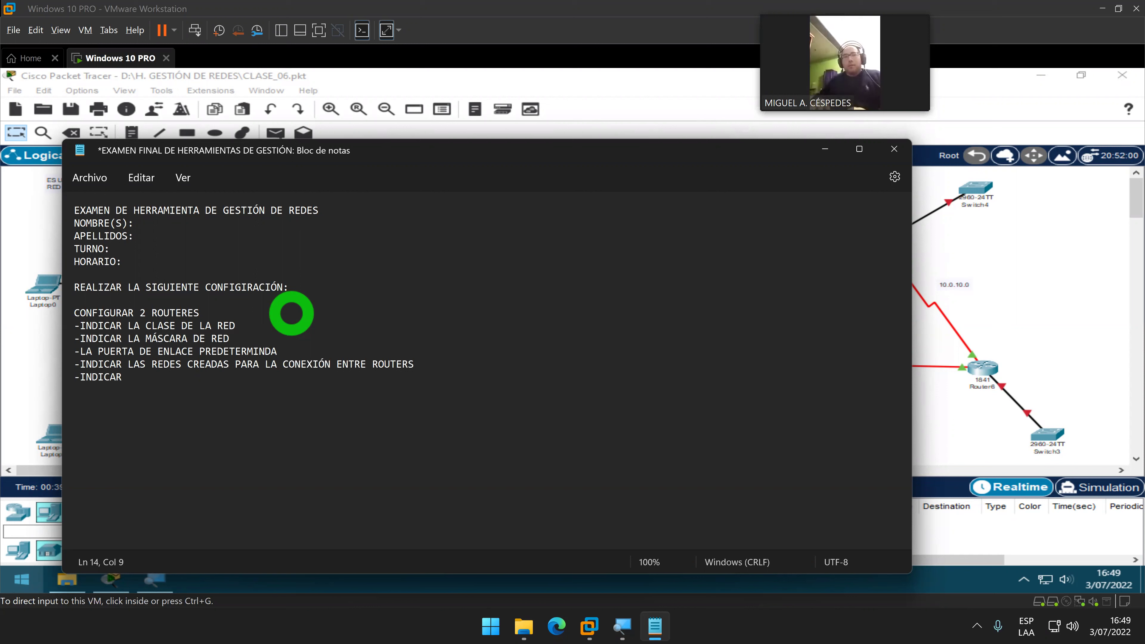
pyautogui.write(' Y CONFIO')
pyautogui.press('BackSpace')
pyautogui.write('G')
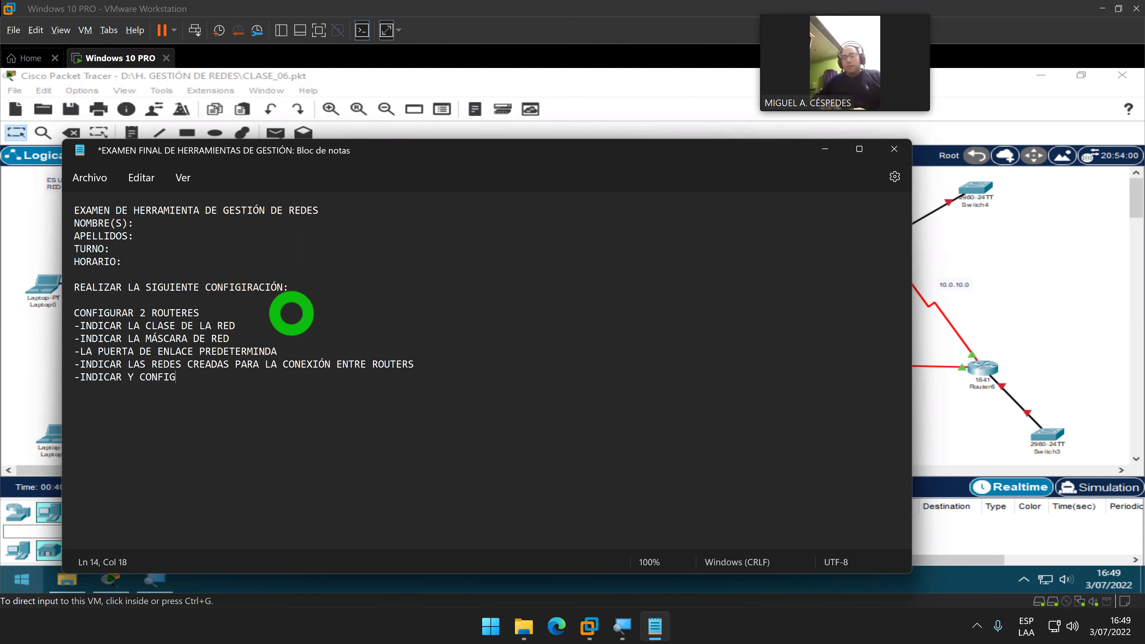
pyautogui.write('URAR LAS ')
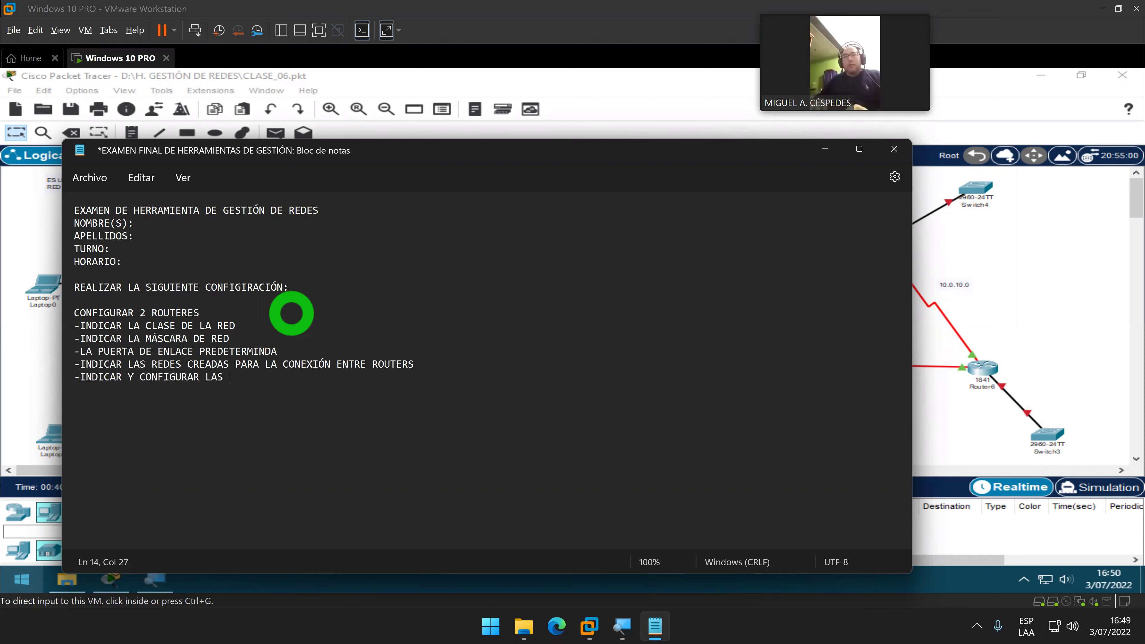
pyautogui.write('REDES LAN')
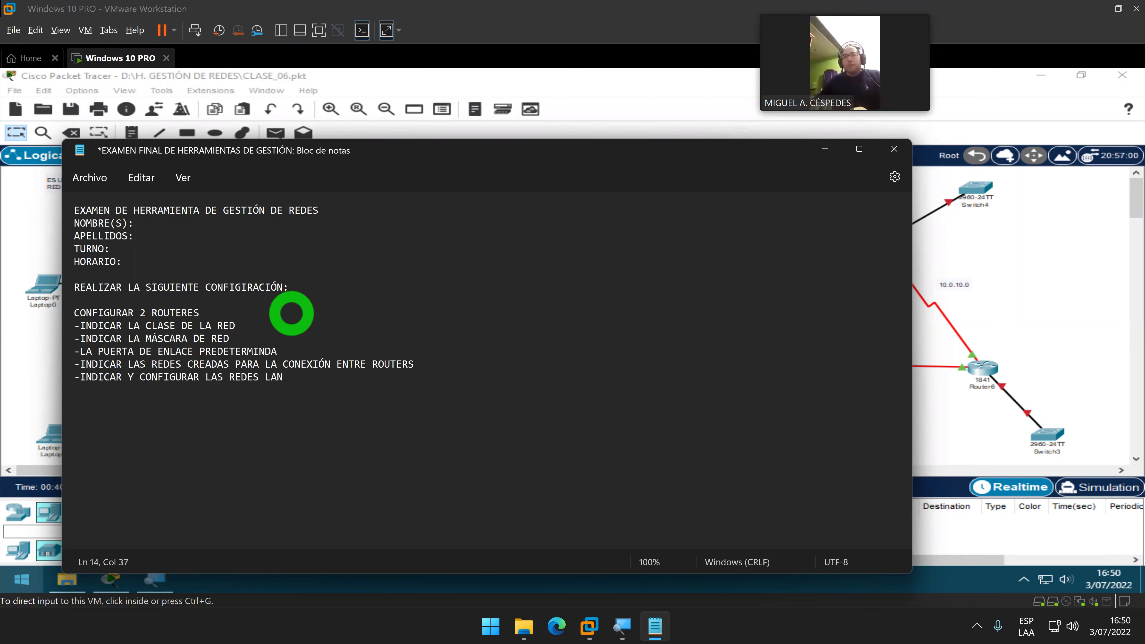
# Add the sub-items "*DIRECCIÓN IP" and "*MÁSCARA DE RED" on separate lines below the LAN item
pyautogui.press('Return')
pyautogui.write('*')
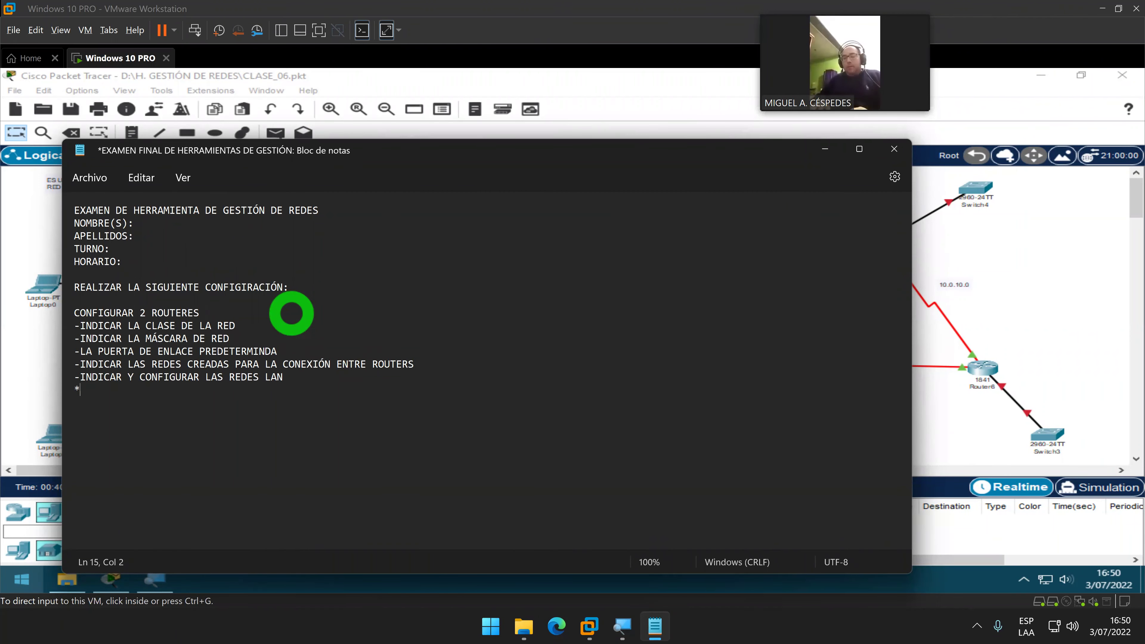
pyautogui.write('DIRECCIÓN IP')
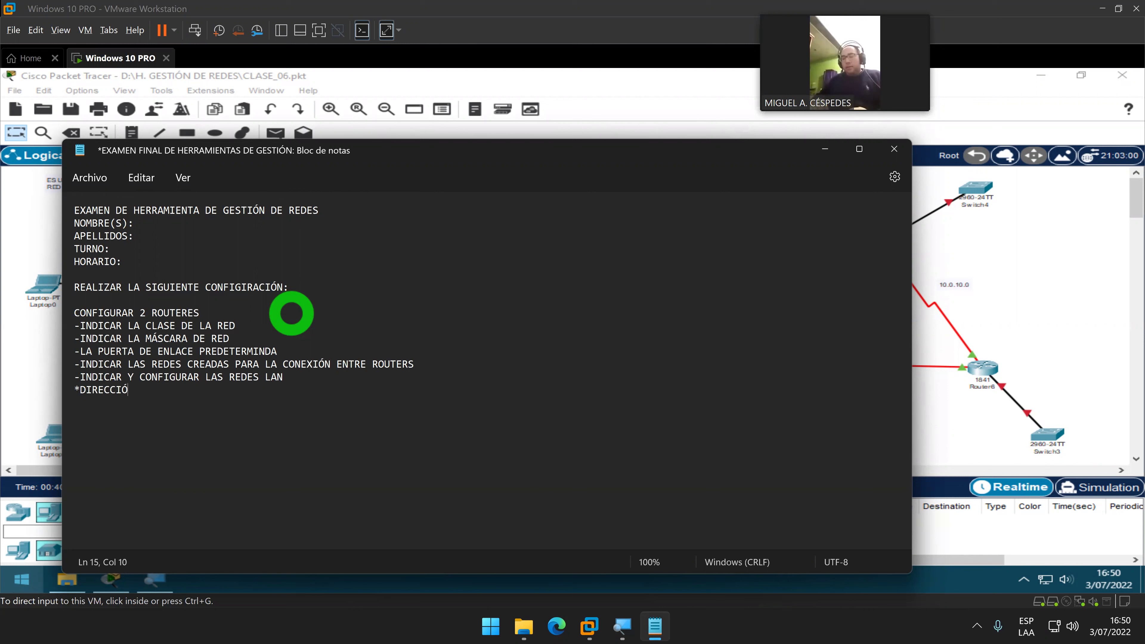
pyautogui.press('Return')
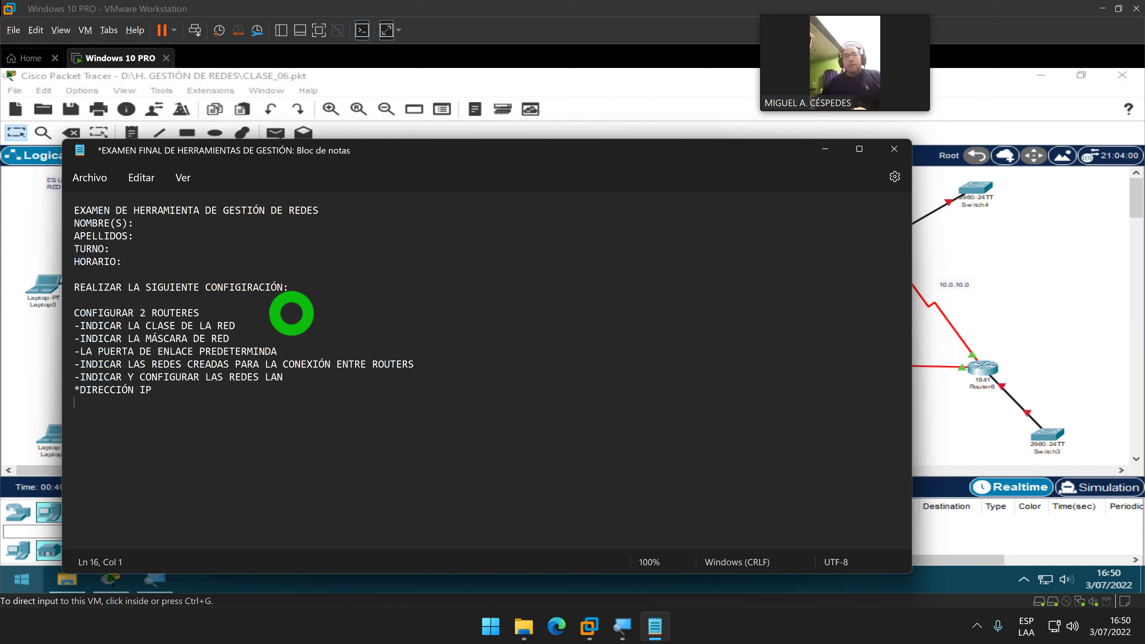
pyautogui.write('*MAÁS')
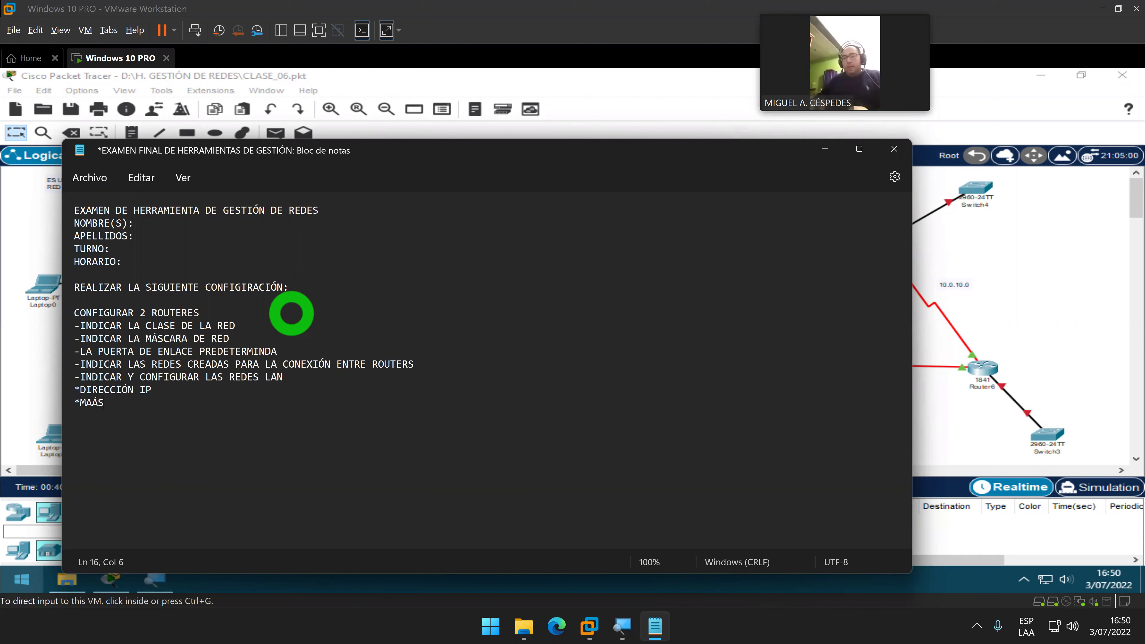
pyautogui.press('BackSpace')
pyautogui.press('BackSpace')
pyautogui.press('BackSpace')
pyautogui.write('ÁSCARA DE RED')
# Add the sub-item "*PUERTA DE ENLACE" on a new line below the network mask sub-item
pyautogui.press('Return')
pyautogui.write('*')
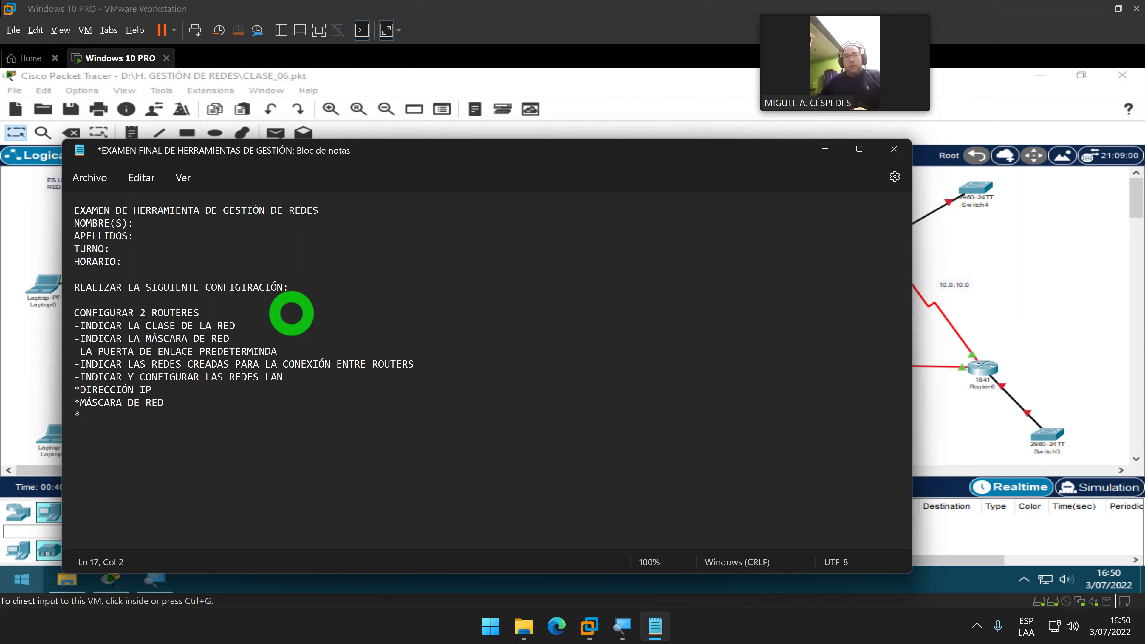
pyautogui.write('PUERTA D')
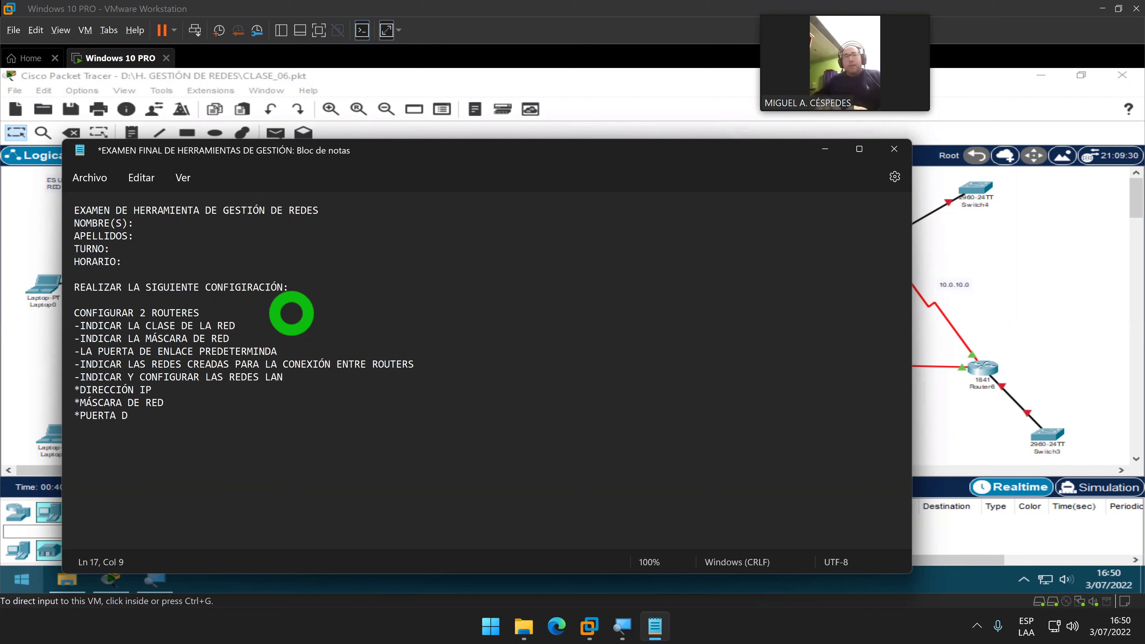
pyautogui.write('E ENLACE')
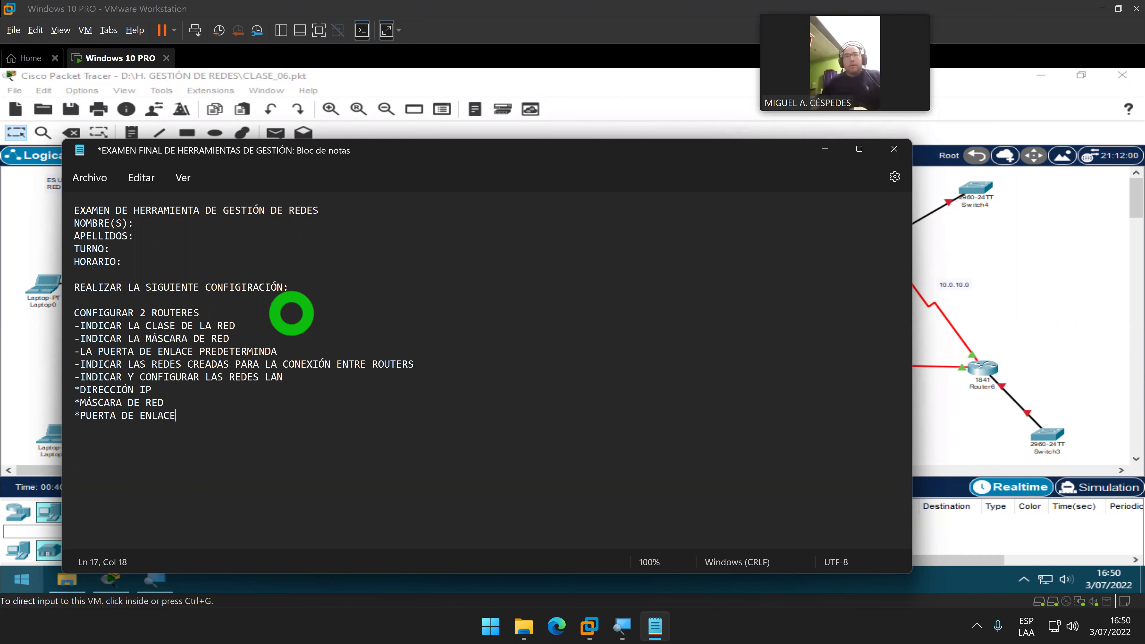
# Append "(4 PC'S EN CADA RED)" to the end of the "REDES LAN" item
pyautogui.click(349, 371)
pyautogui.press('alt+KP_4')
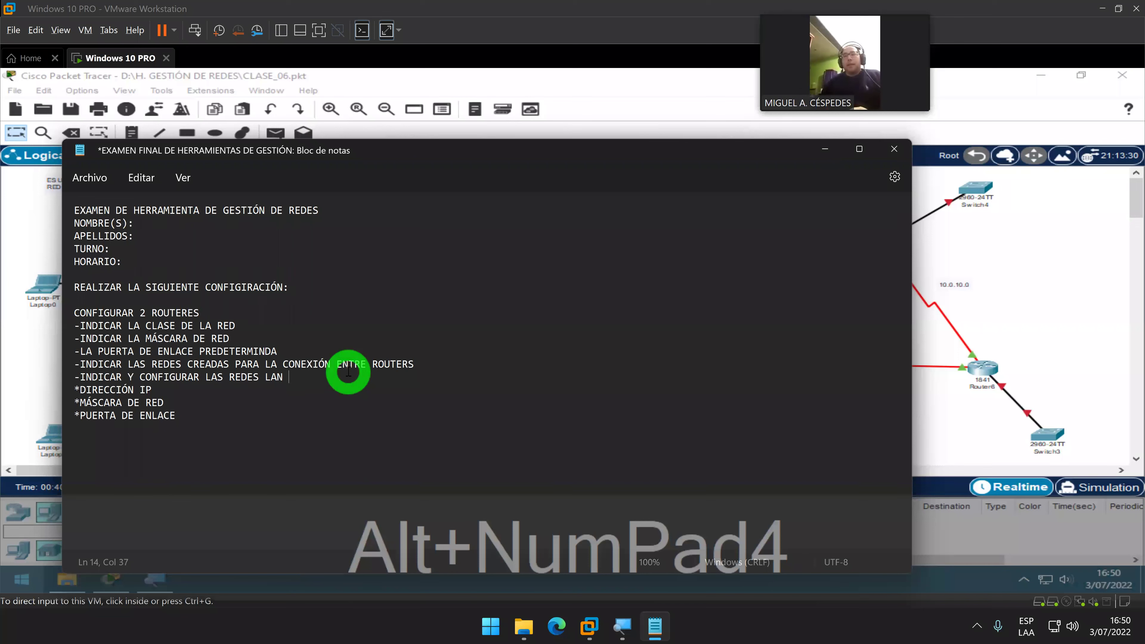
pyautogui.press('alt+KP_0')
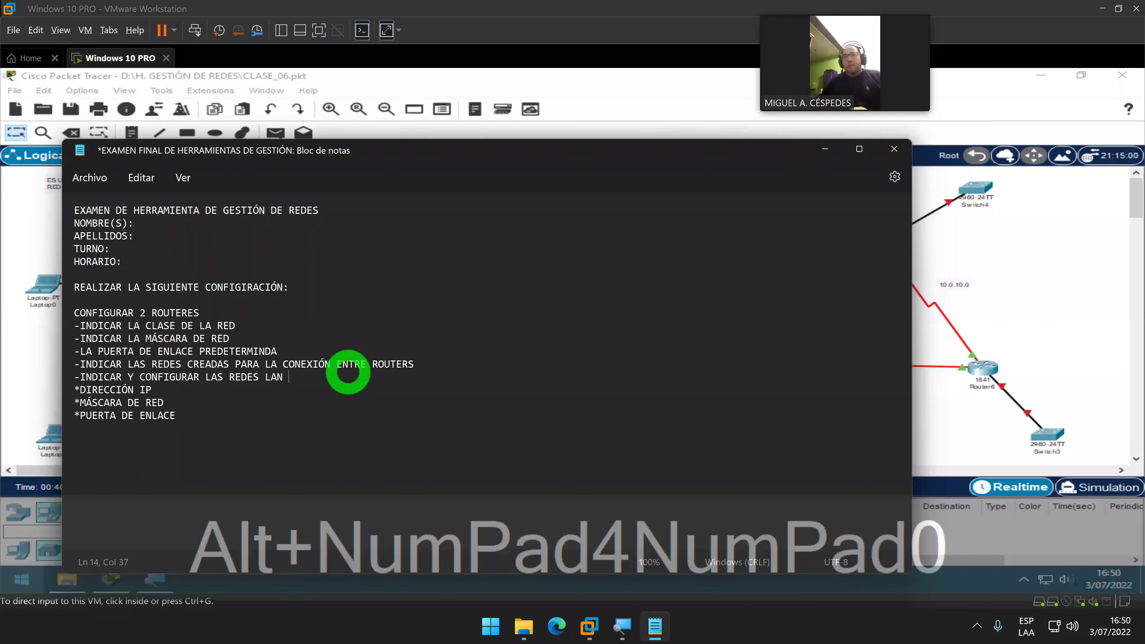
pyautogui.write('(')
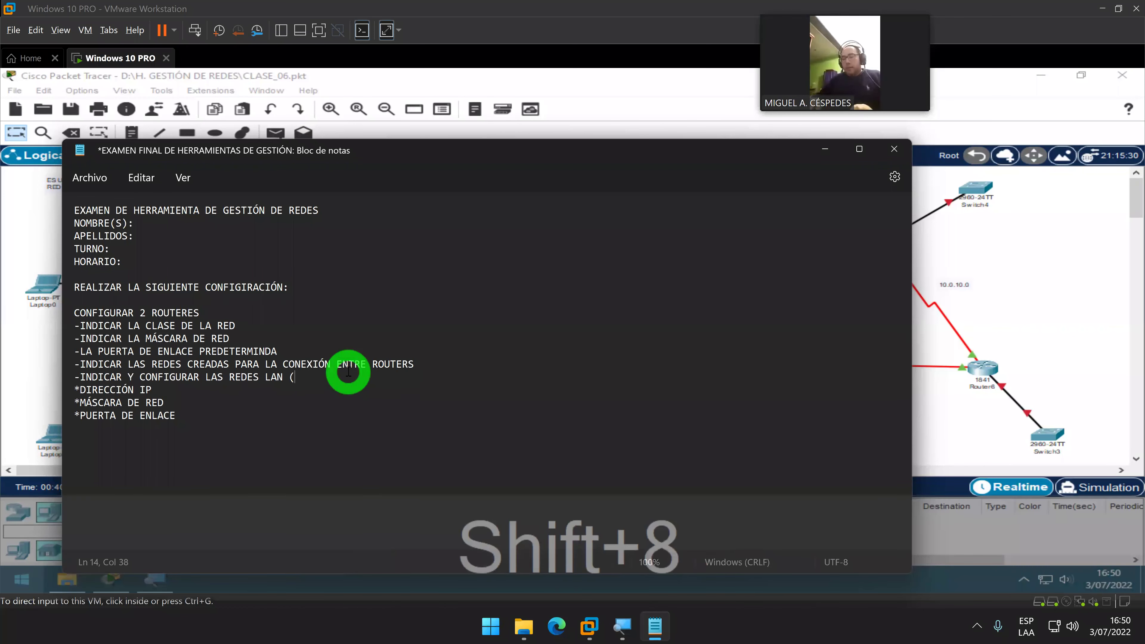
pyautogui.write('4 PC')
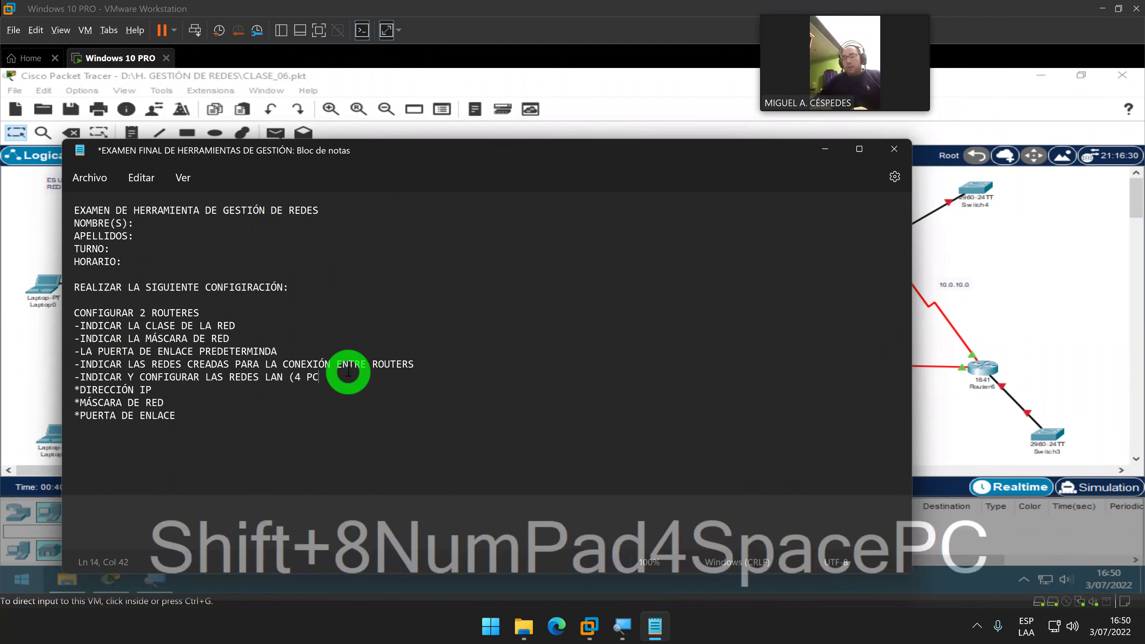
pyautogui.write("'S ")
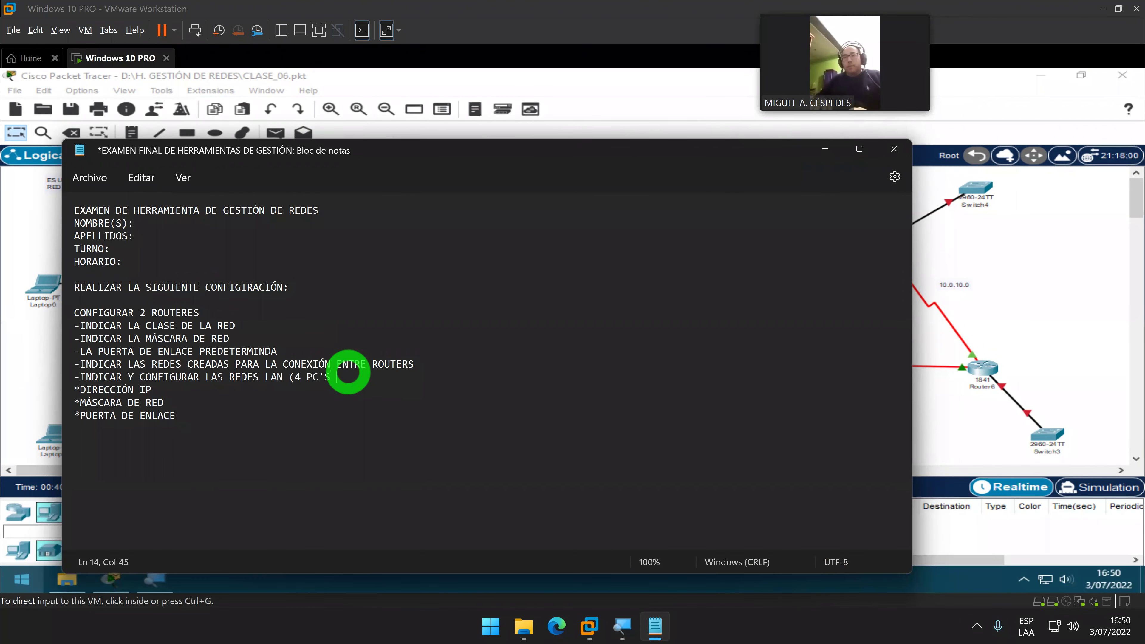
pyautogui.write('EN CADA RED')
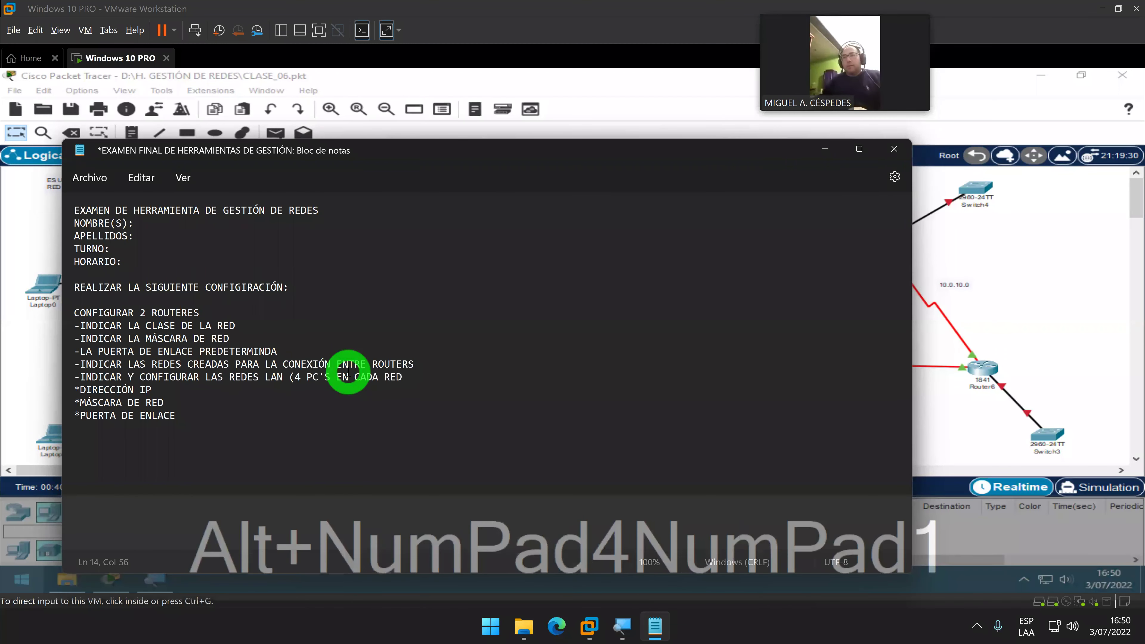
pyautogui.write(')')
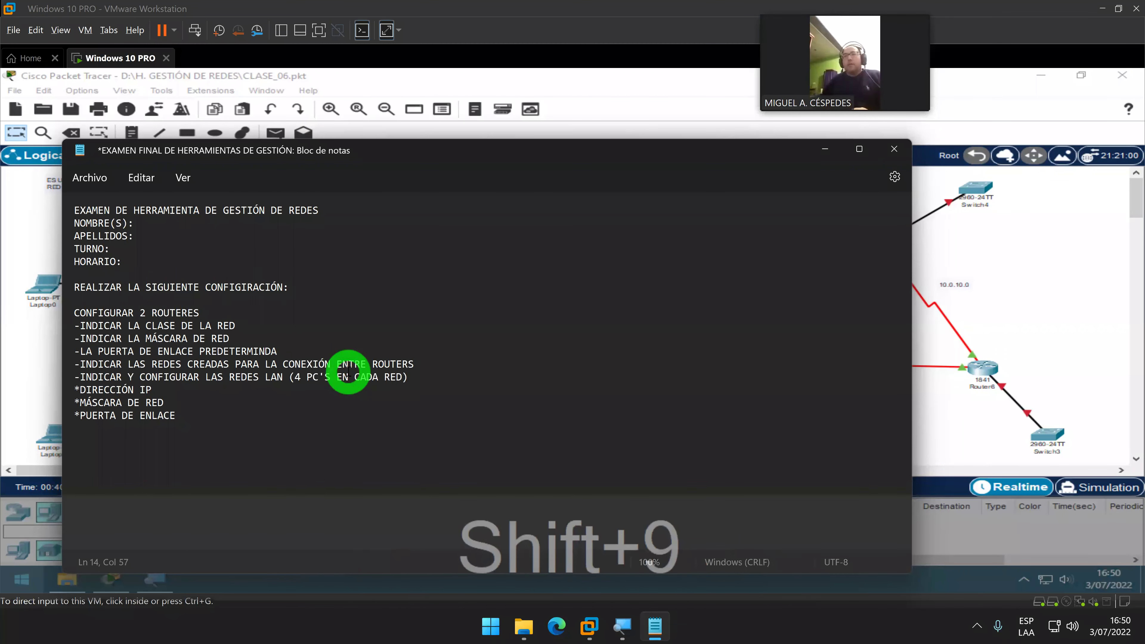
# Leave a blank line after "*PUERTA DE ENLACE", start a new line below it, and save the file
pyautogui.click(276, 418)
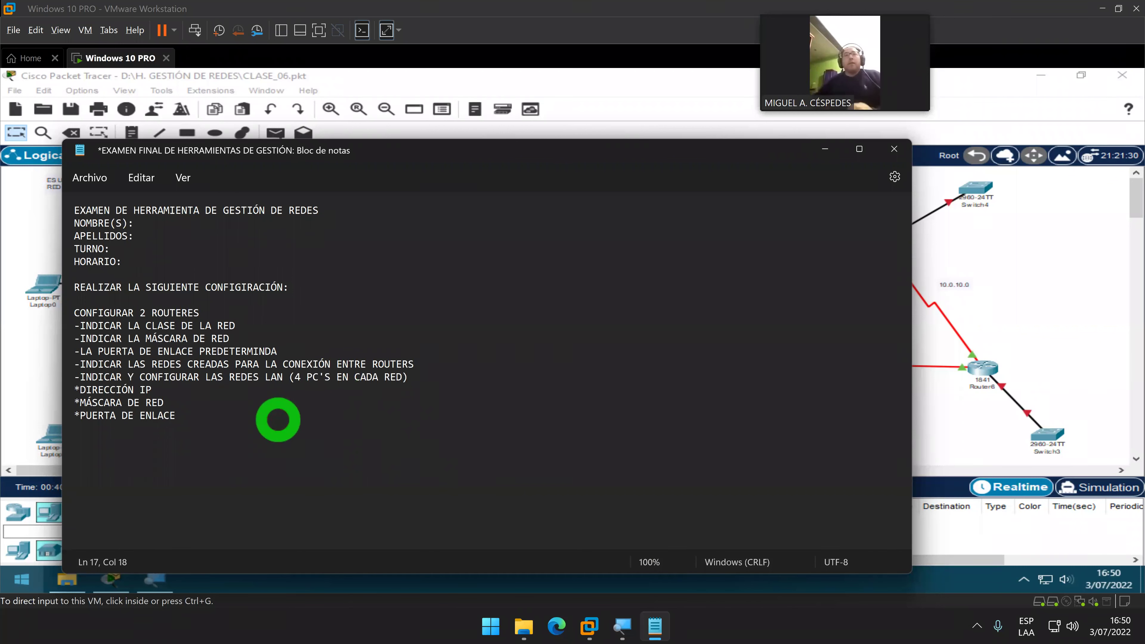
pyautogui.press('Return')
pyautogui.hotkey('ctrl', 'g')
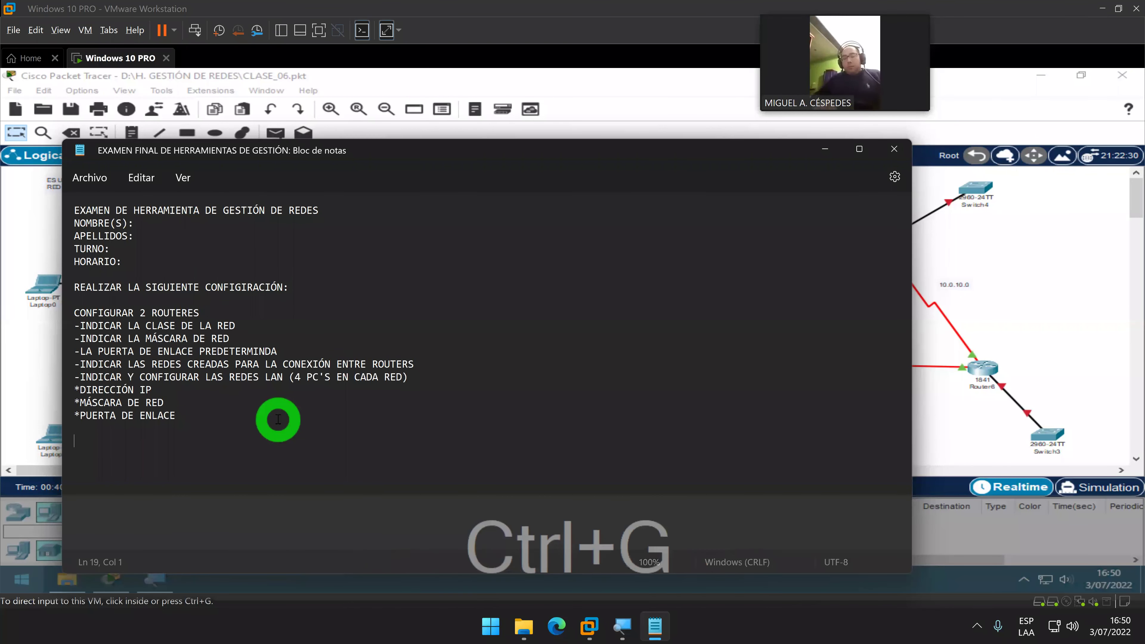
# Write on two lines "PRESENTAR LAS EVIDENCIAS DE LA ACTIVIDAD EN CAPTURAS O EN UN VIDEO" and "QUE SE VISUALIZE LA CONFIGURACIÓN SOLICITADA"
pyautogui.write('PR')
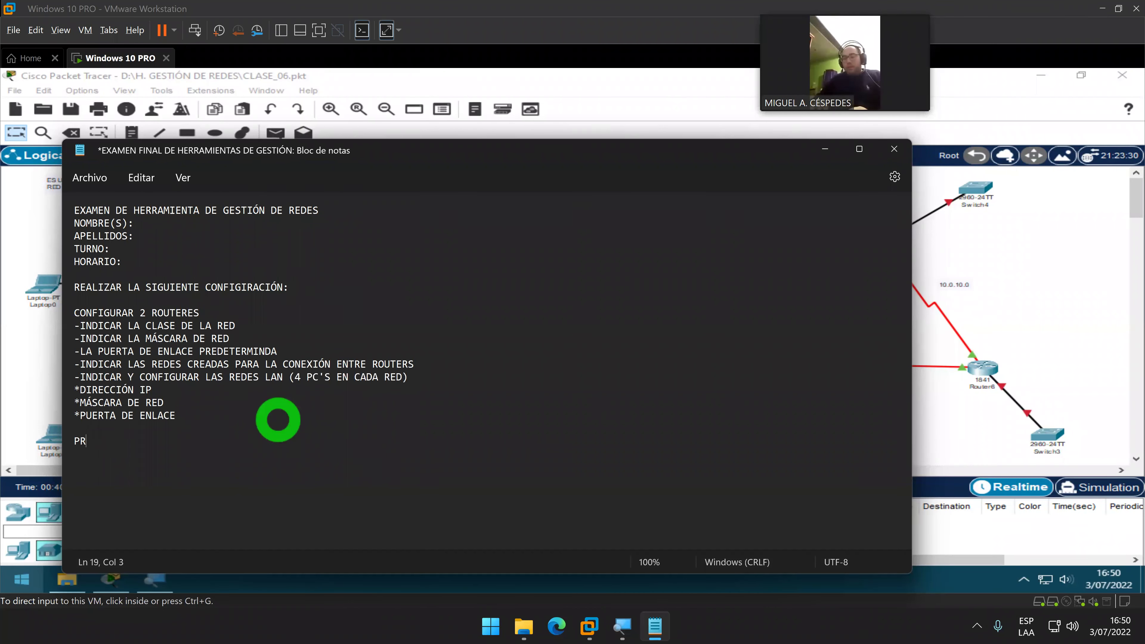
pyautogui.write('ESENTAR LAS')
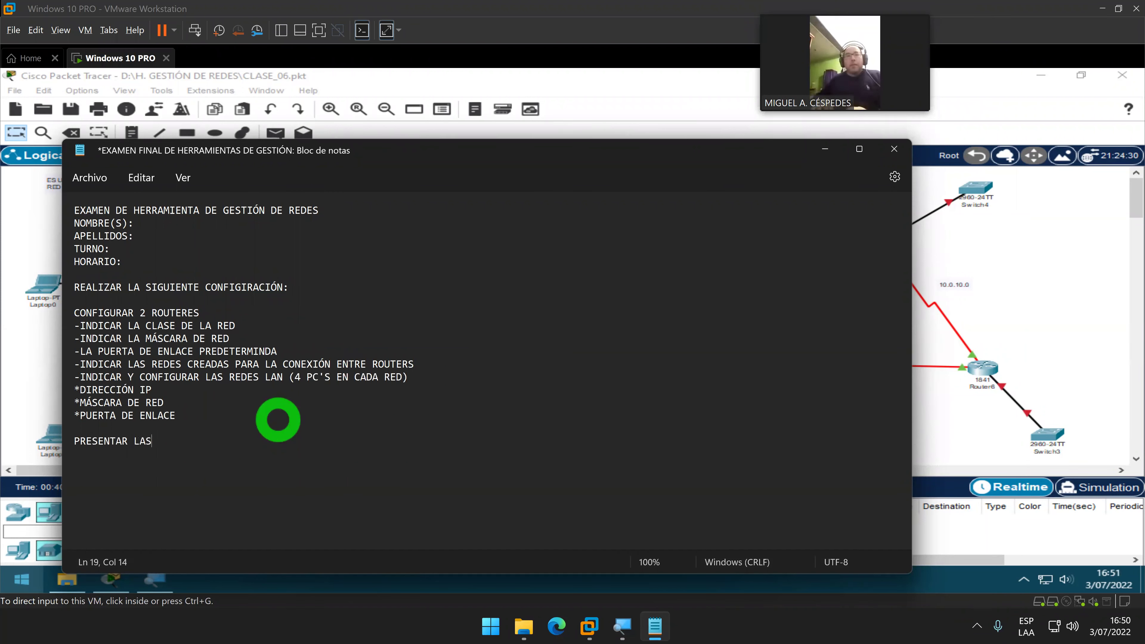
pyautogui.write(' EVIDENCIAS ')
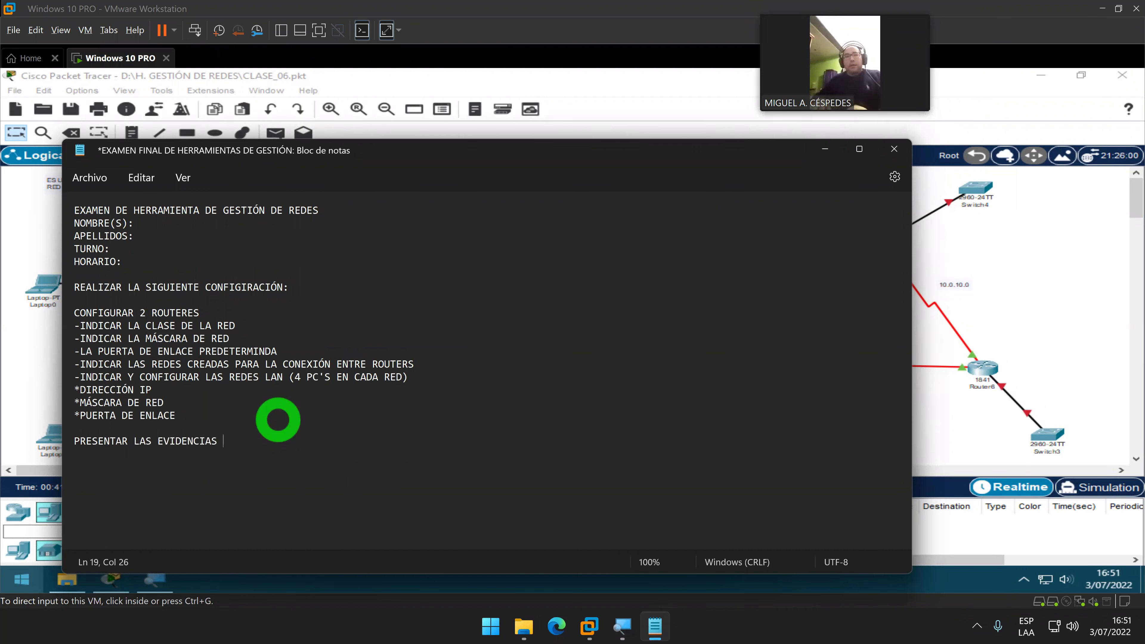
pyautogui.write('DE LA ACTI')
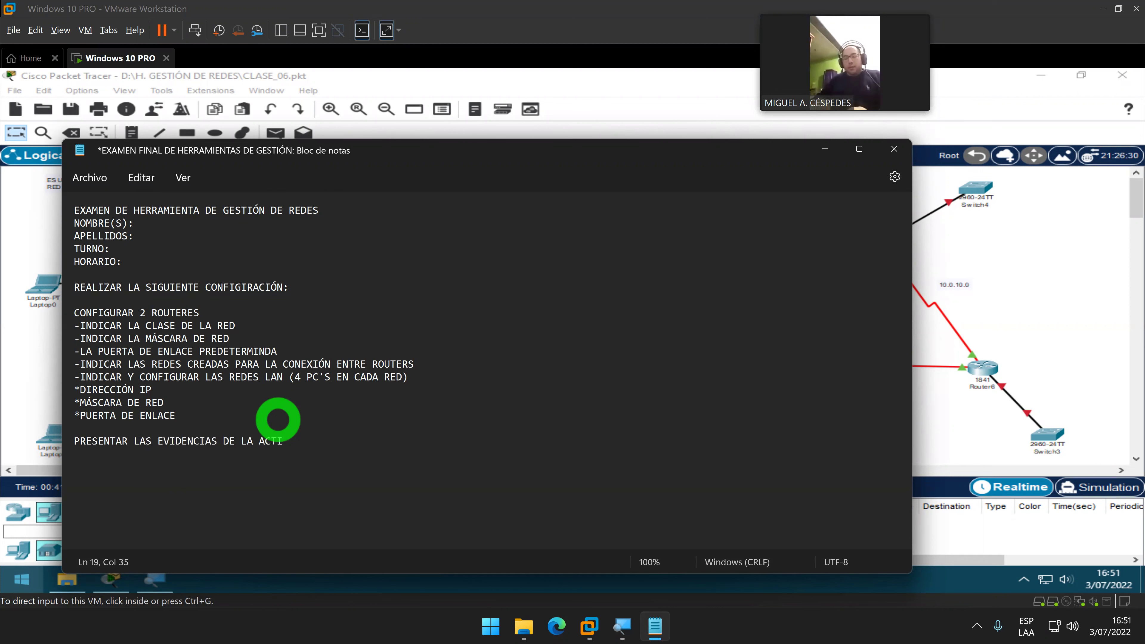
pyautogui.write('VIDAD EN CAPTR')
pyautogui.press('BackSpace')
pyautogui.write('U')
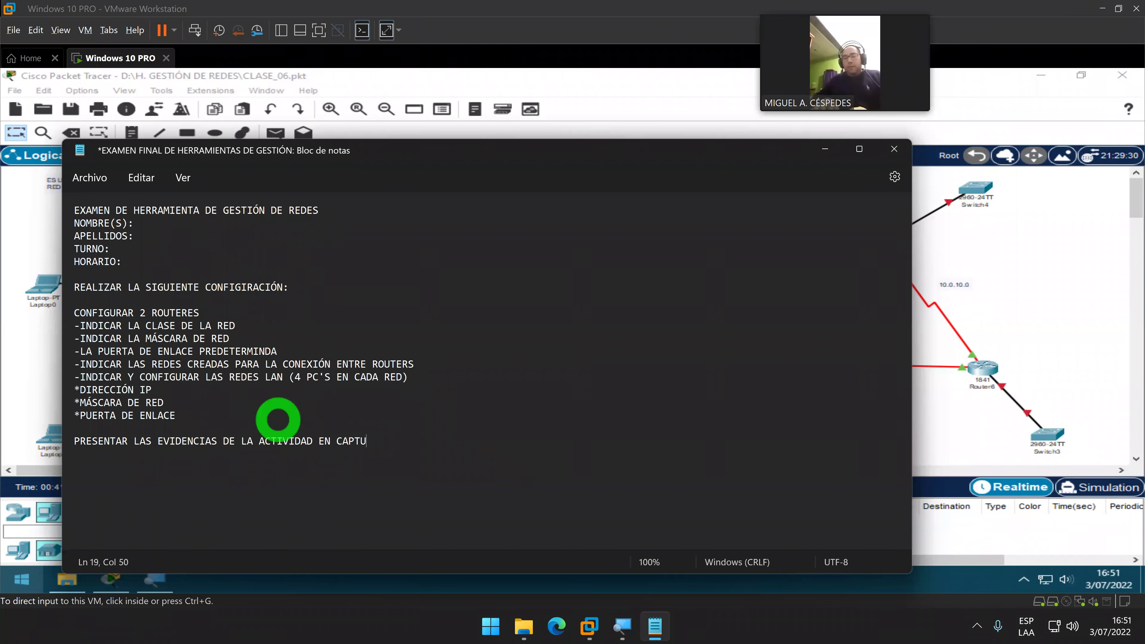
pyautogui.write('RAS O EN UN VI')
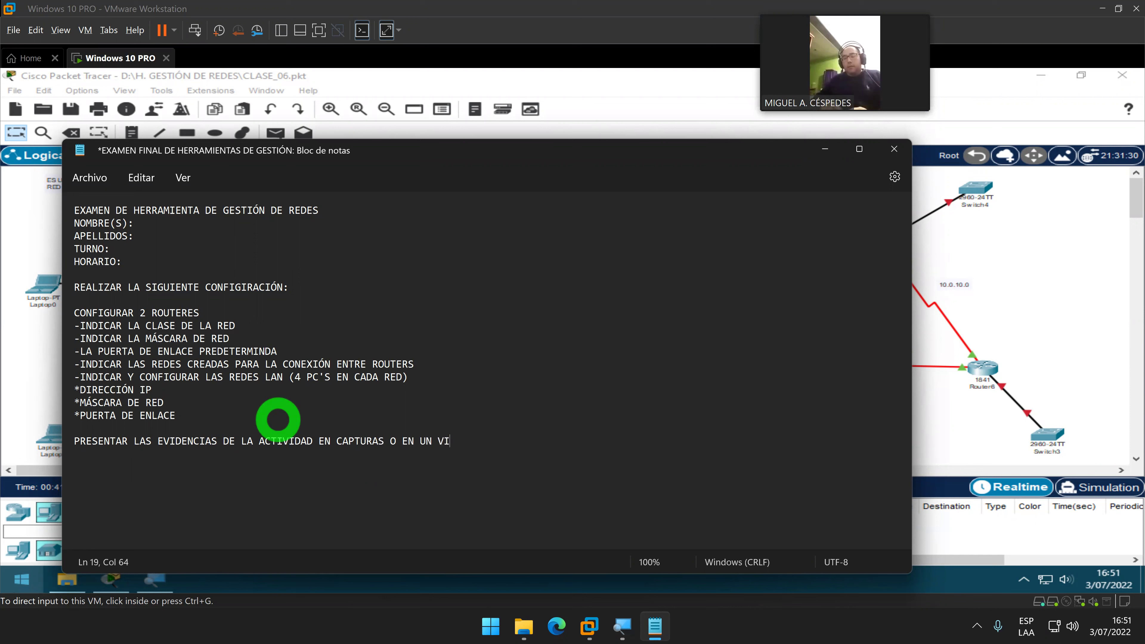
pyautogui.write('DEO MO')
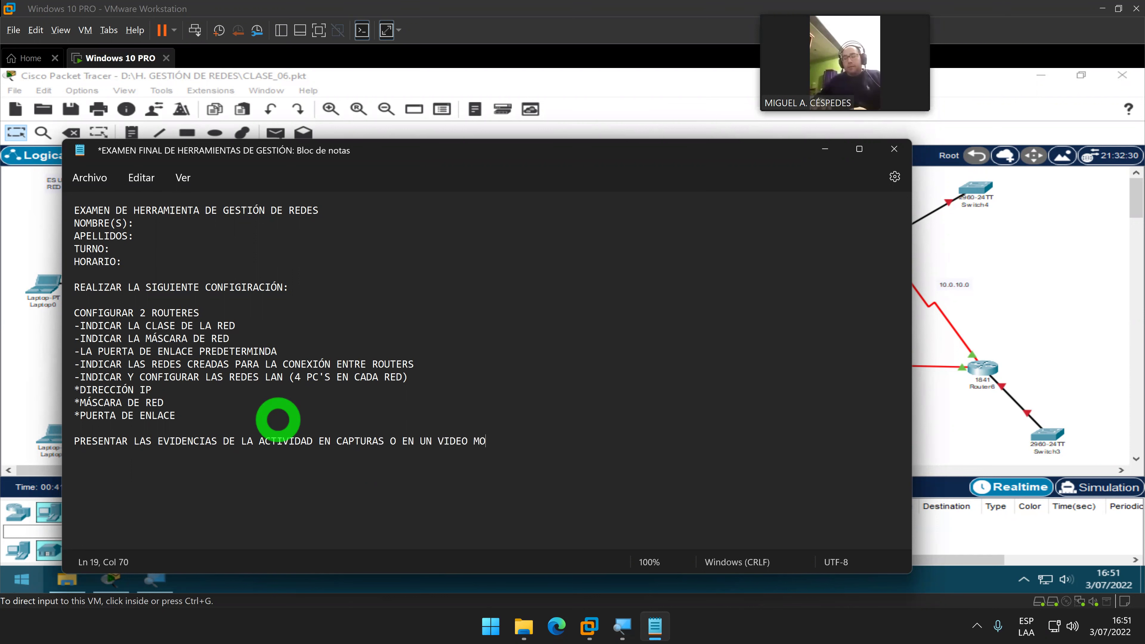
pyautogui.write('STRANDO L')
pyautogui.write('SE')
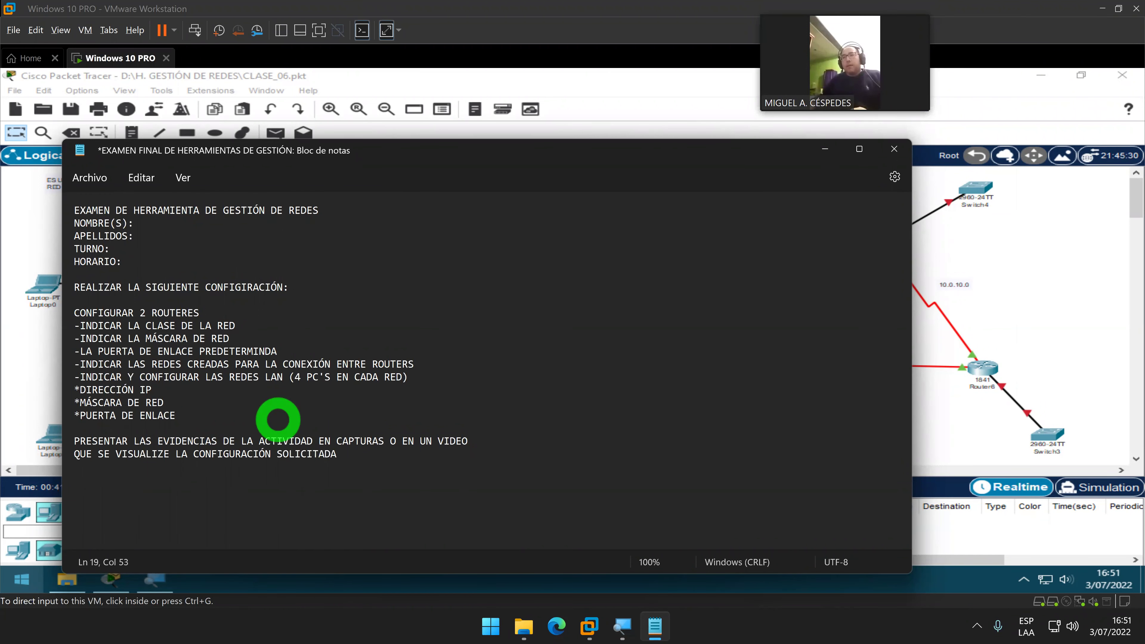
# Rewrap the evidence instructions with "EN PDF" added after "CAPTURAS" and "O EN UN VIDEO QUE SE VISUALIZE..." on the second line, save, and close the file
pyautogui.press('Return')
pyautogui.press('Delete')
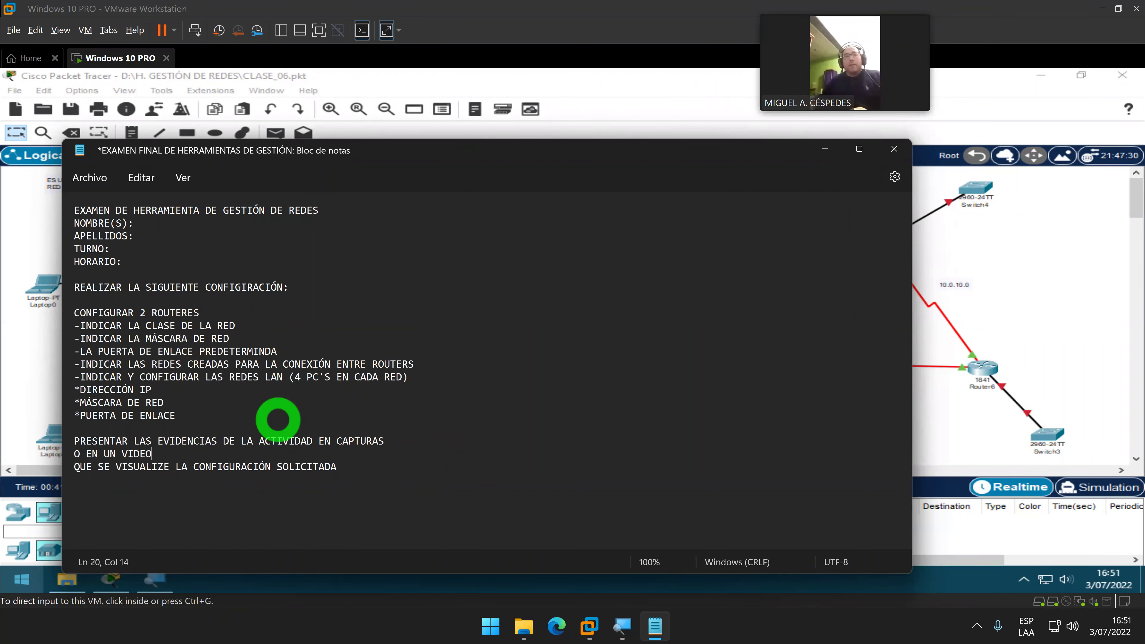
pyautogui.press('Delete')
pyautogui.click(423, 439)
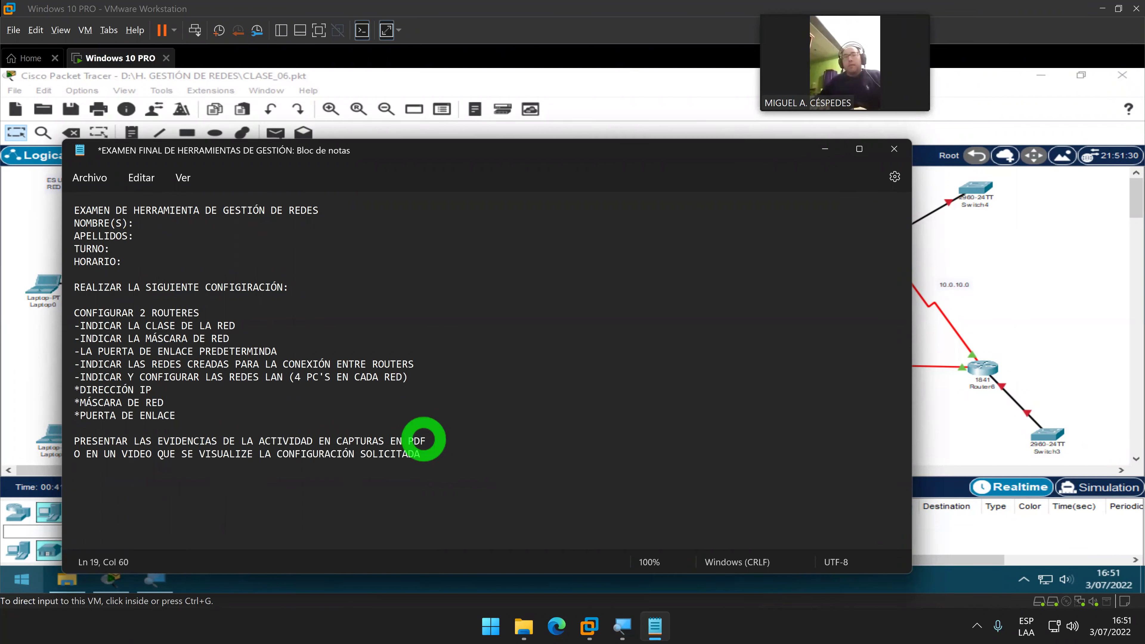
pyautogui.hotkey('ctrl', 'g')
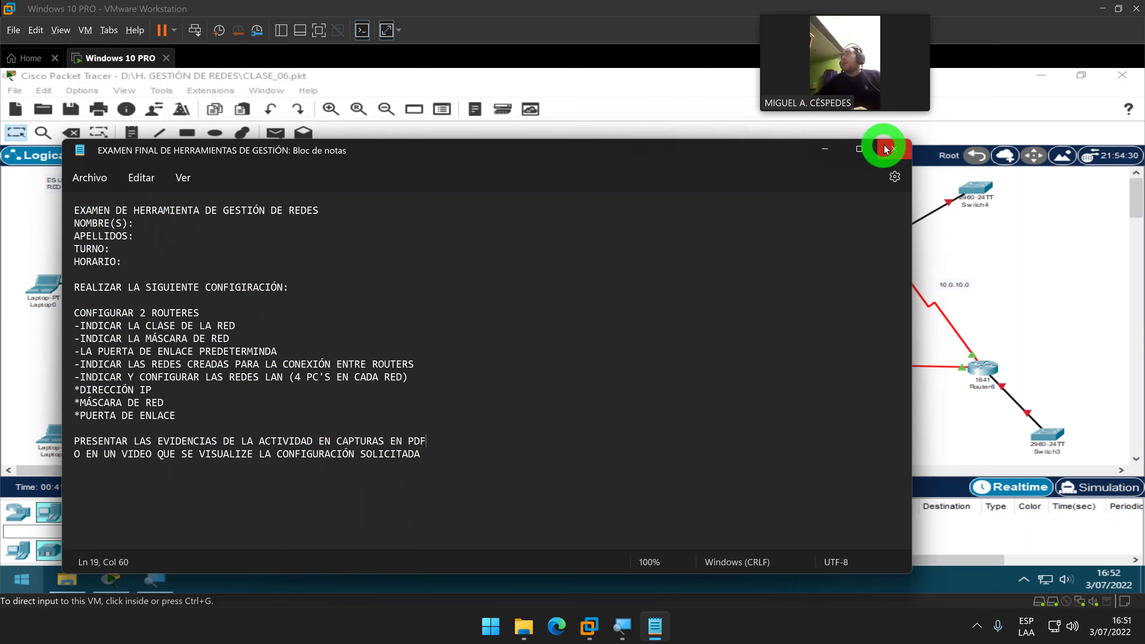
pyautogui.click(893, 149)
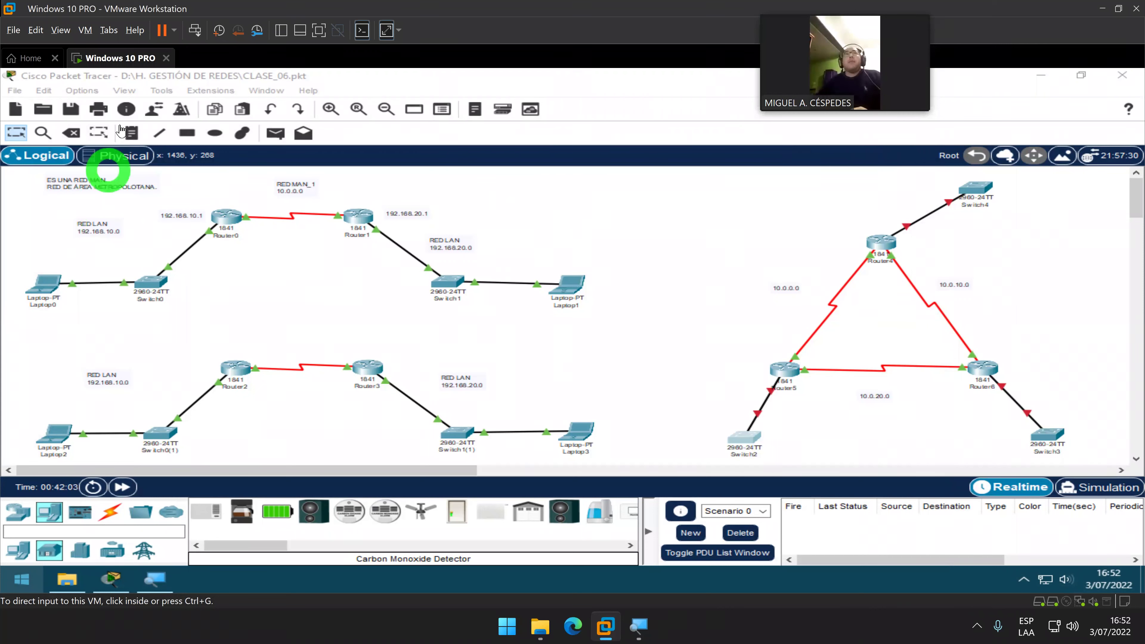
# Save the CLASE_06.pkt network project in Packet Tracer and display the end device models
pyautogui.click(71, 109)
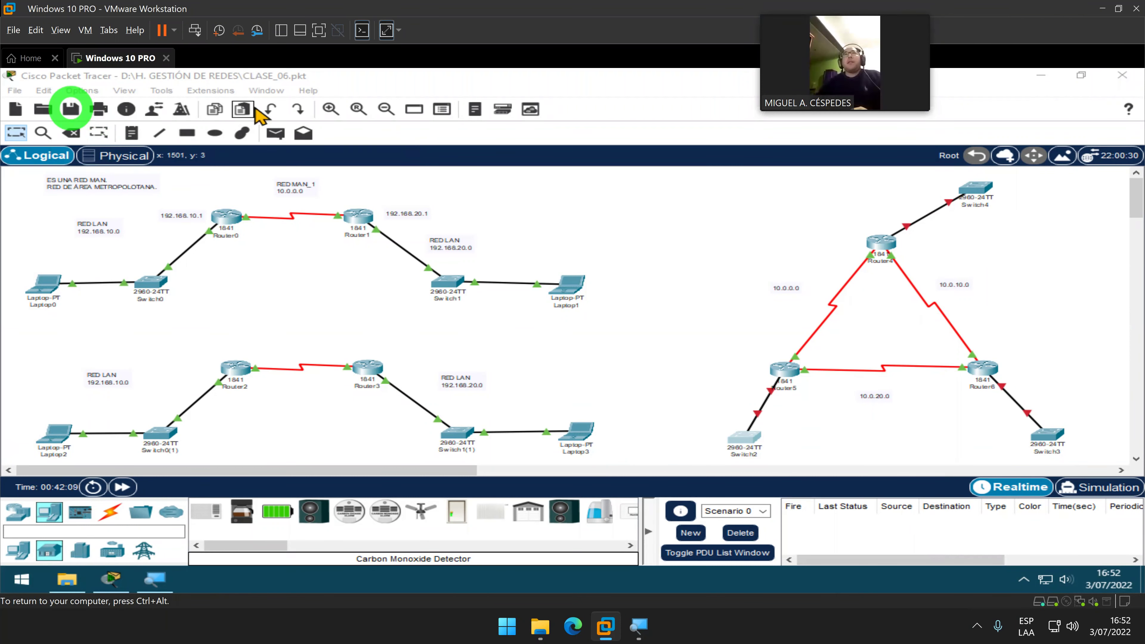
pyautogui.click(331, 109)
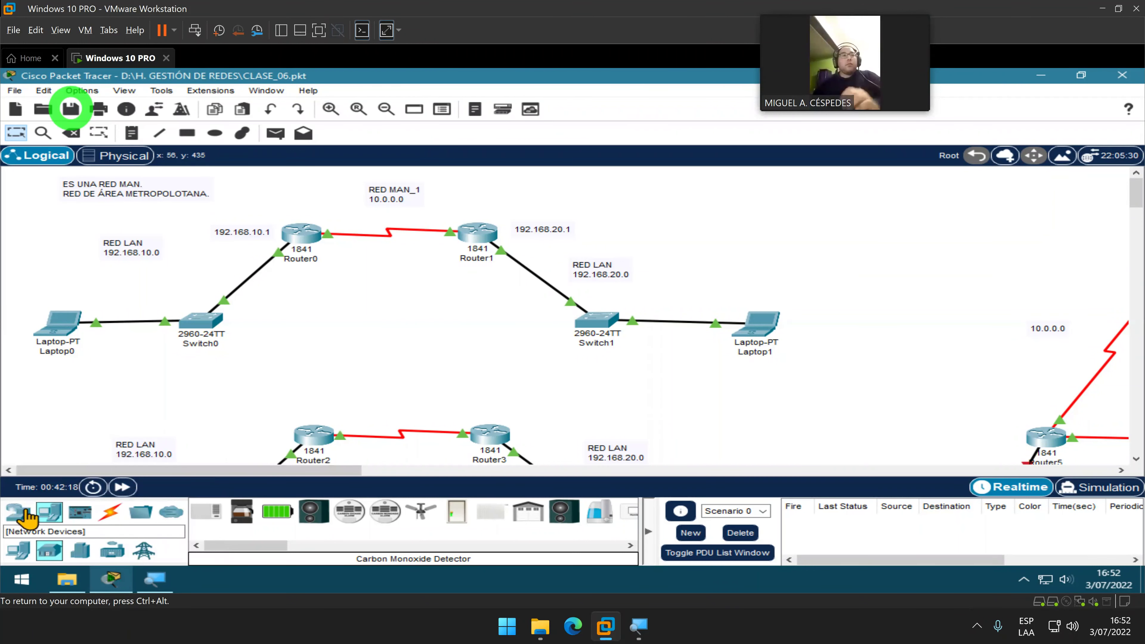
pyautogui.click(19, 551)
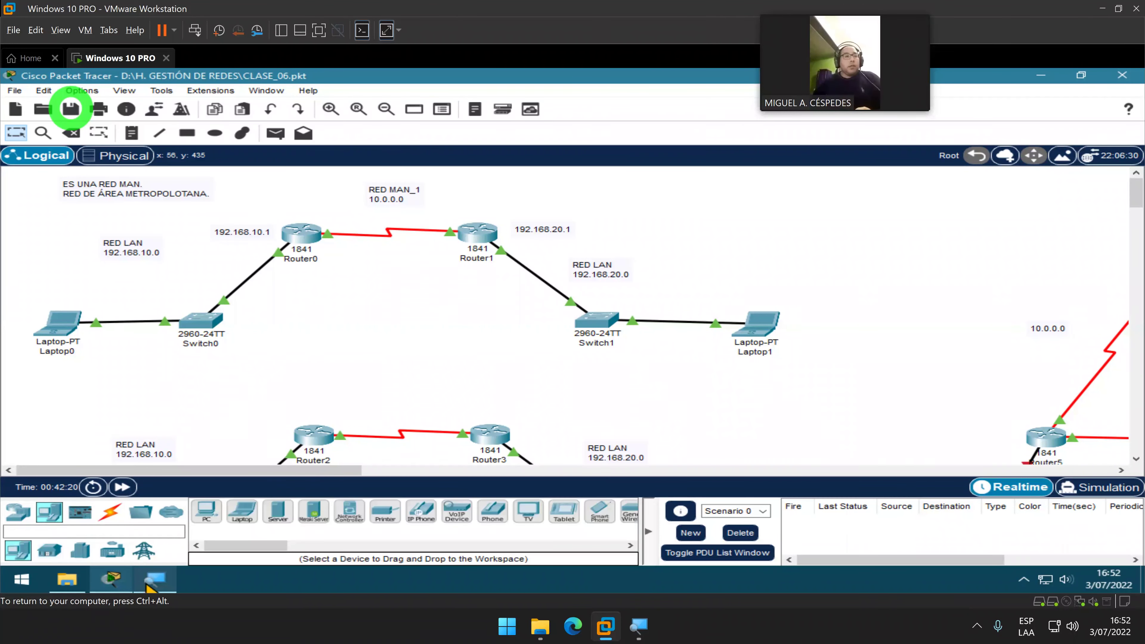
# Examine Router0's FastEthernet0/0 and Serial0/0/0 addressing and its static routes, and close its window
pyautogui.click(299, 230)
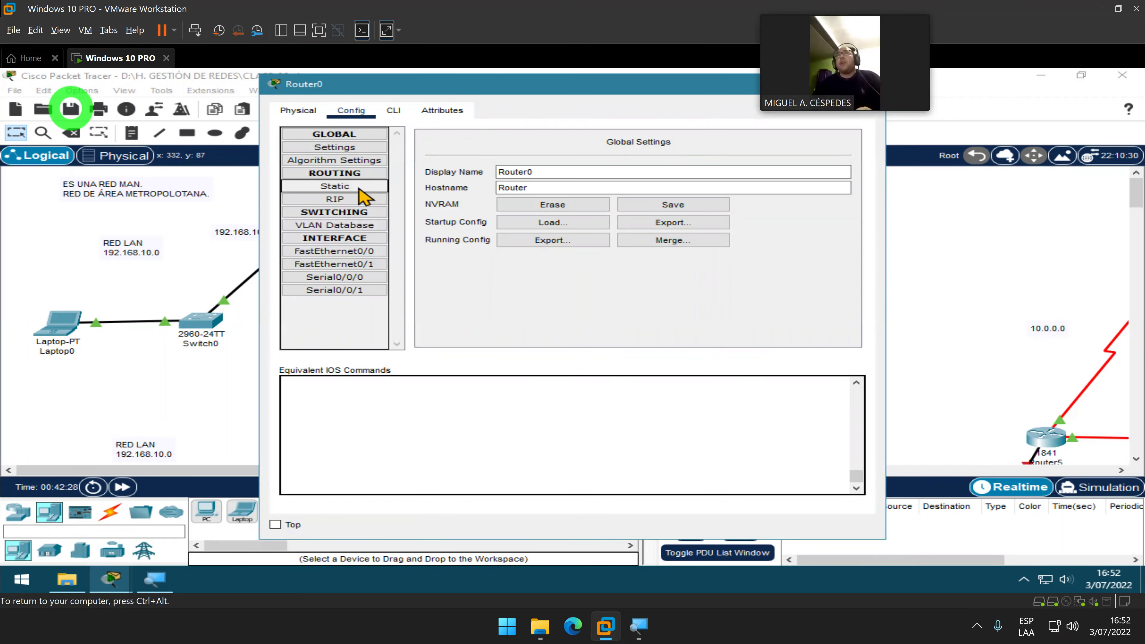
pyautogui.click(359, 252)
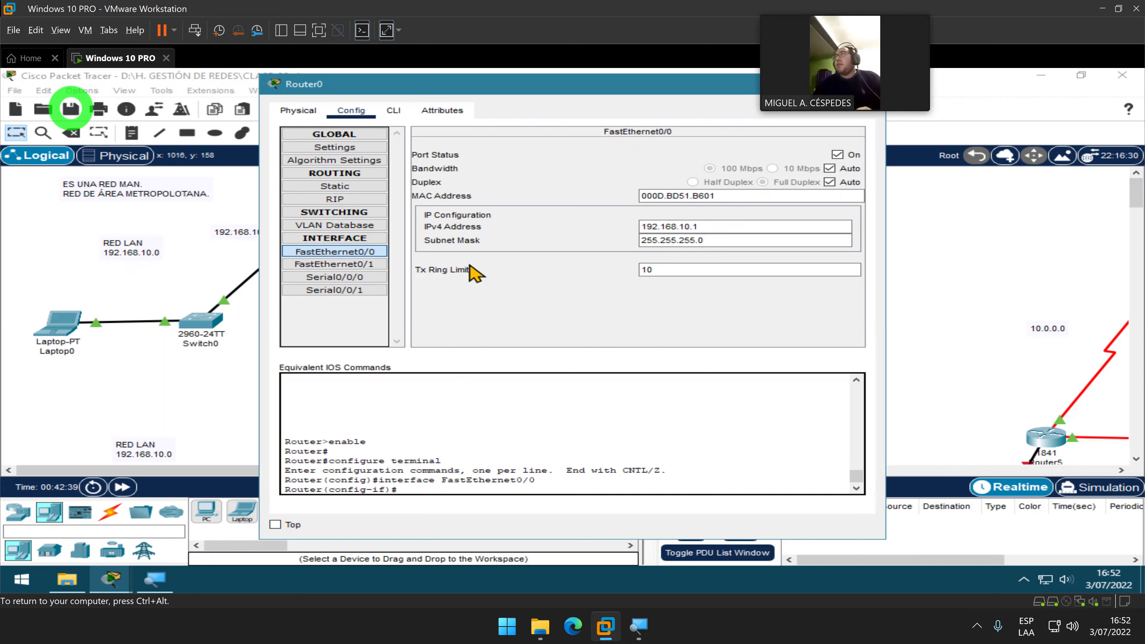
pyautogui.click(305, 277)
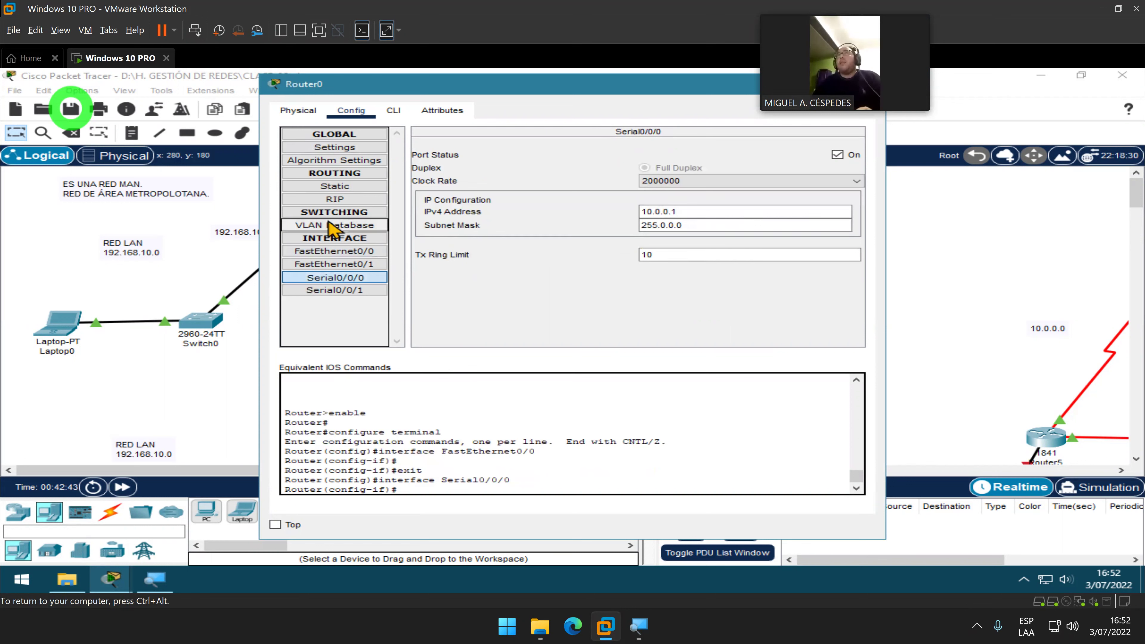
pyautogui.click(331, 251)
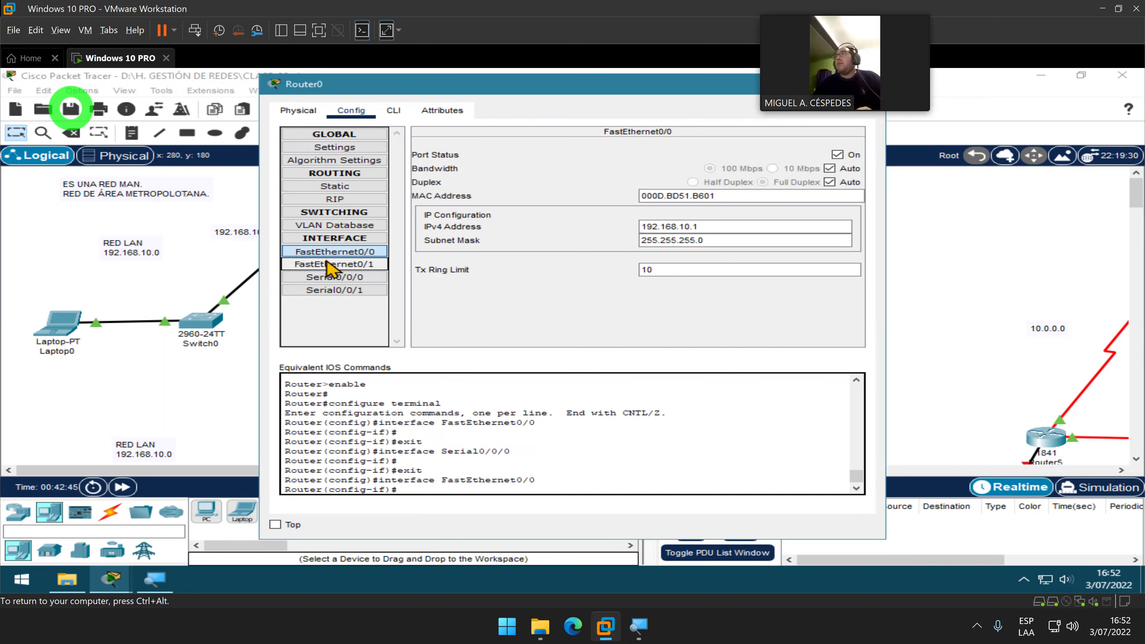
pyautogui.click(328, 277)
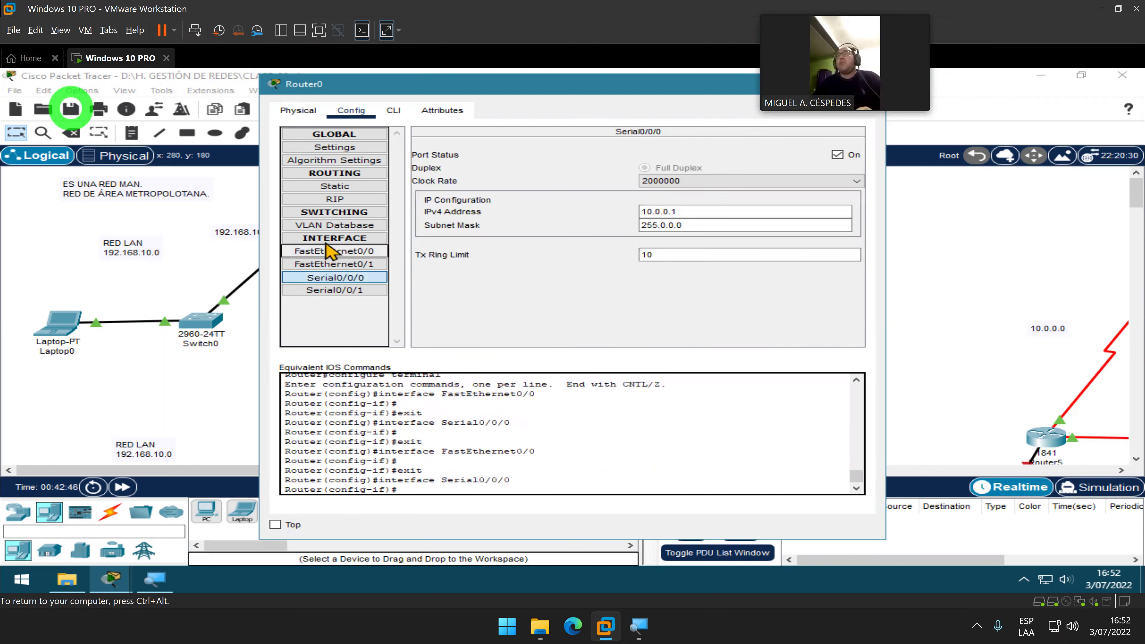
pyautogui.click(347, 189)
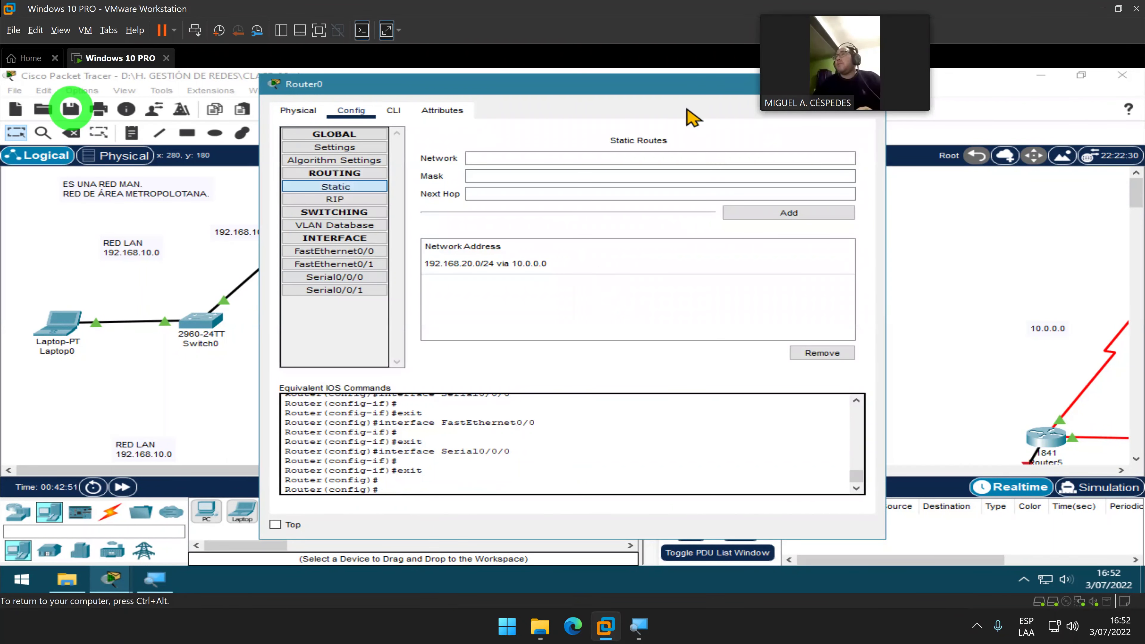
pyautogui.moveTo(663, 92); pyautogui.dragTo(419, 92)
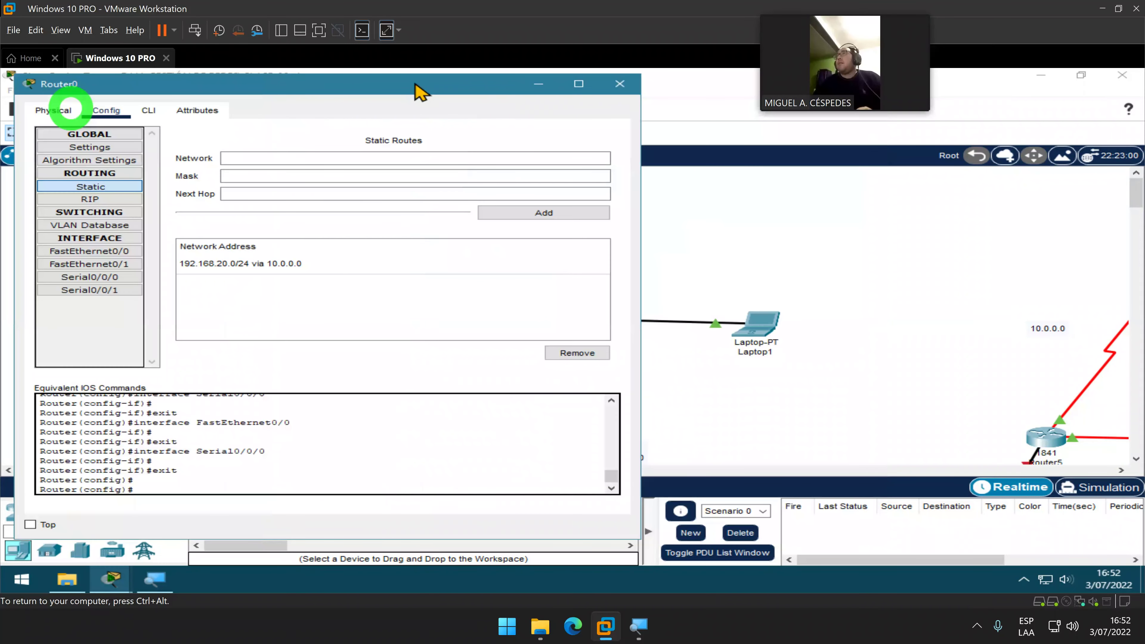
pyautogui.click(621, 85)
# Examine Router1's static routes and its FastEthernet0/0 and Serial0/0/0 addressing, and close its window
pyautogui.click(485, 246)
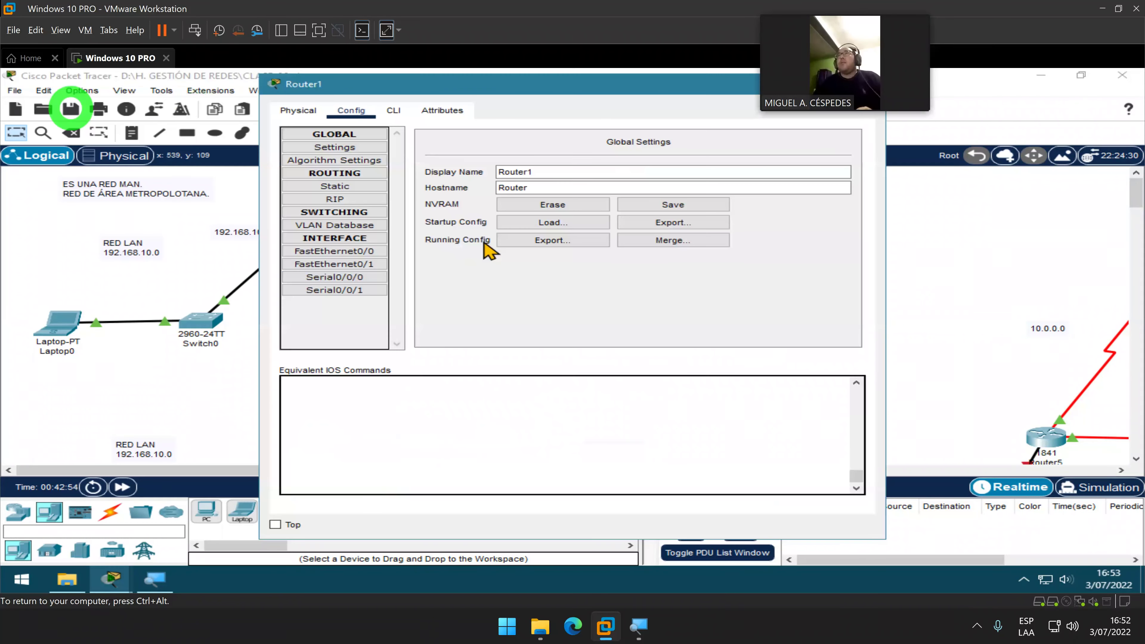
pyautogui.click(323, 190)
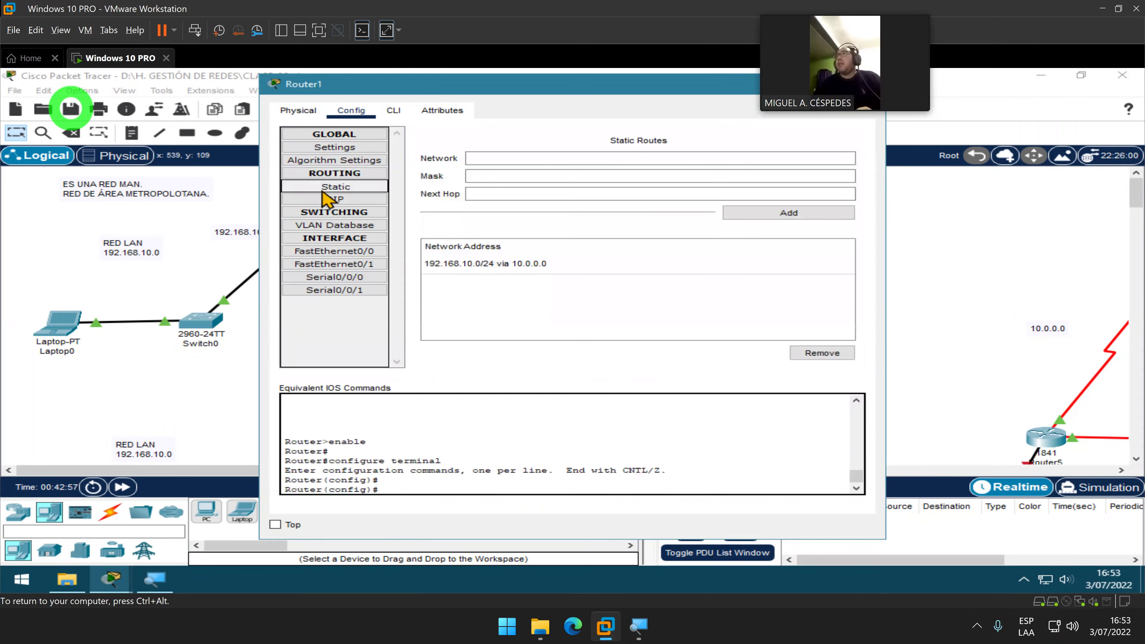
pyautogui.click(360, 249)
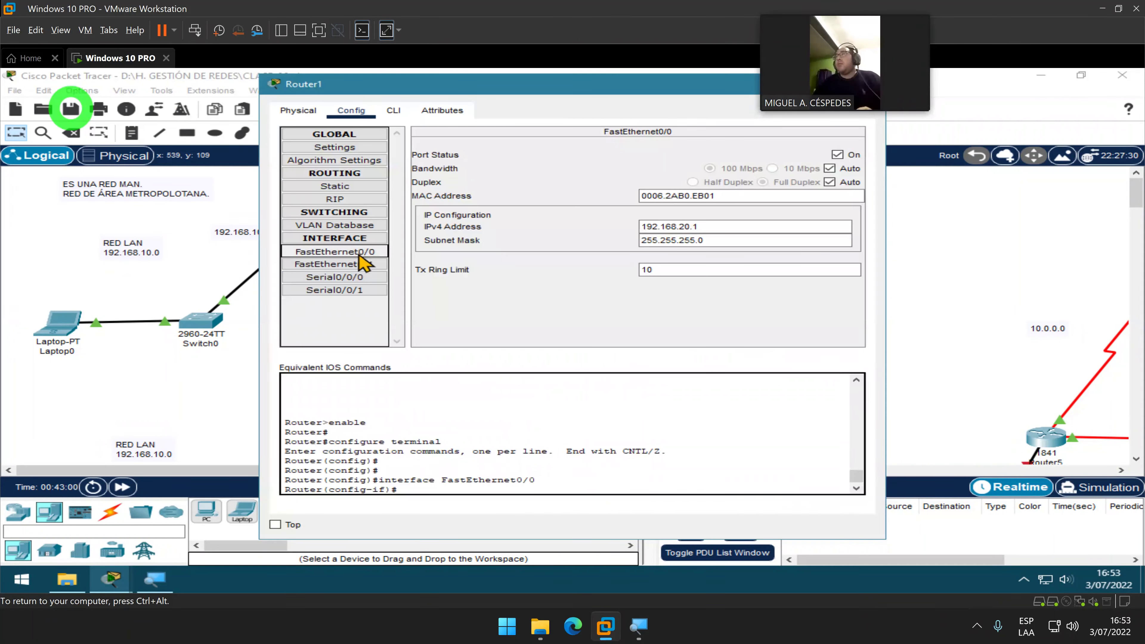
pyautogui.click(360, 277)
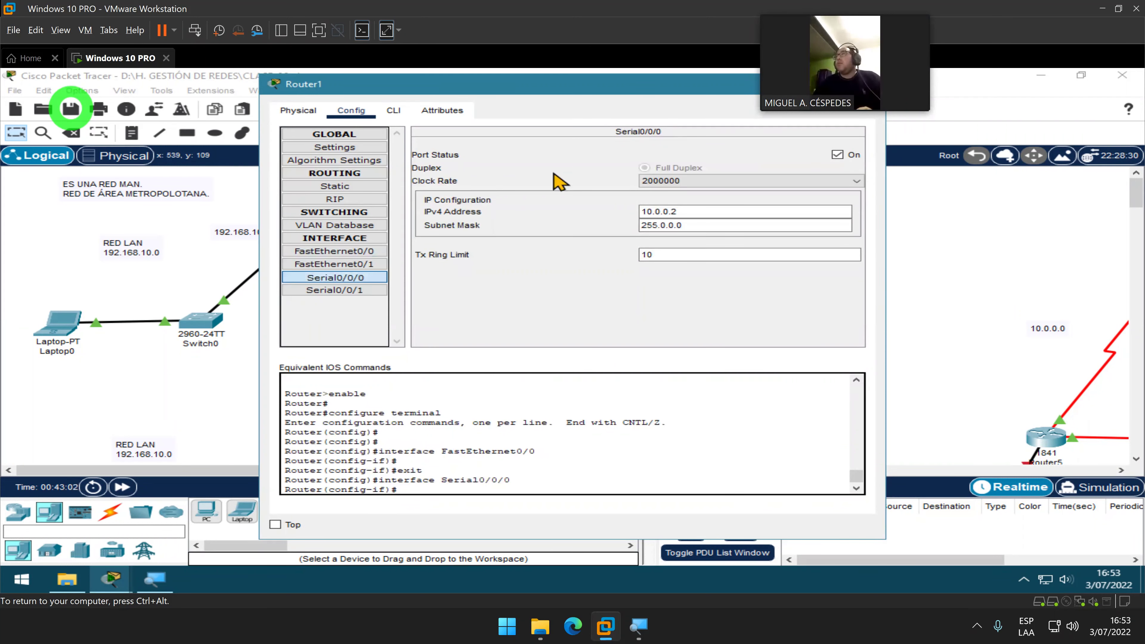
pyautogui.moveTo(636, 91); pyautogui.dragTo(389, 92)
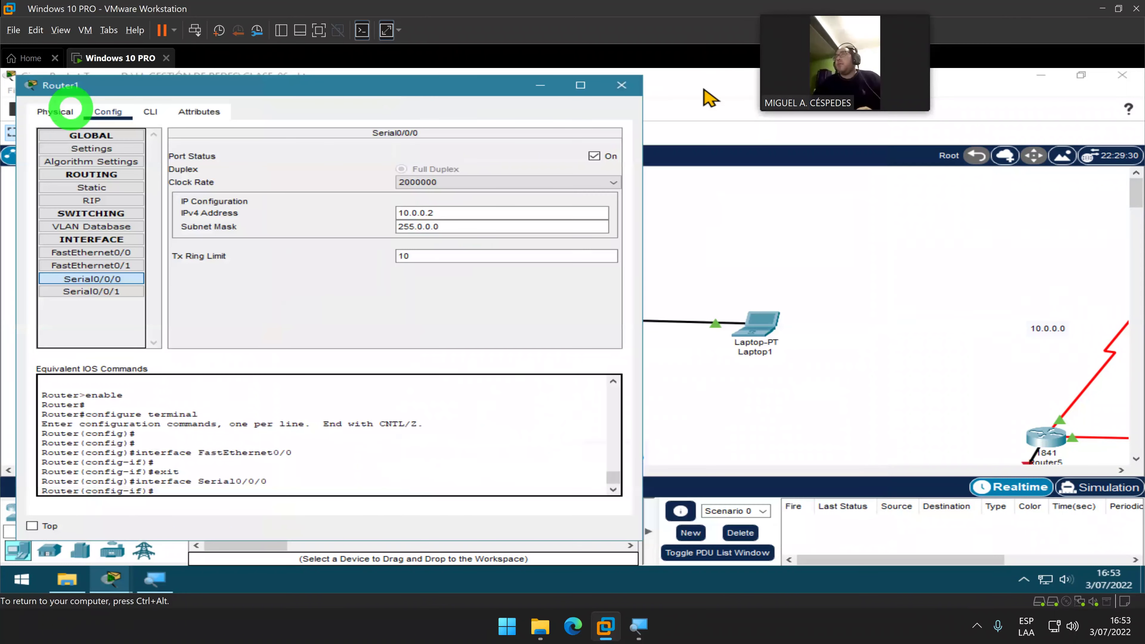
pyautogui.click(628, 88)
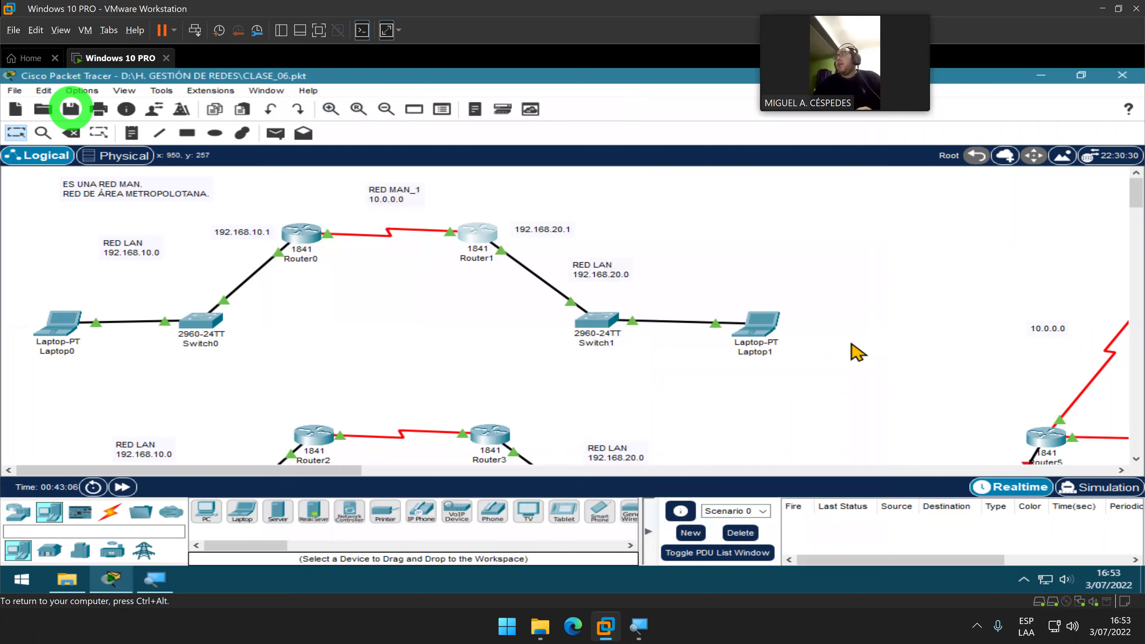
# Examine Laptop1's default gateway and its FastEthernet0 IP address and subnet mask, and close its window
pyautogui.click(766, 326)
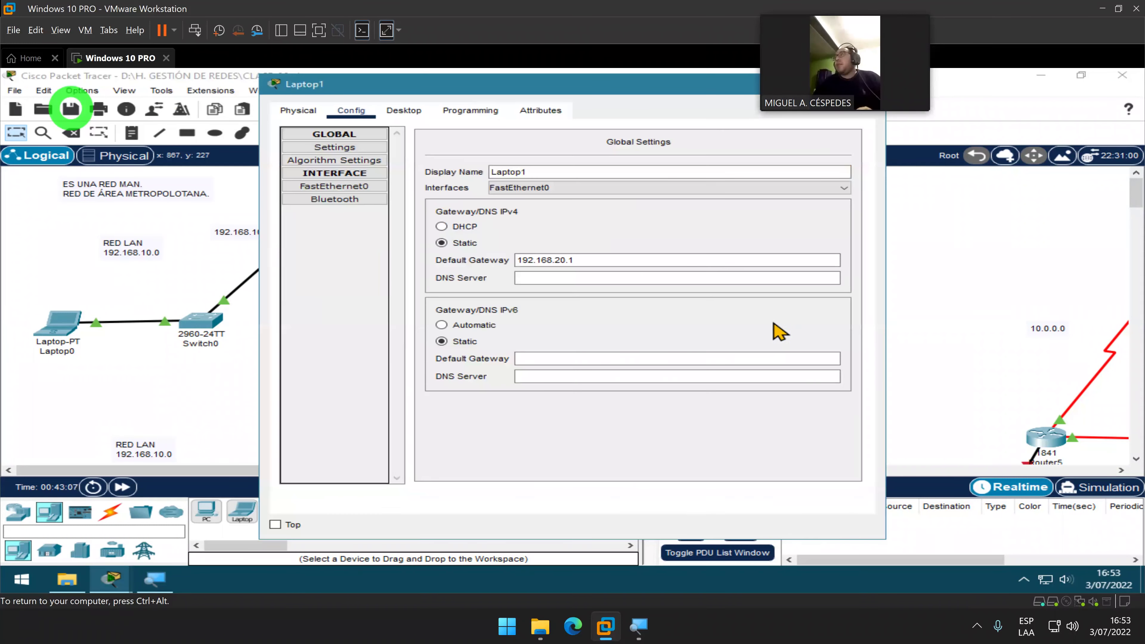
pyautogui.click(329, 187)
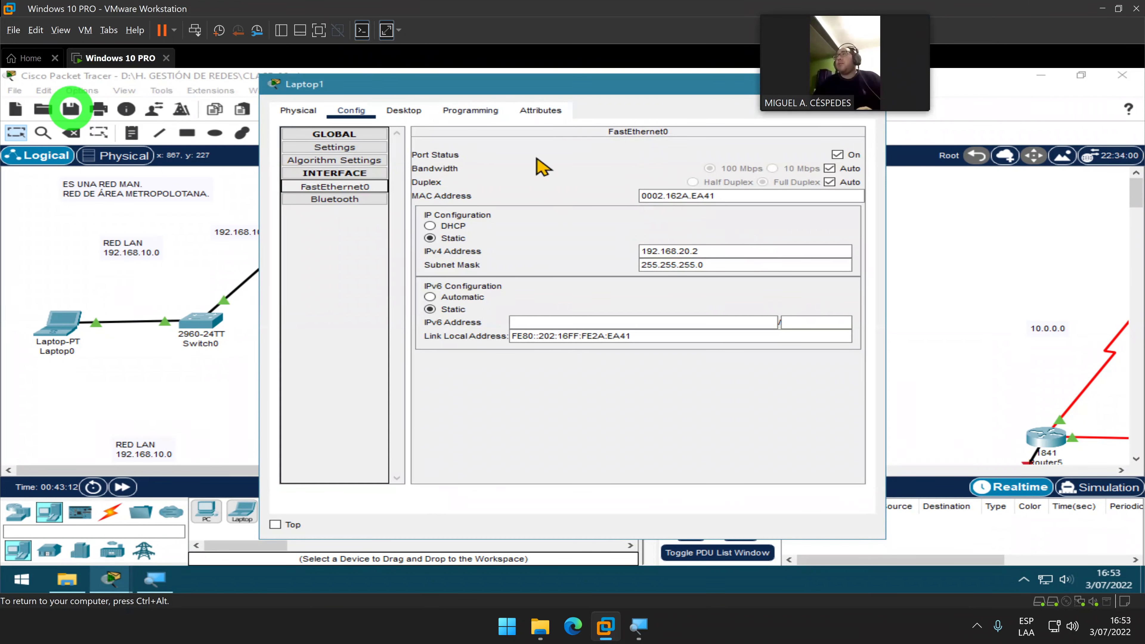
pyautogui.doubleClick(403, 79)
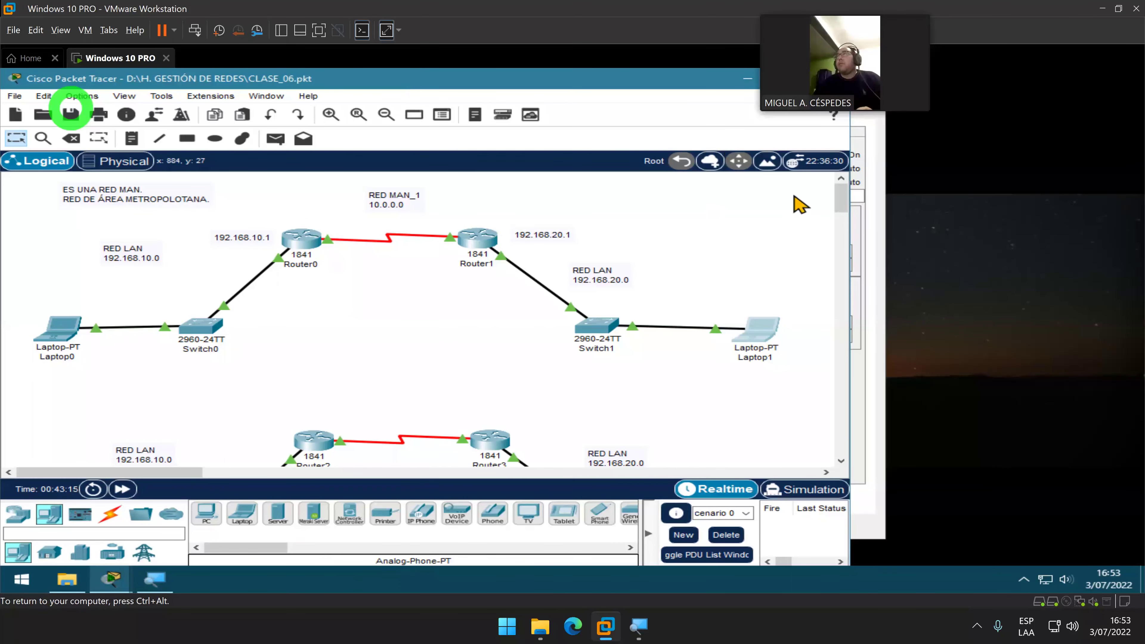
pyautogui.click(877, 212)
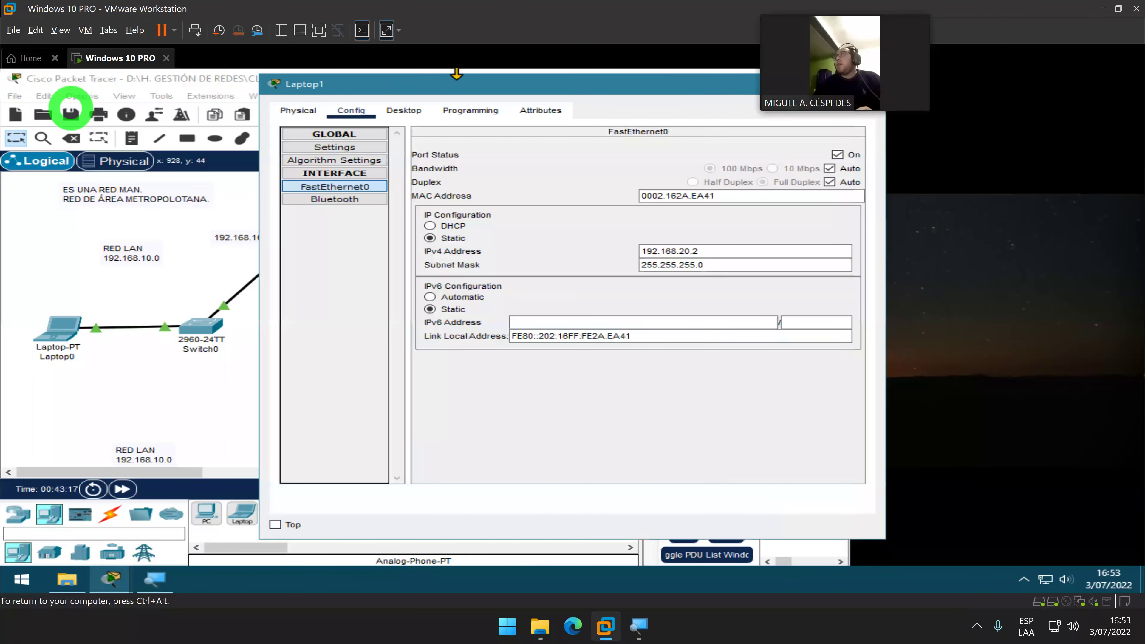
pyautogui.moveTo(429, 93); pyautogui.dragTo(197, 108)
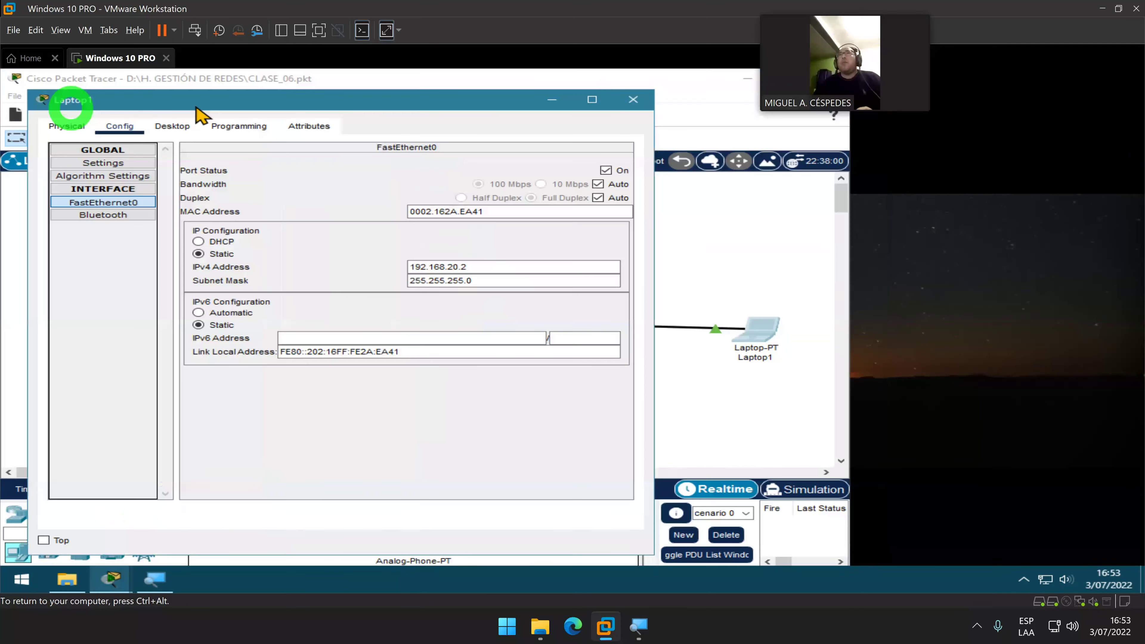
pyautogui.click(633, 99)
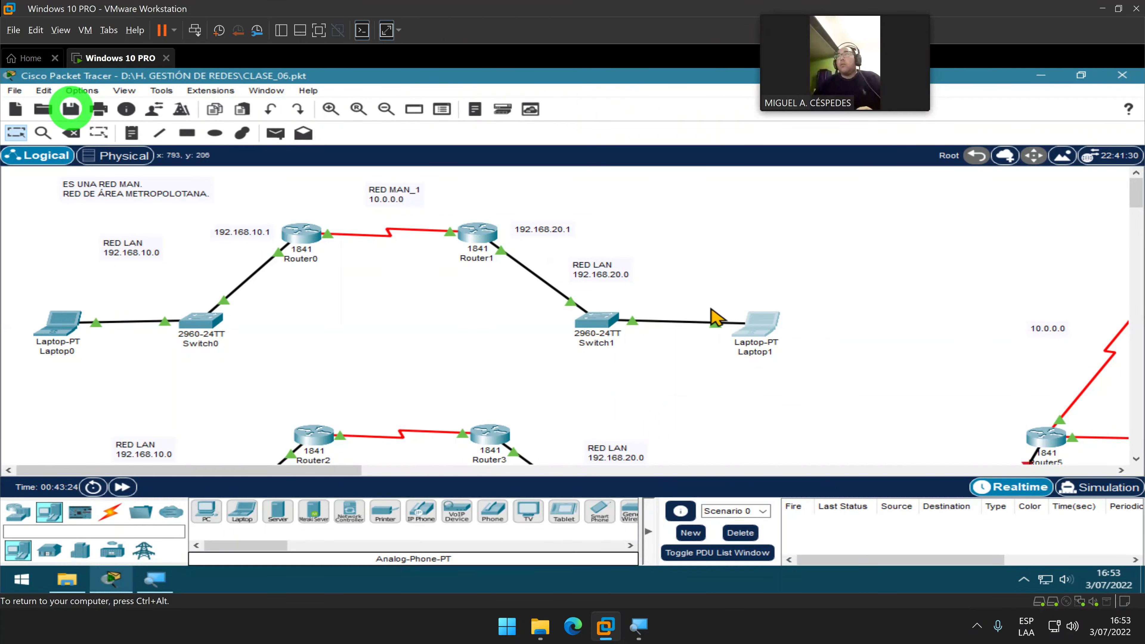
# Bring up Laptop1's global settings for a screen capture and create a blank document in Word
pyautogui.click(761, 327)
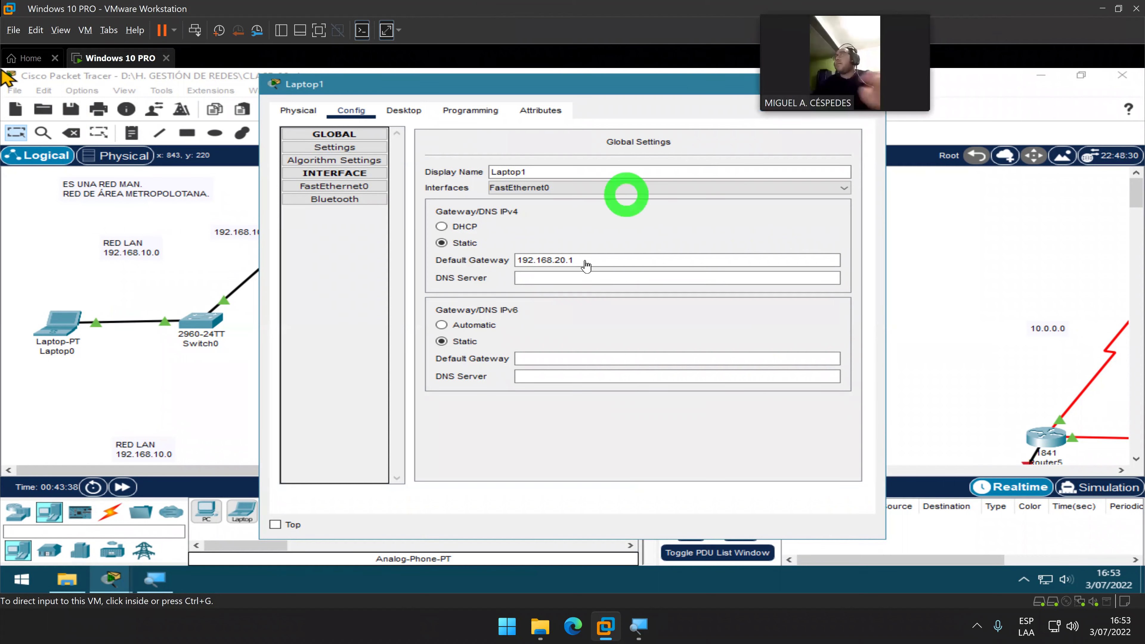
pyautogui.press('super')
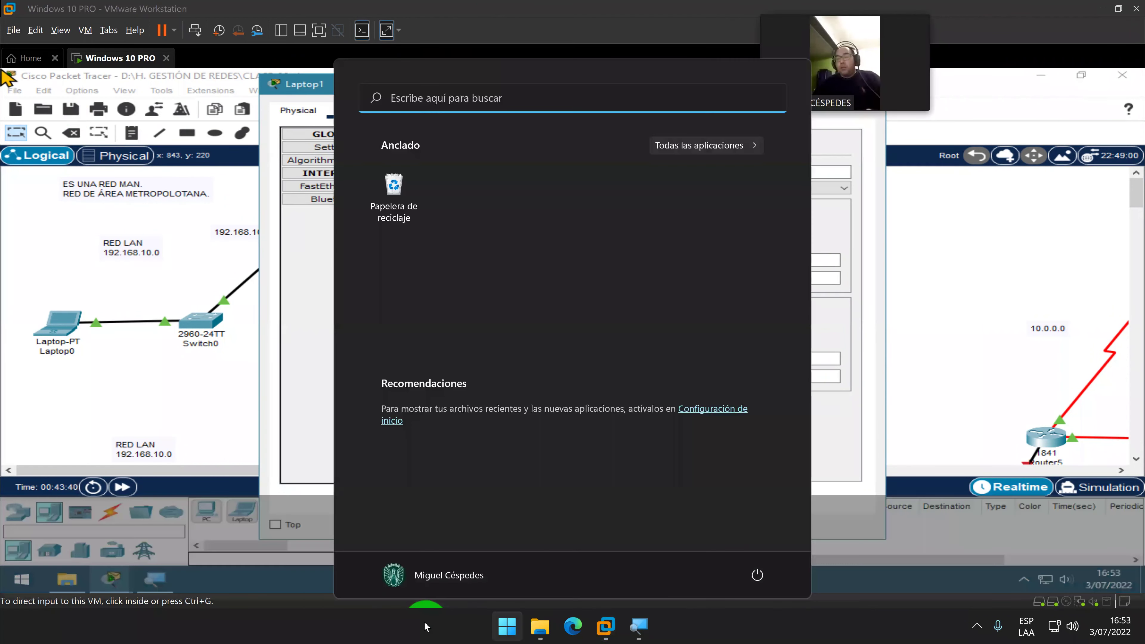
pyautogui.write('w')
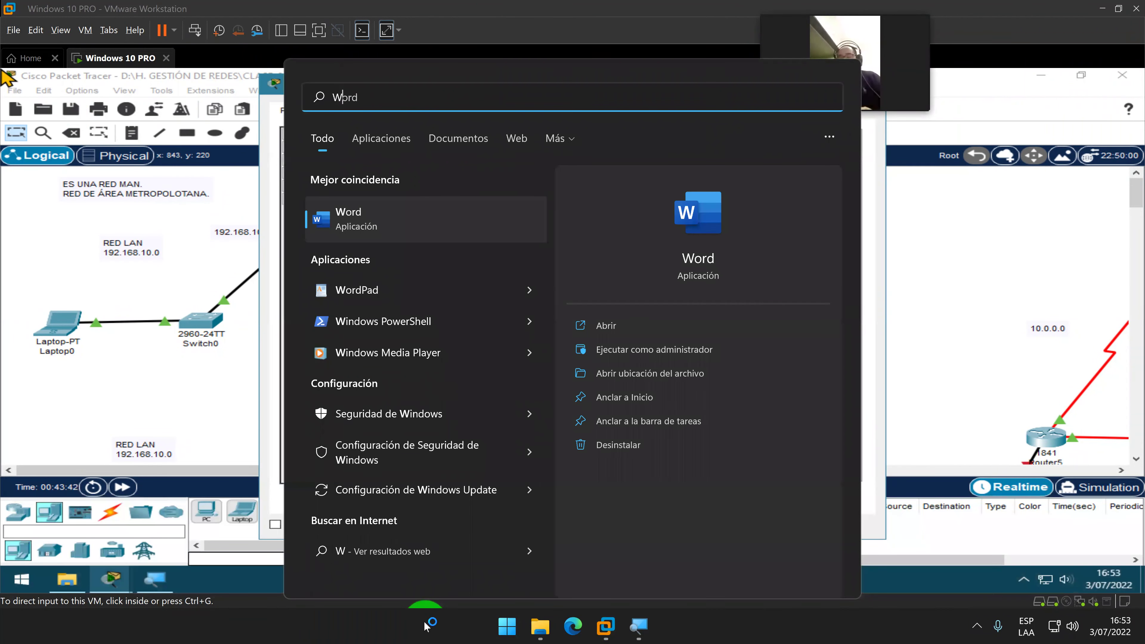
pyautogui.press('Return')
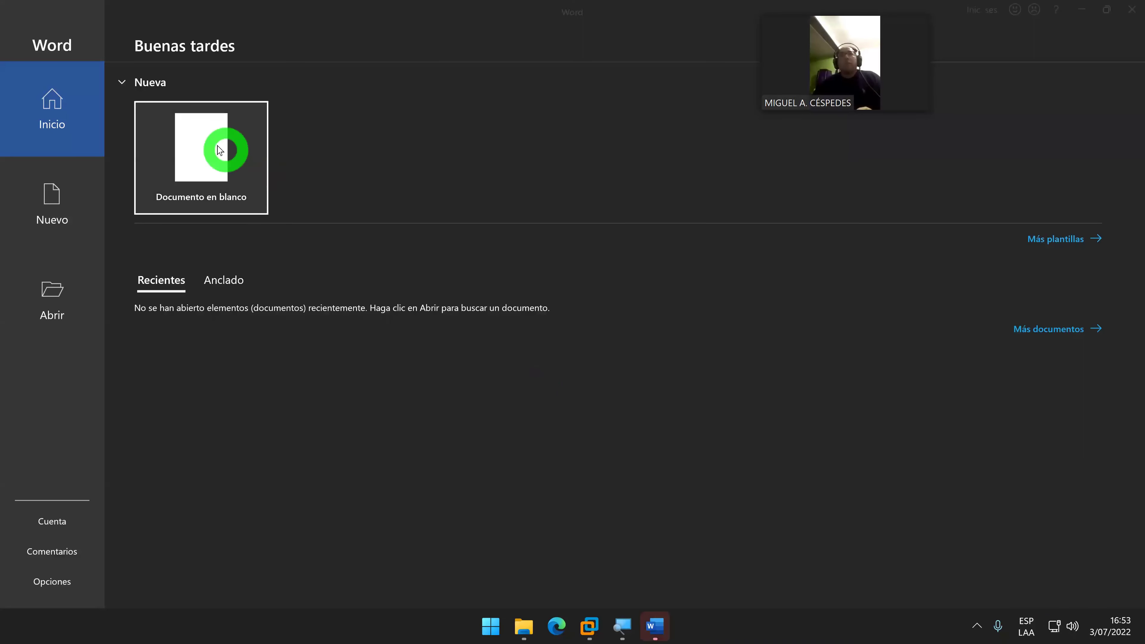
pyautogui.click(219, 150)
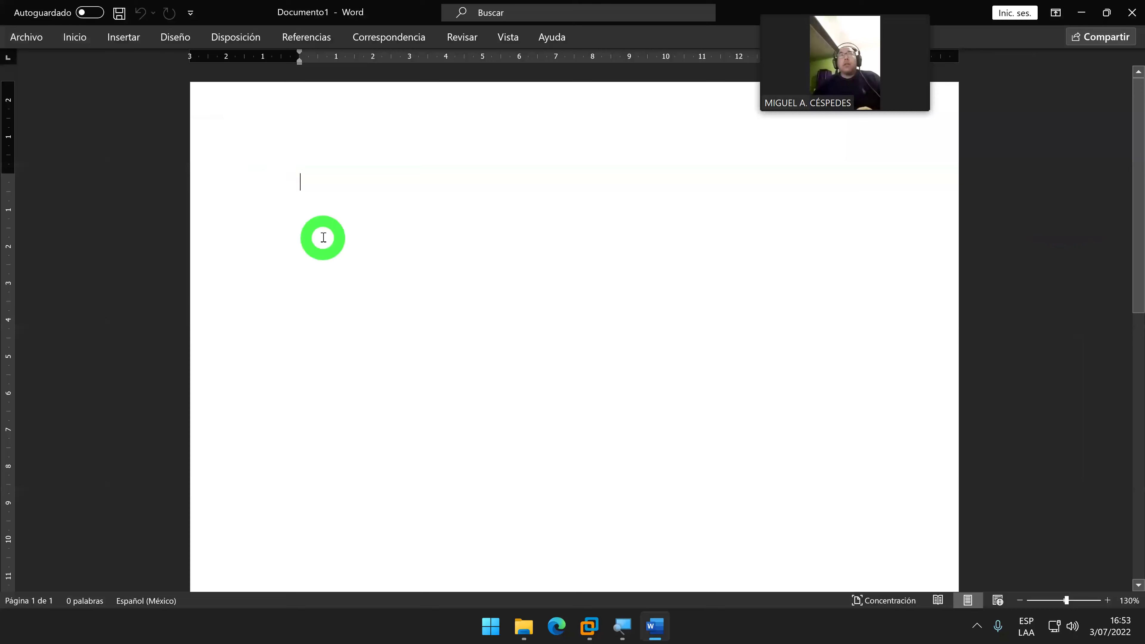
# Paste the screen capture of Laptop1's settings into the document, place the cursor below it, and return to Packet Tracer
pyautogui.hotkey('ctrl', 'v')
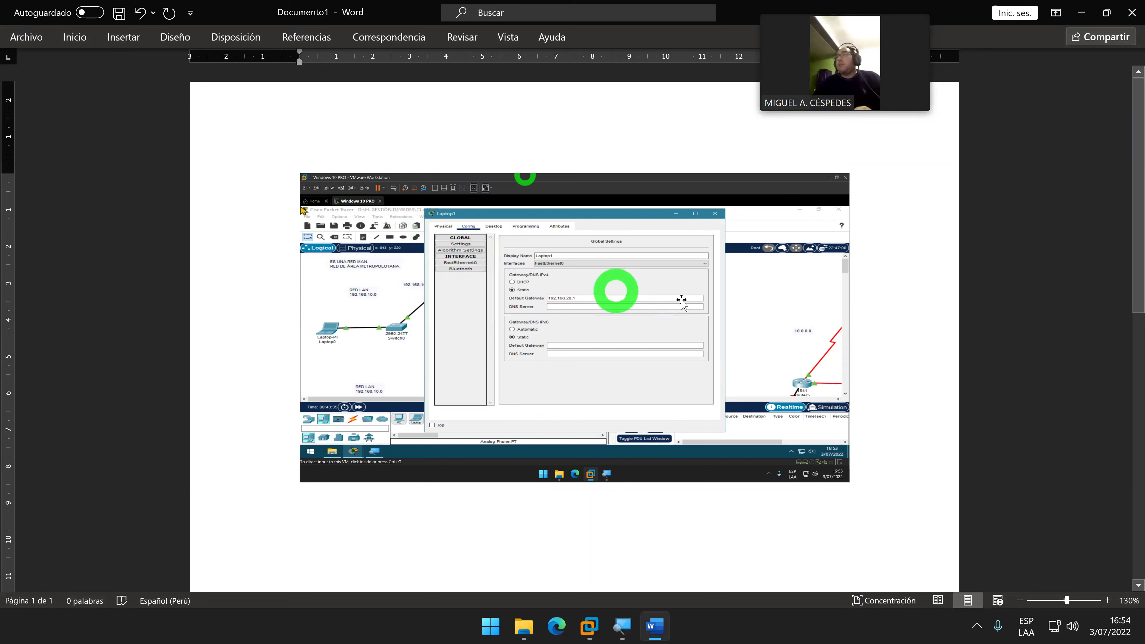
pyautogui.click(887, 460)
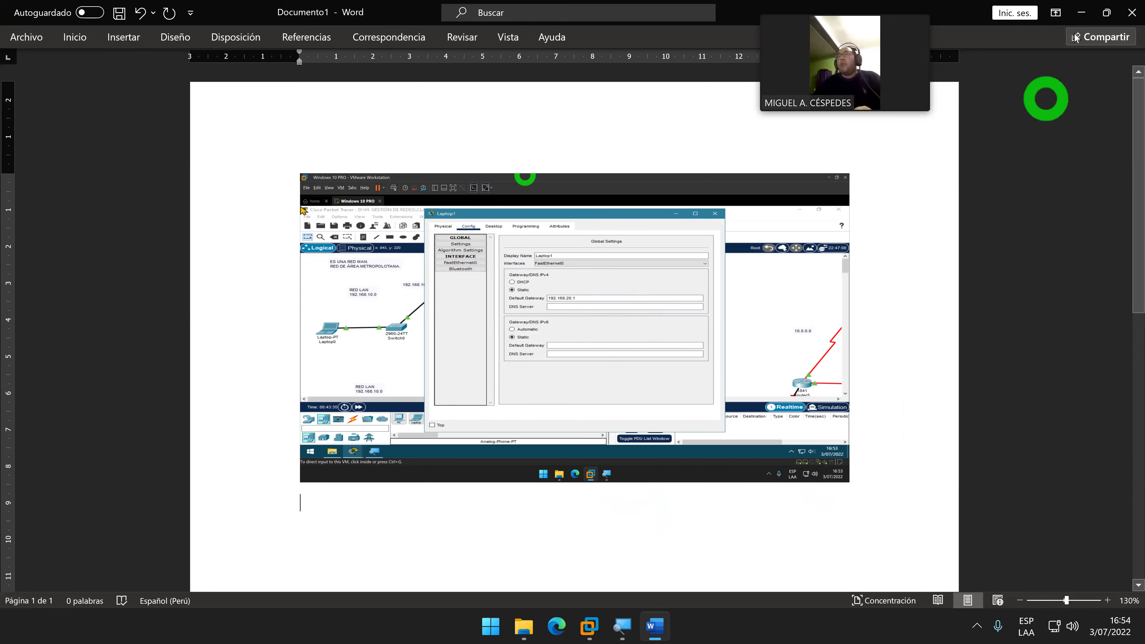
pyautogui.click(1082, 12)
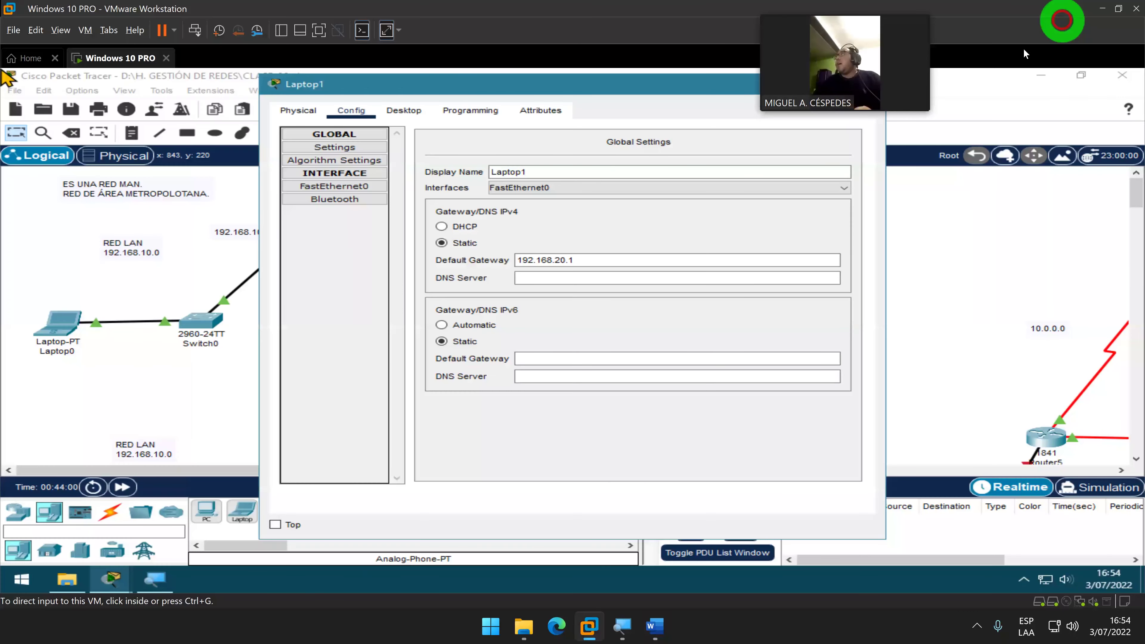
pyautogui.click(731, 84)
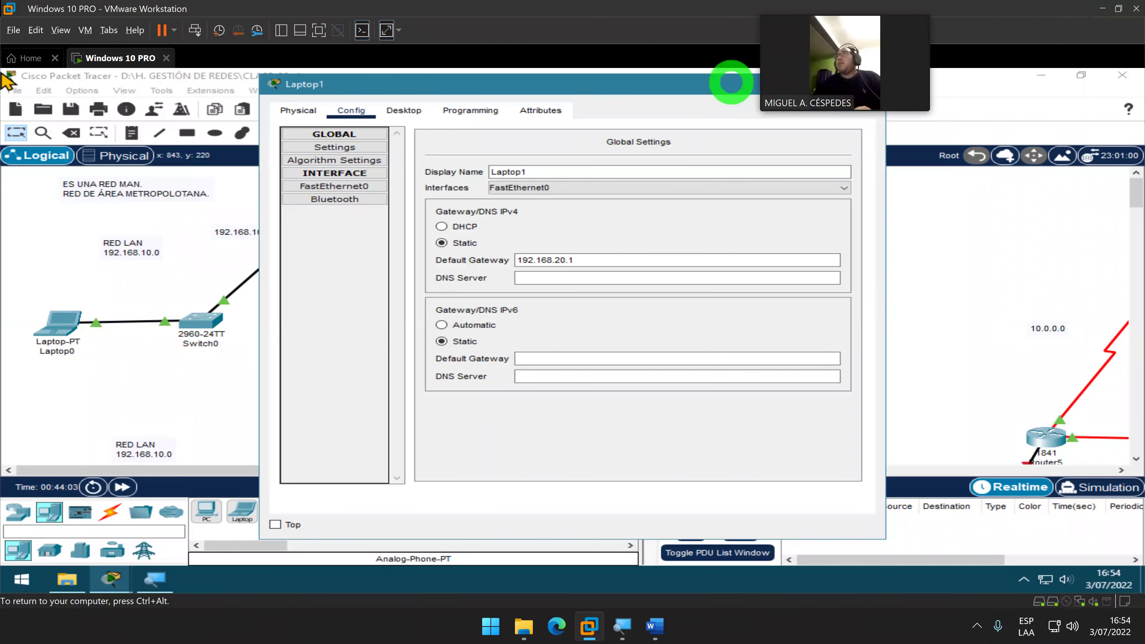
# Close Laptop1's window and bring up Router1's FastEthernet0/0 settings for a screen capture
pyautogui.click(8, 76)
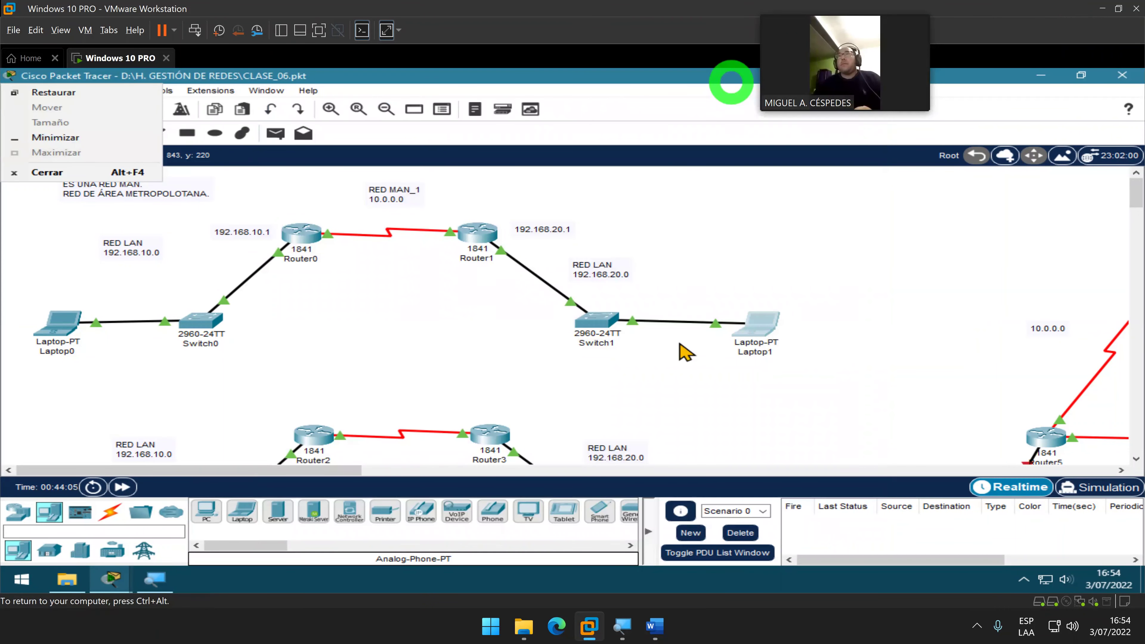
pyautogui.click(396, 376)
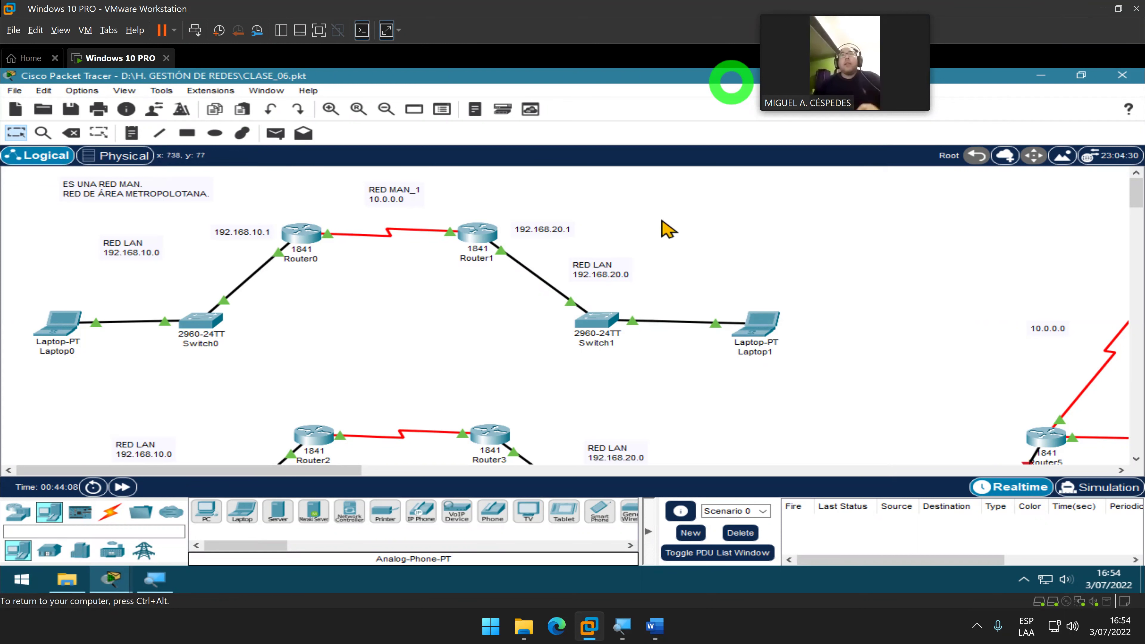
pyautogui.click(467, 226)
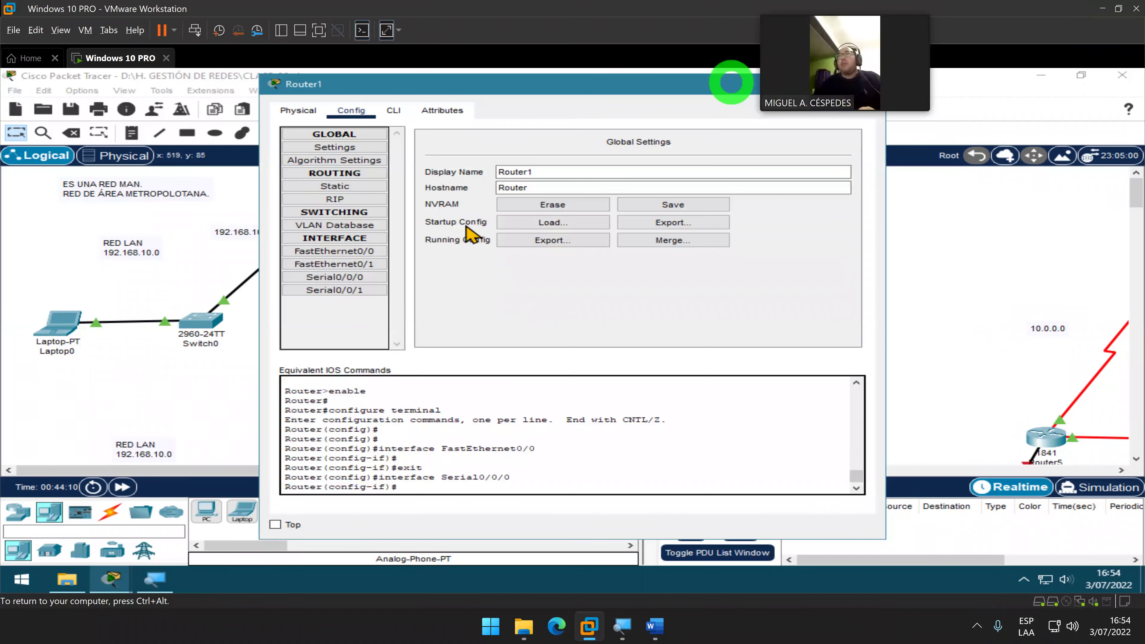
pyautogui.click(363, 253)
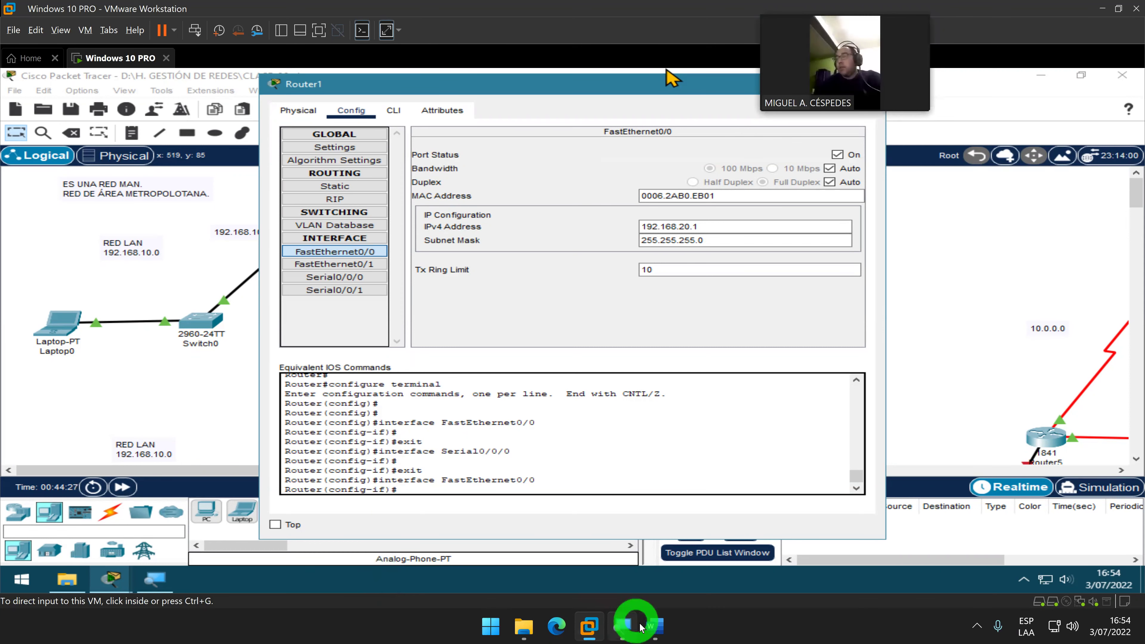
# Switch to Word, paste the capture of Router1's FastEthernet0/0 settings below the Laptop1 capture, and review both images
pyautogui.click(655, 626)
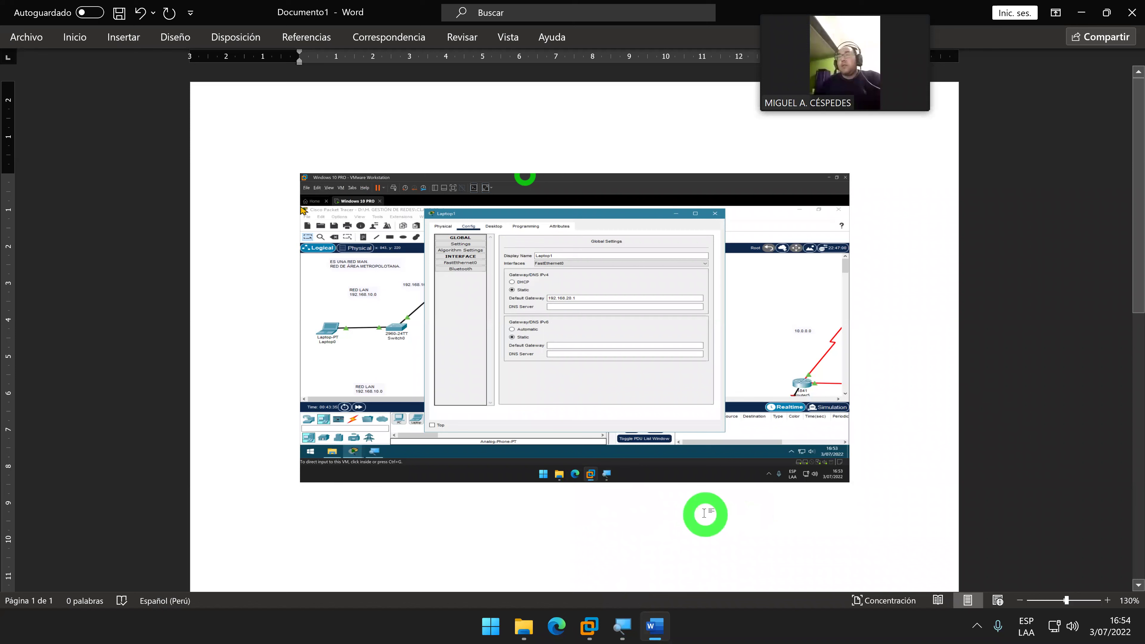
pyautogui.hotkey('ctrl', 'v')
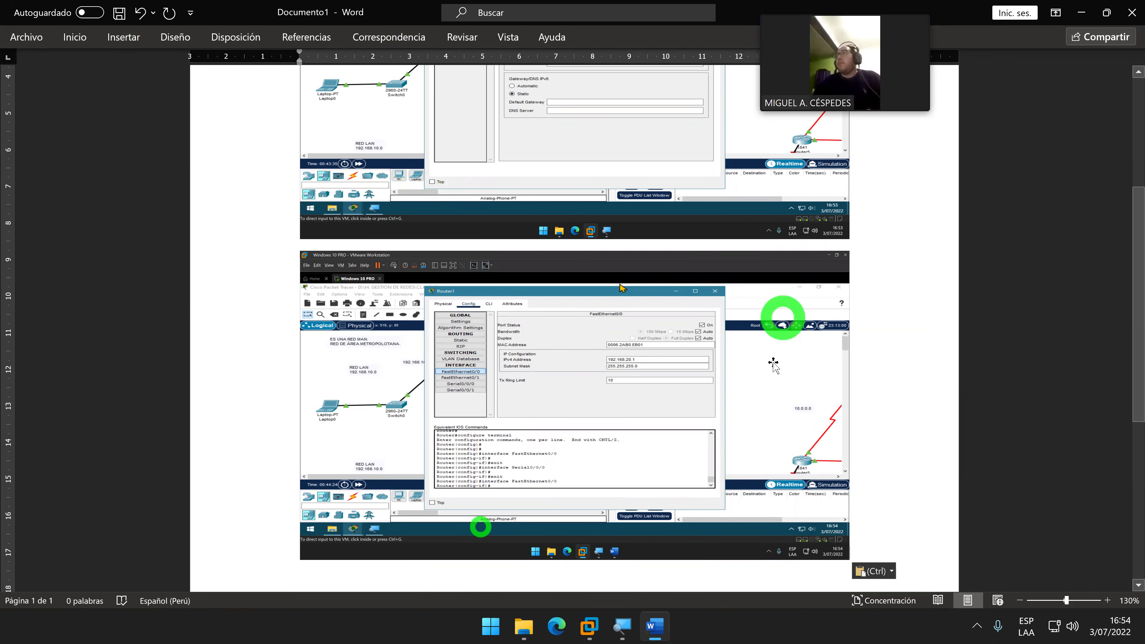
pyautogui.scroll(5, 787, 365)
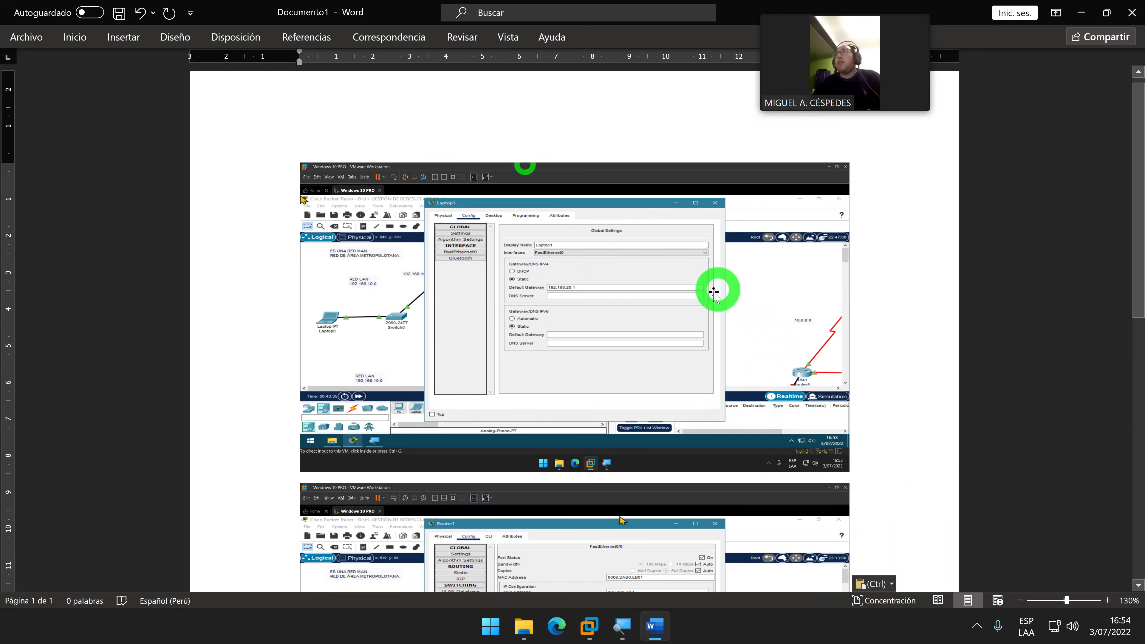
pyautogui.scroll(-2, 709, 296)
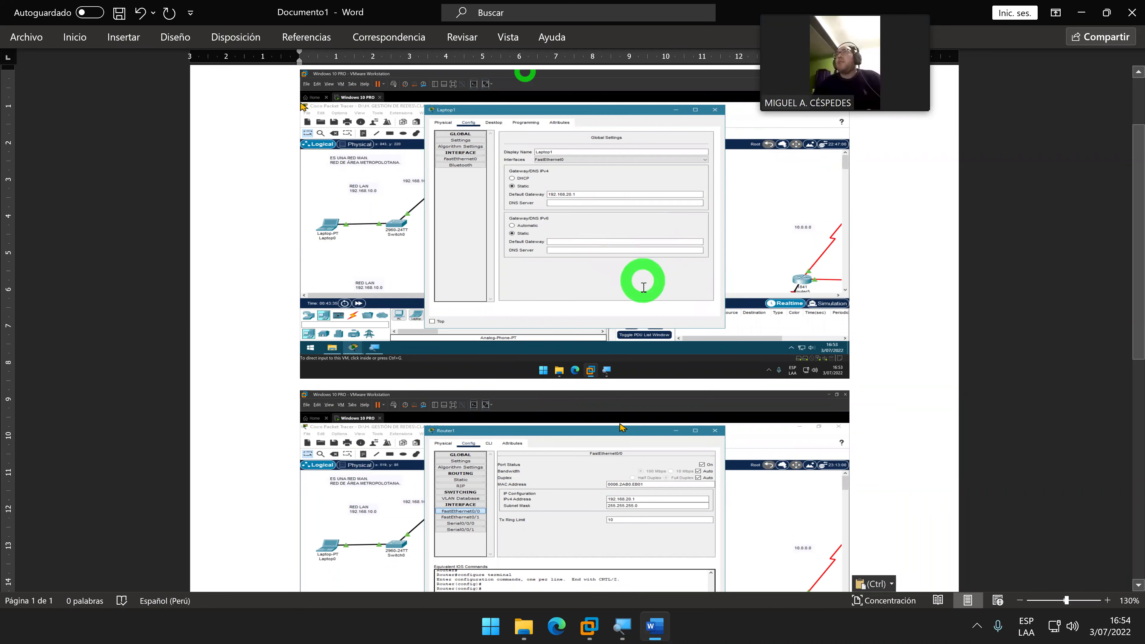
pyautogui.scroll(-4, 645, 289)
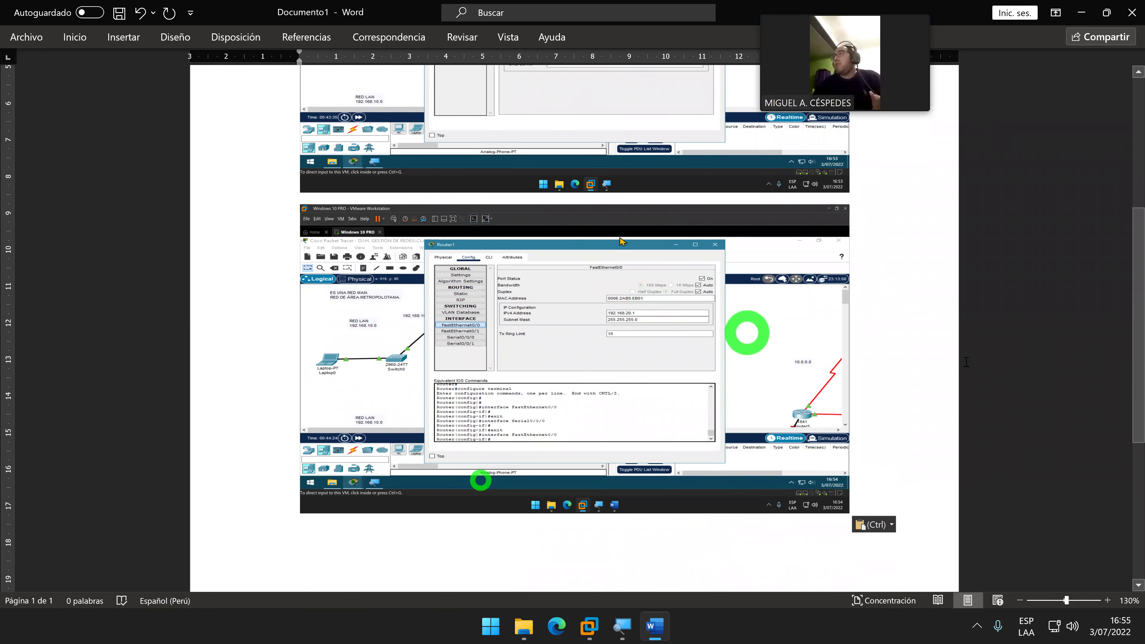
pyautogui.scroll(-2, 902, 353)
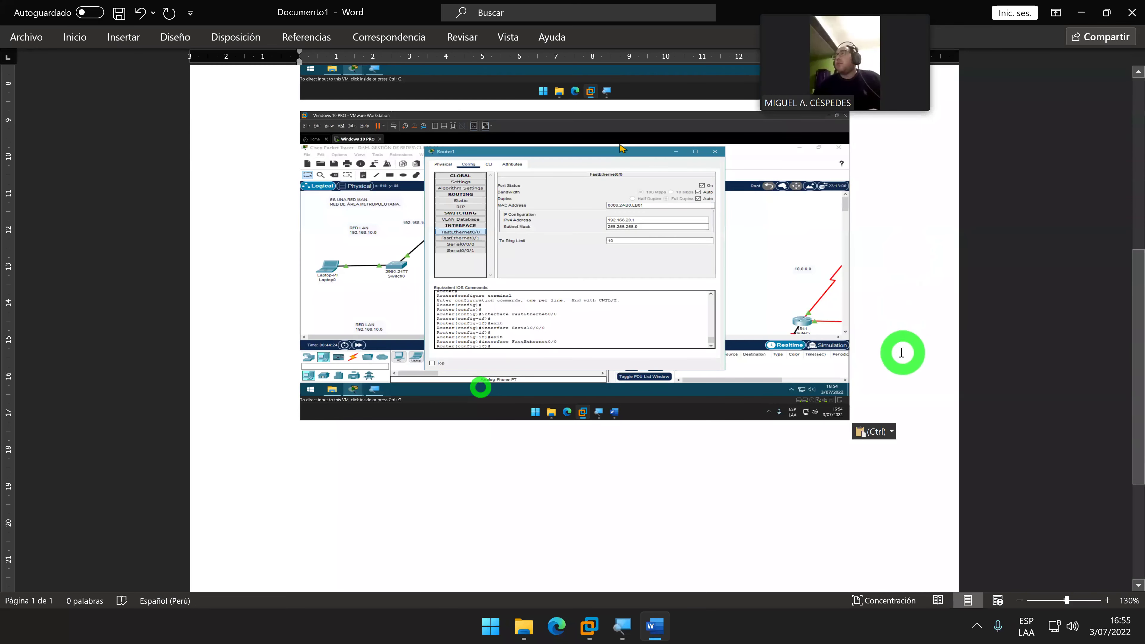
pyautogui.scroll(3, 901, 353)
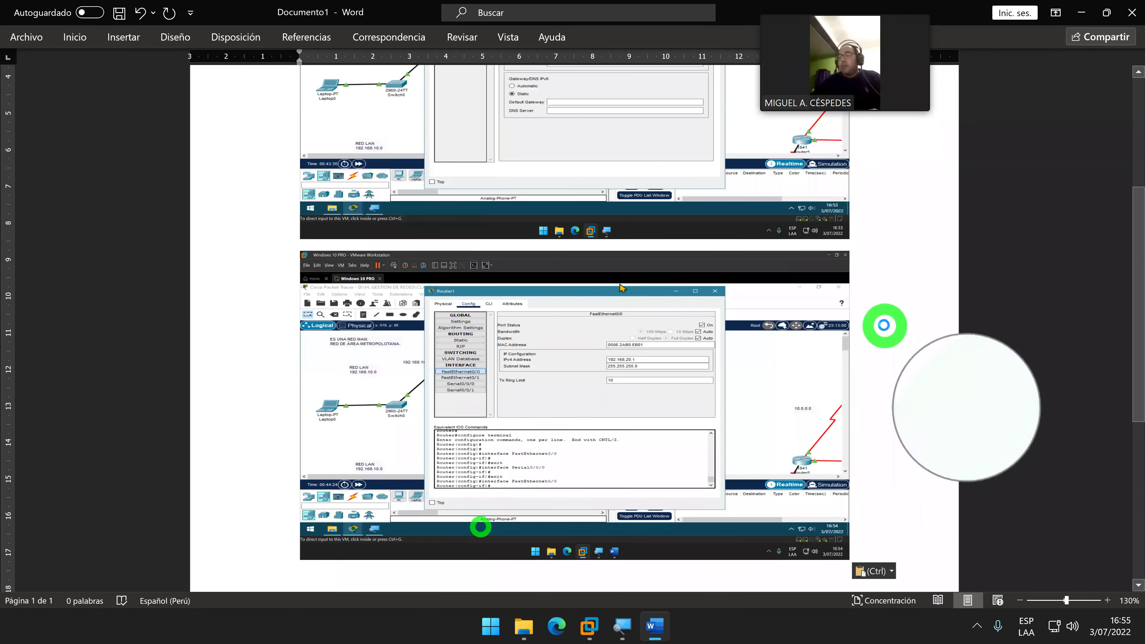
# Save the document as a PDF in the Escritorio folder, keeping the proposed file name
pyautogui.press('F12')
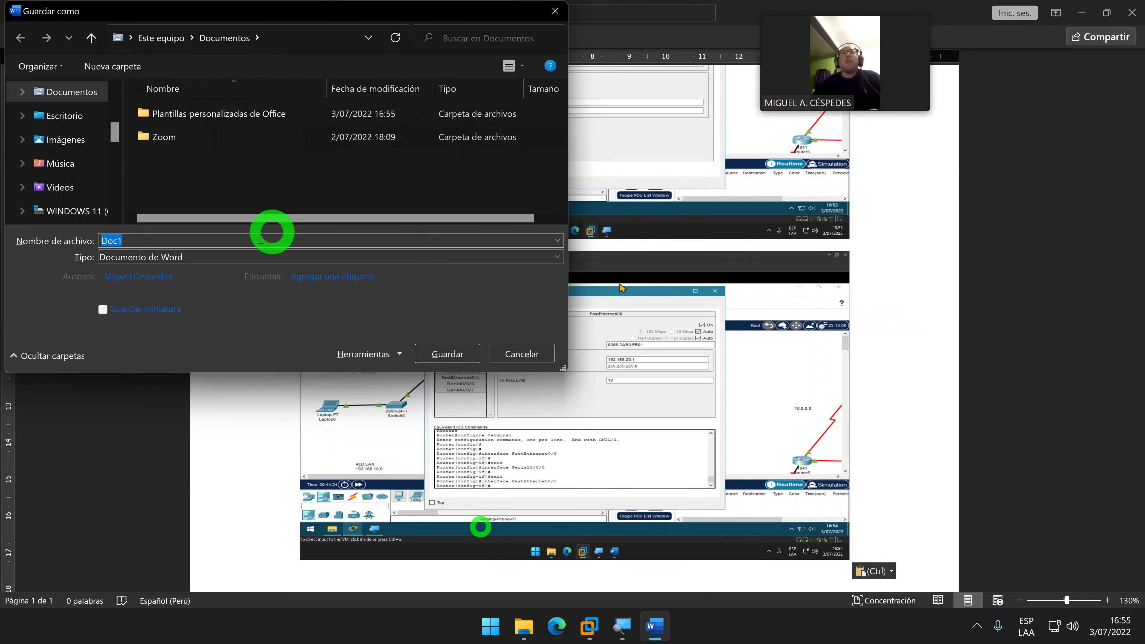
pyautogui.click(75, 115)
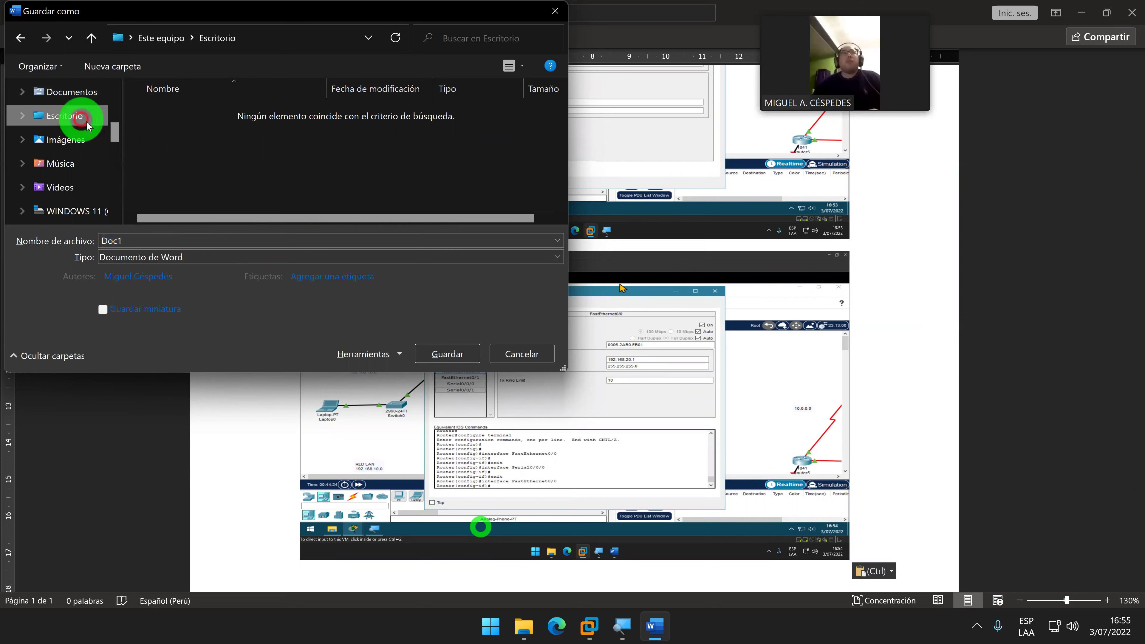
pyautogui.click(494, 258)
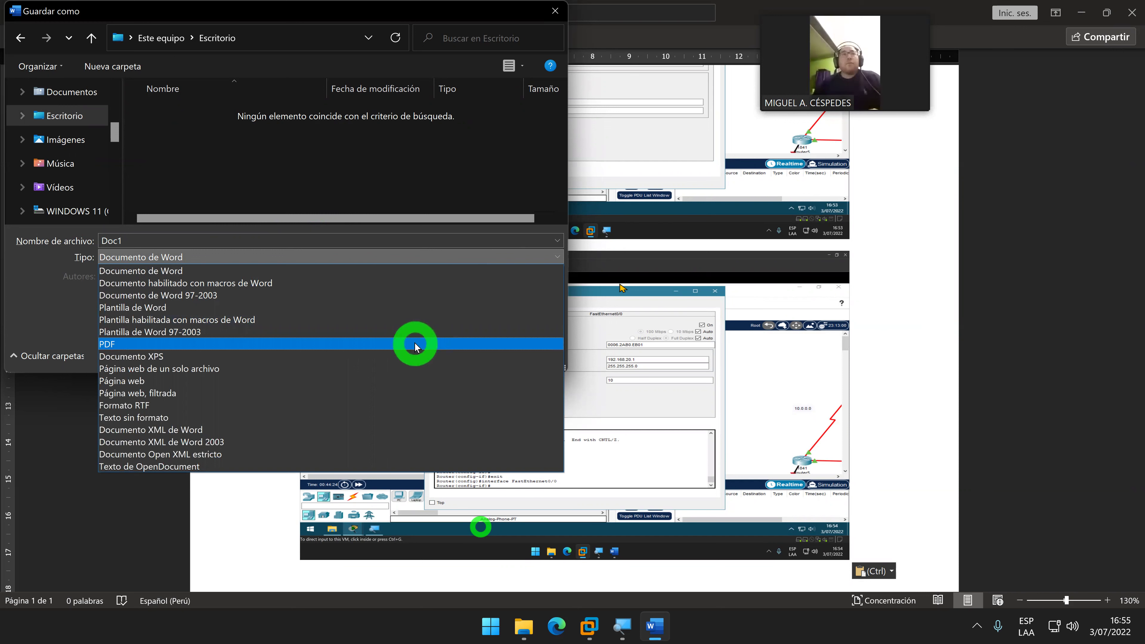
pyautogui.click(414, 343)
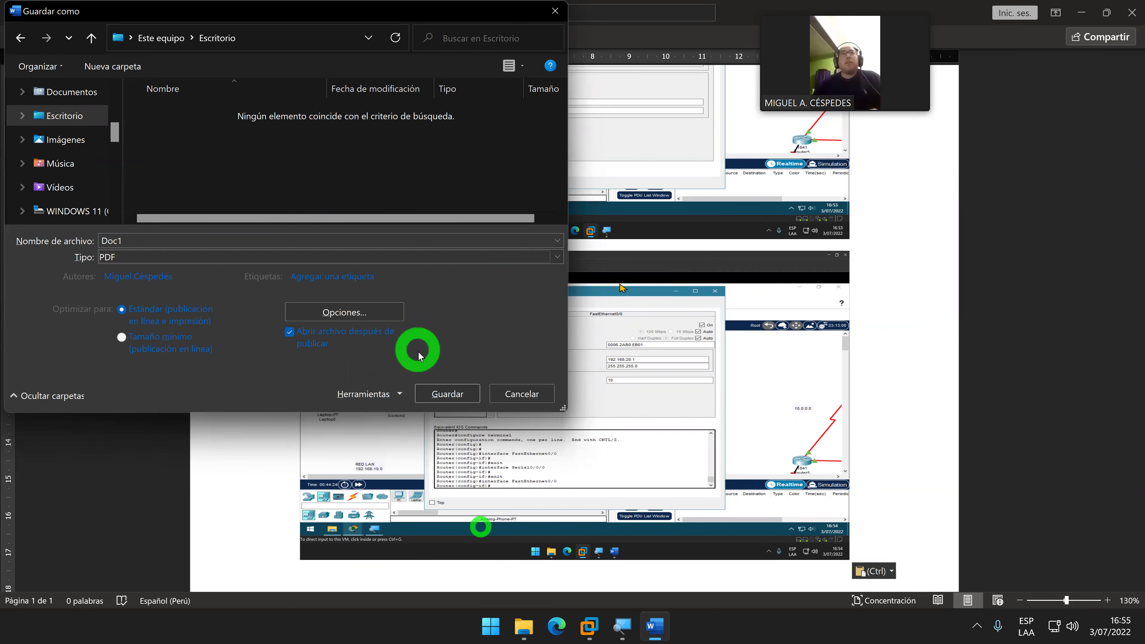
pyautogui.click(441, 388)
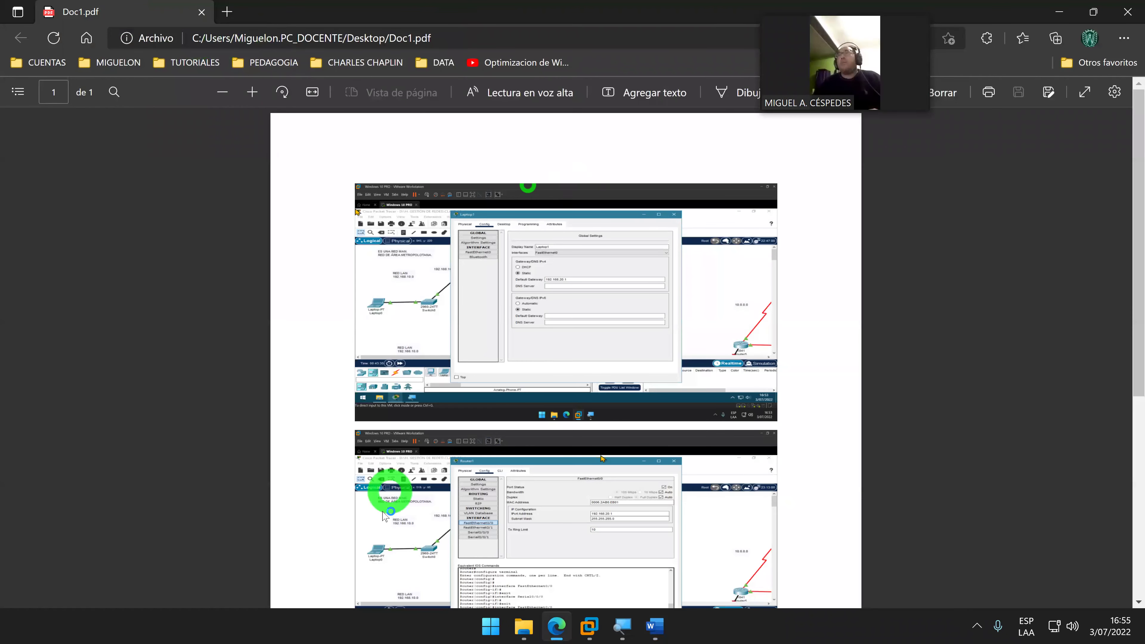
# Switch to File Explorer and go to the MATERIAL folder inside 04 - HERRAMIENTA DE GESTIÓN DE REDES DE COMUNICACIÓN
pyautogui.click(529, 628)
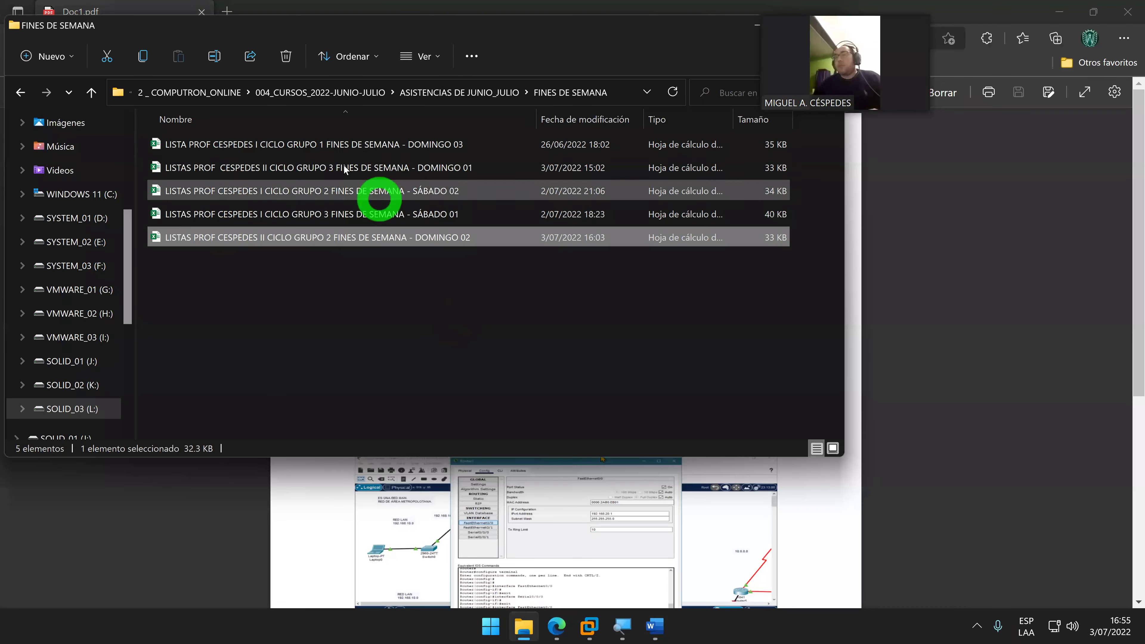
pyautogui.click(322, 101)
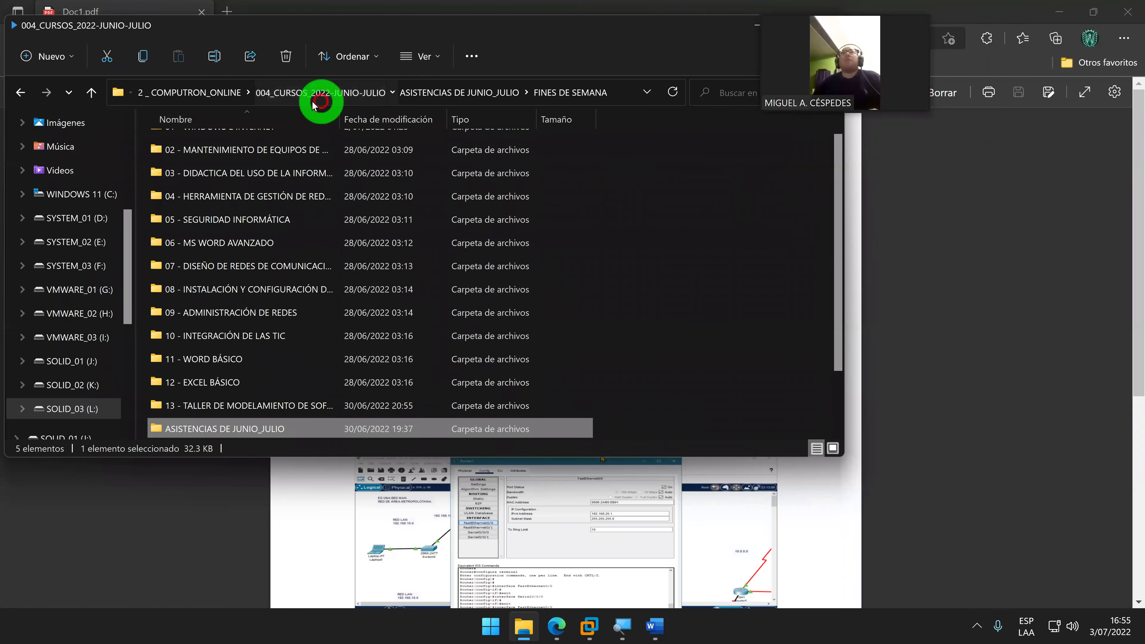
pyautogui.doubleClick(306, 205)
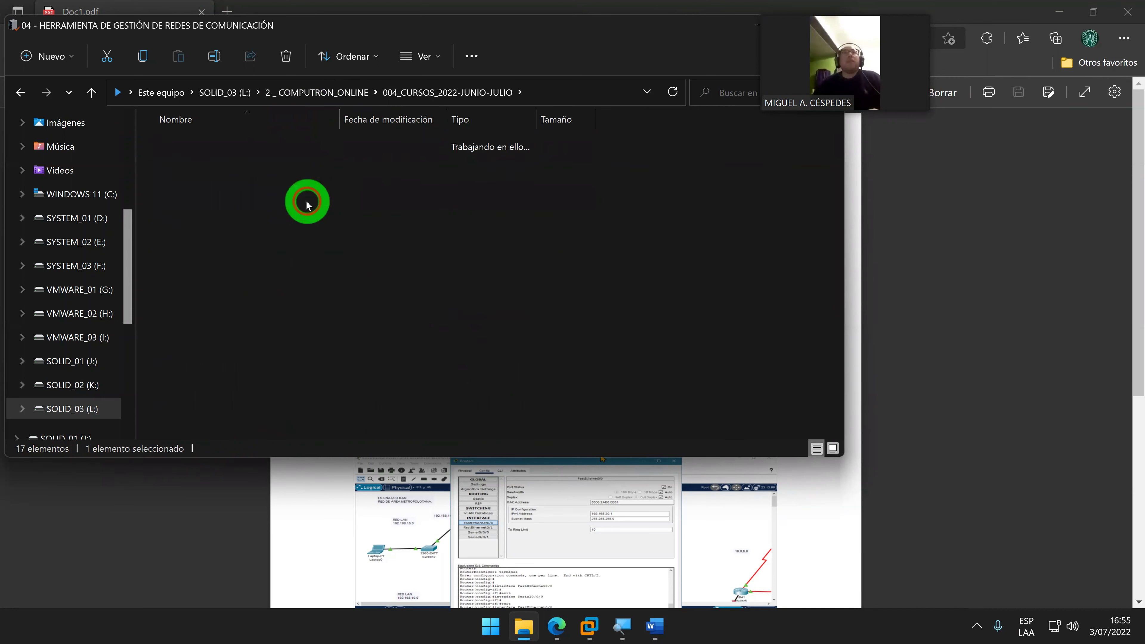
pyautogui.click(284, 216)
pyautogui.doubleClick(283, 215)
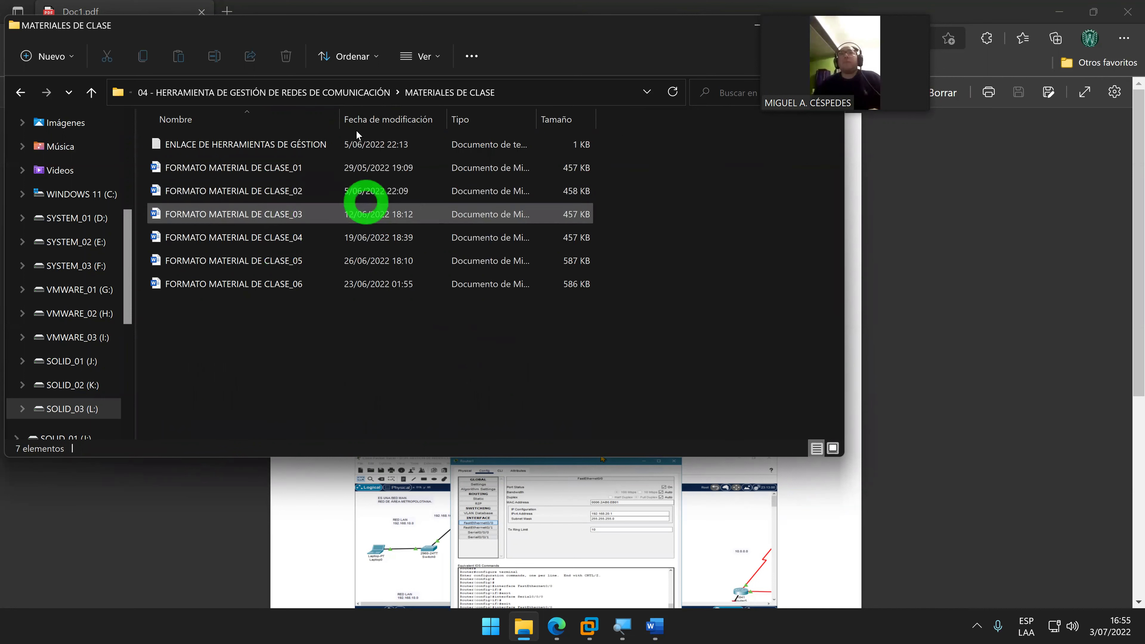
pyautogui.click(346, 95)
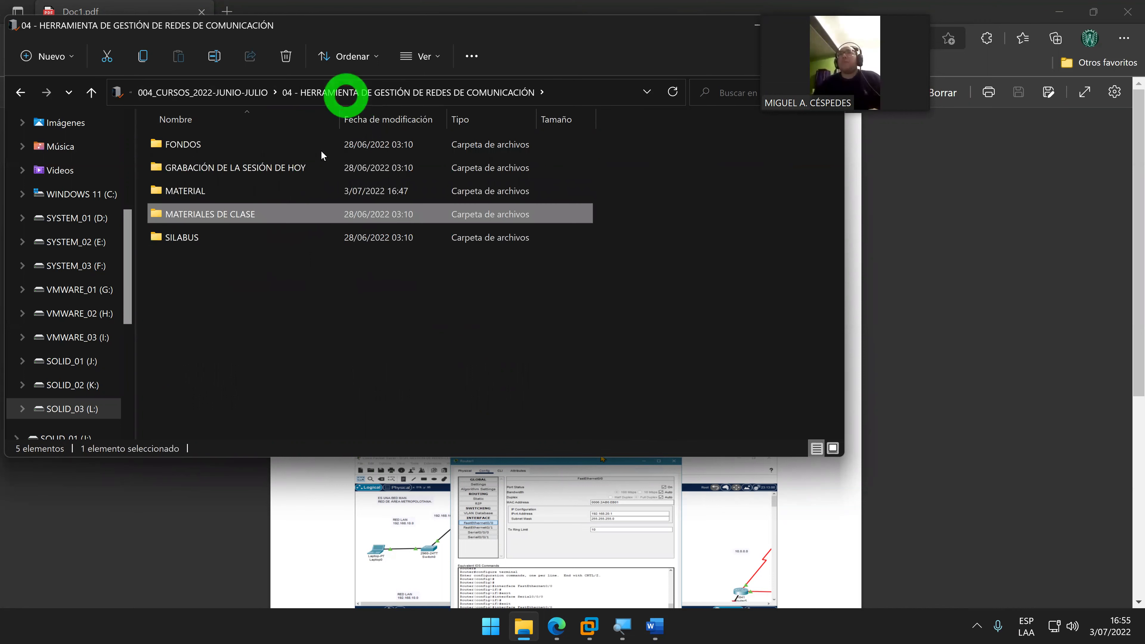
pyautogui.doubleClick(274, 187)
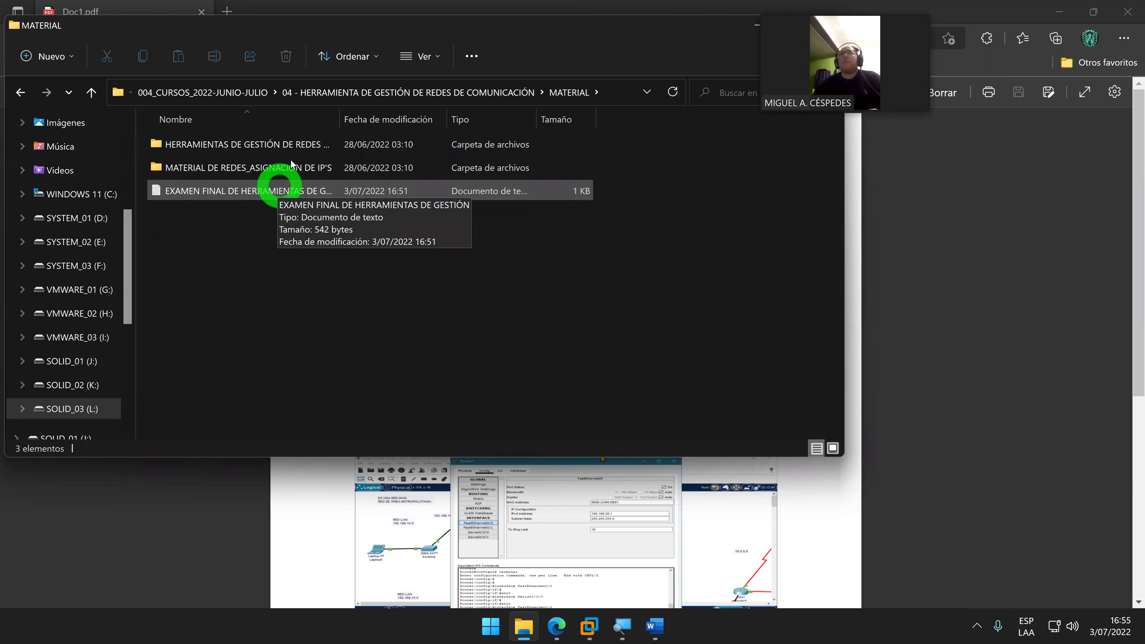
# Open the text file EXAMEN FINAL DE HERRAMIENTAS DE GESTIÓN in Notepad and enlarge its text to 160%
pyautogui.click(276, 188)
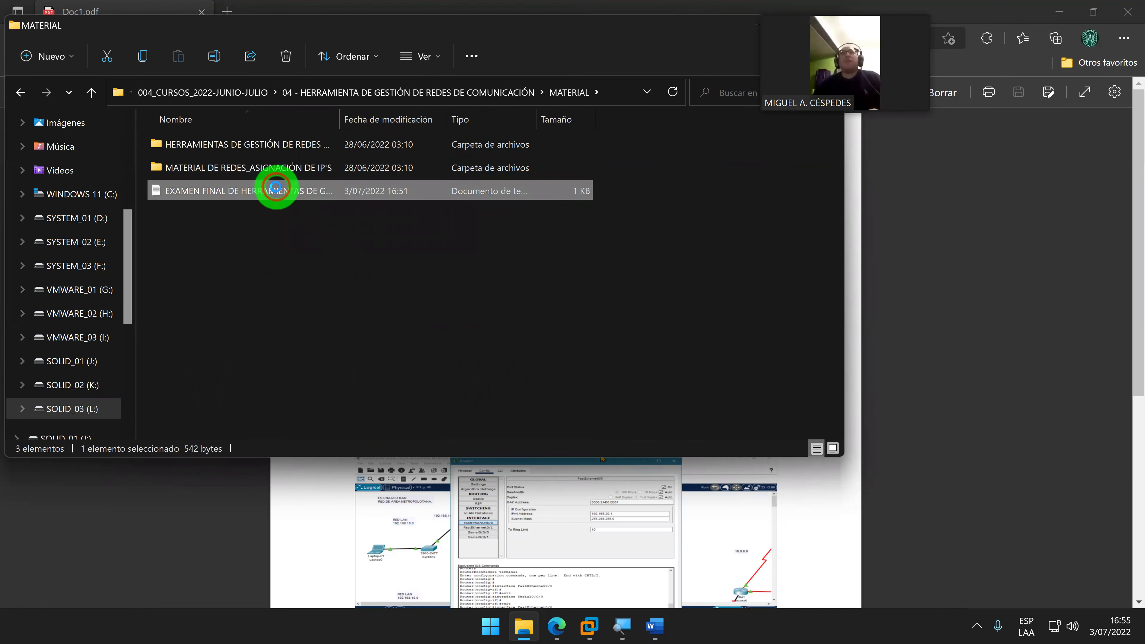
pyautogui.doubleClick(276, 187)
pyautogui.click(446, 151)
pyautogui.doubleClick(446, 151)
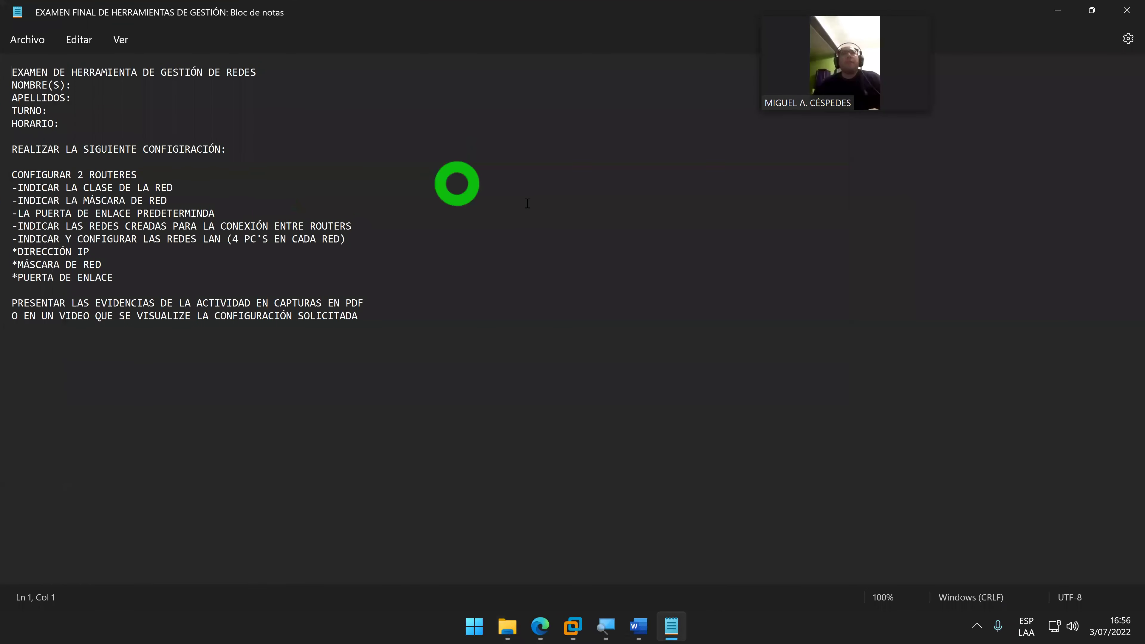
pyautogui.scroll(6, 529, 284)
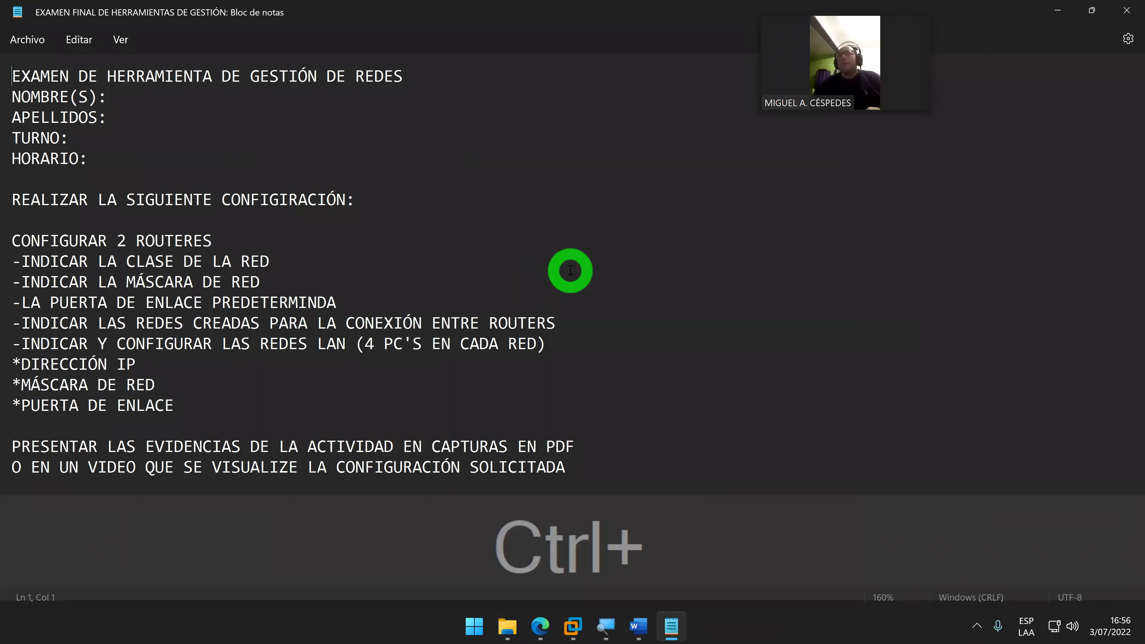